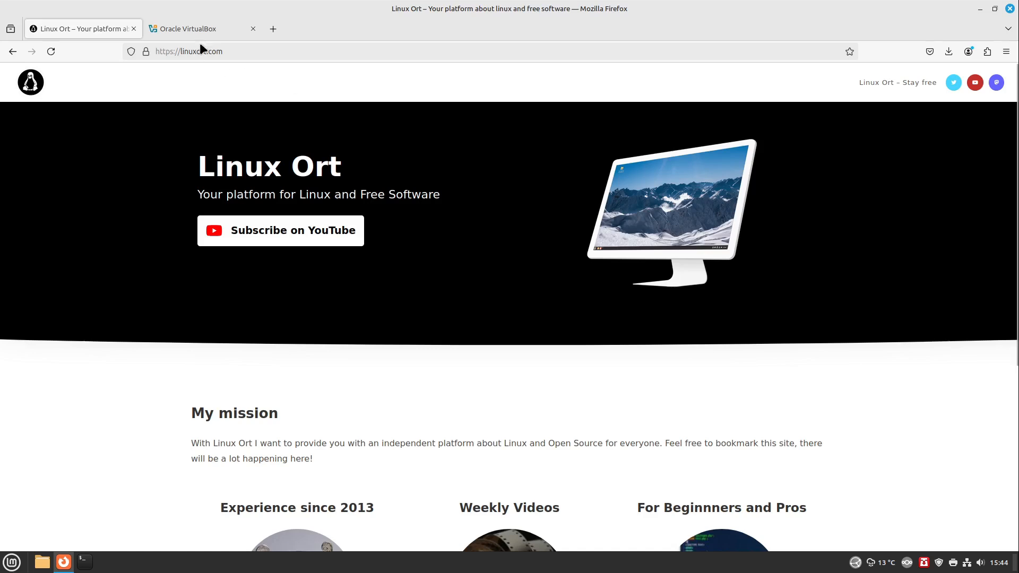
# View the Oracle VirtualBox website already open in the browser, and minimise the browser window
pyautogui.moveTo(202, 35)
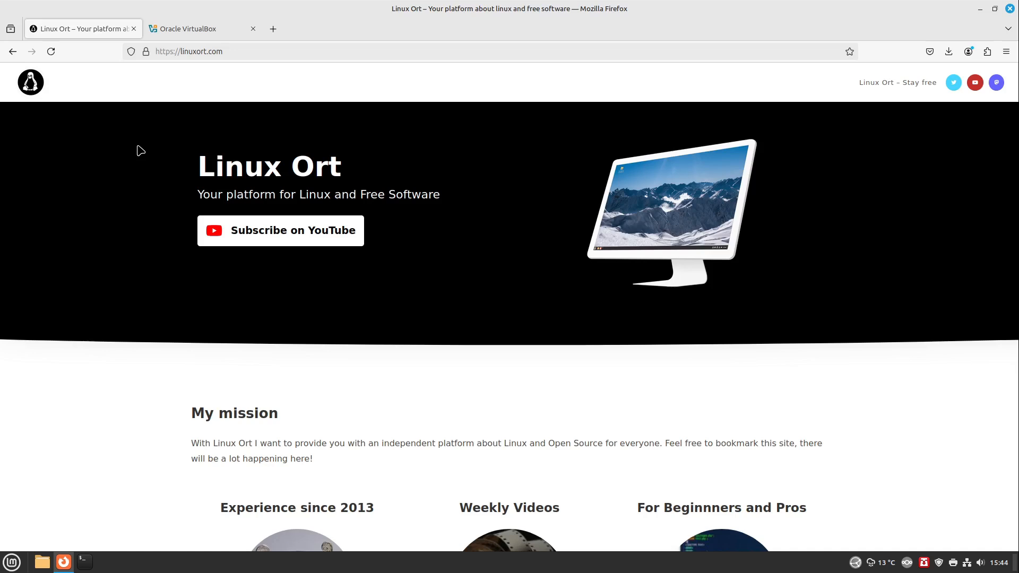
pyautogui.click(224, 30)
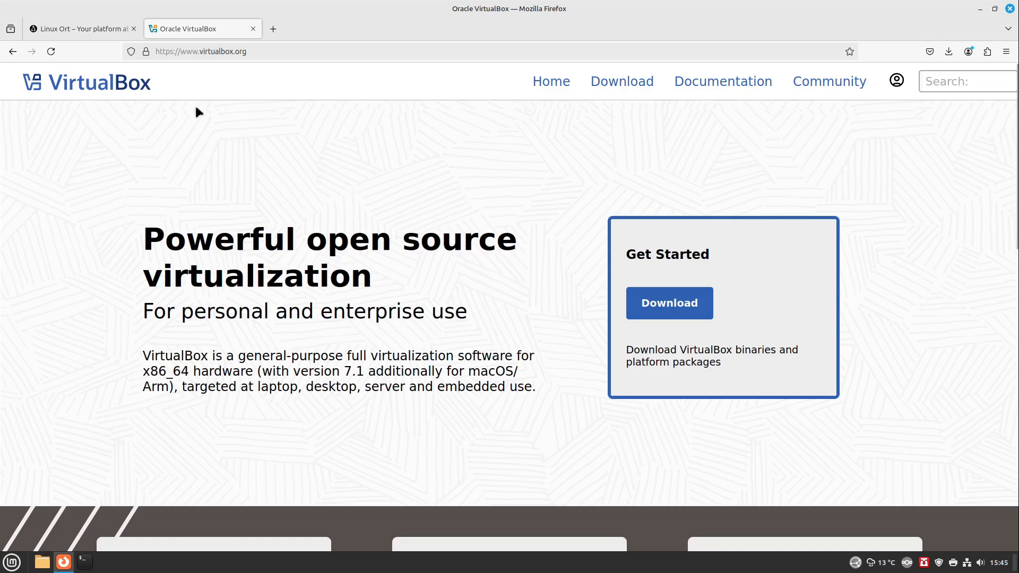
pyautogui.click(980, 9)
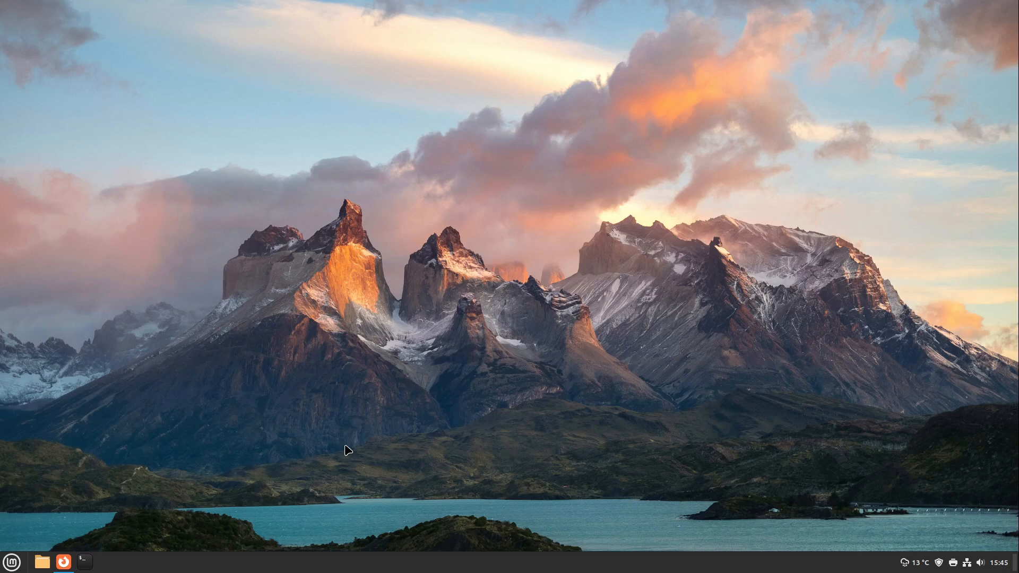
# Search Software Manager for "virtual", view the Virtualbox package's details, and close Software Manager
pyautogui.click(11, 567)
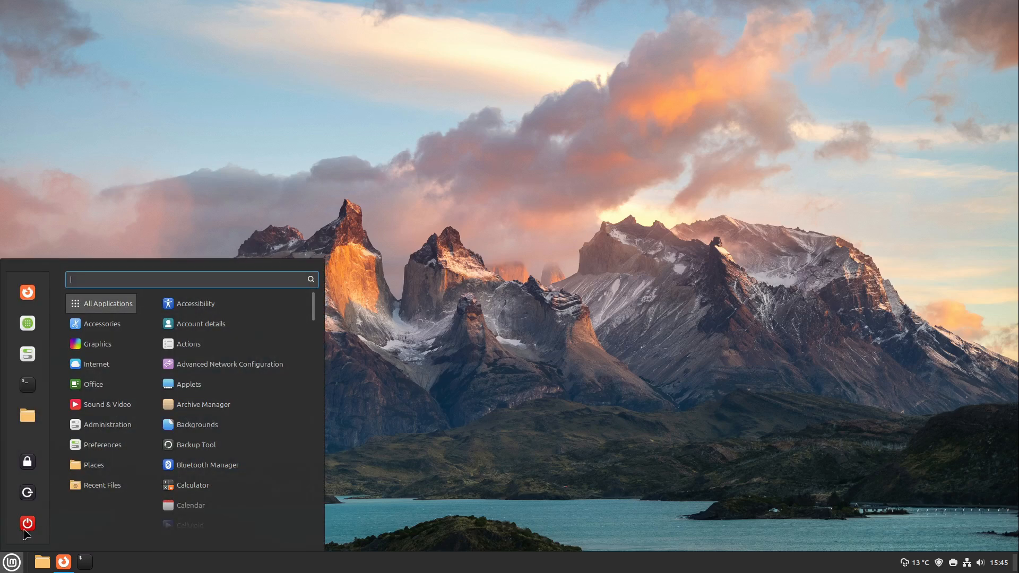
pyautogui.click(35, 332)
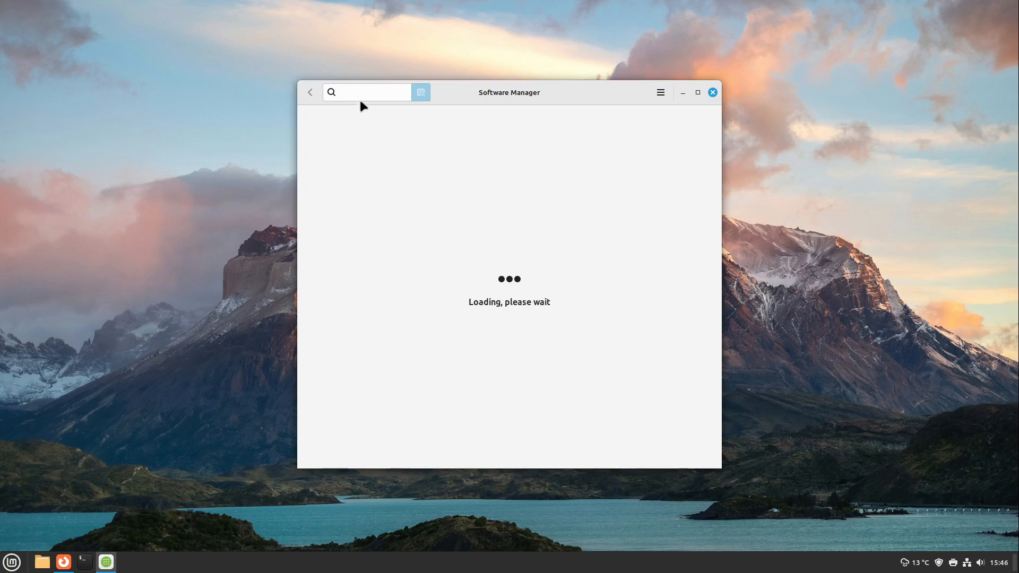
pyautogui.click(367, 90)
pyautogui.write('v')
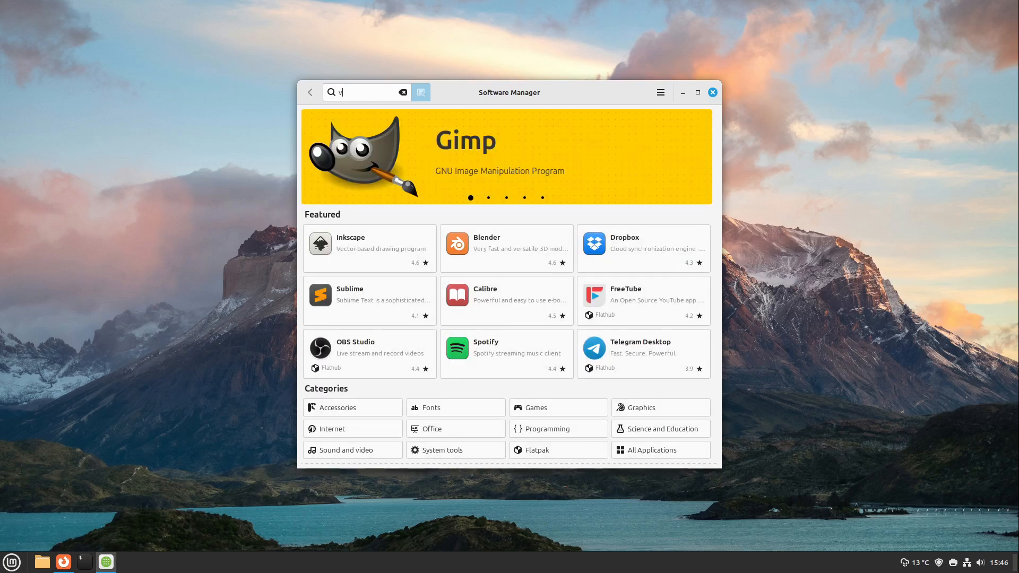
pyautogui.write('irtual')
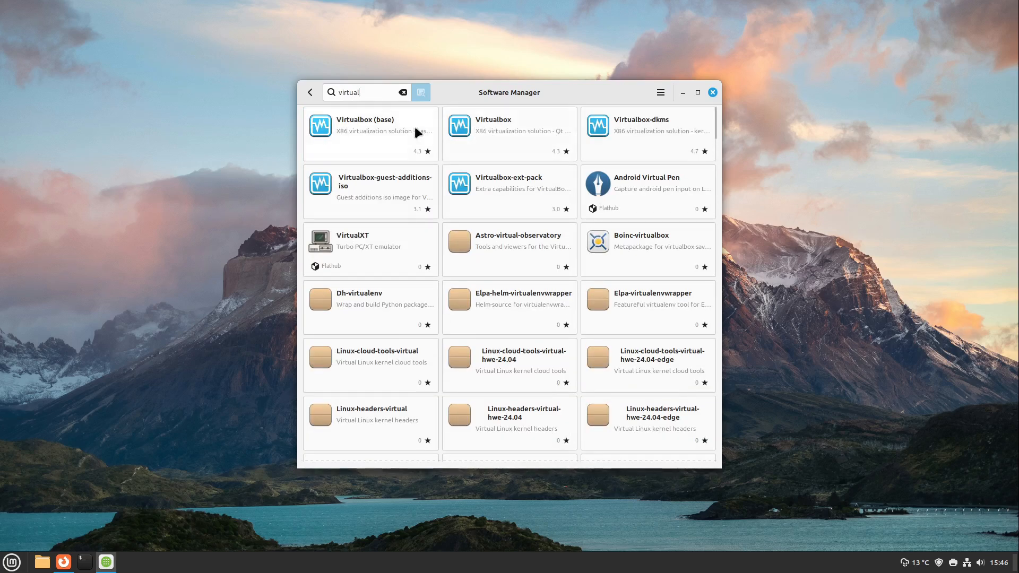
pyautogui.click(465, 128)
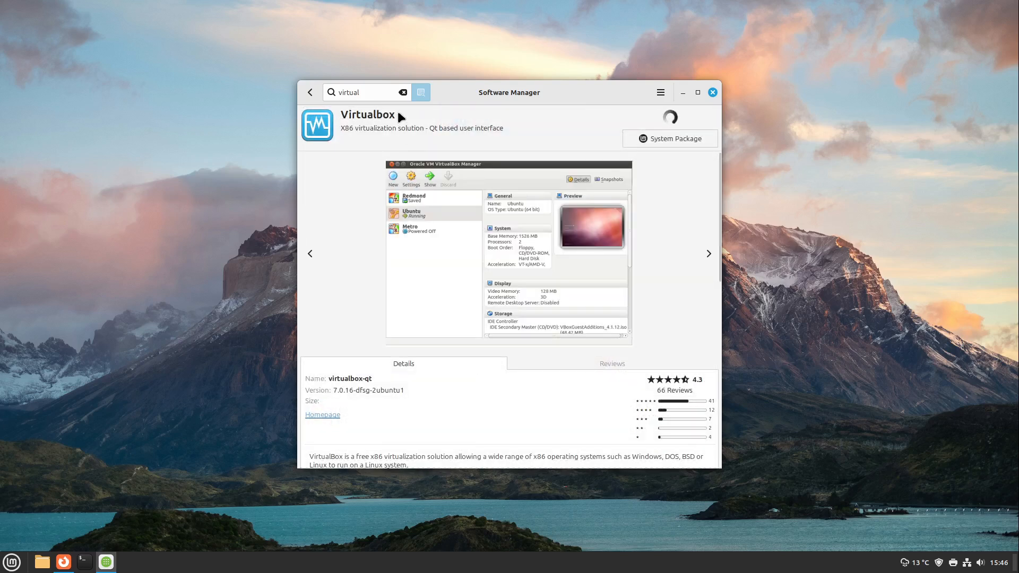
pyautogui.moveTo(484, 95); pyautogui.dragTo(427, 68)
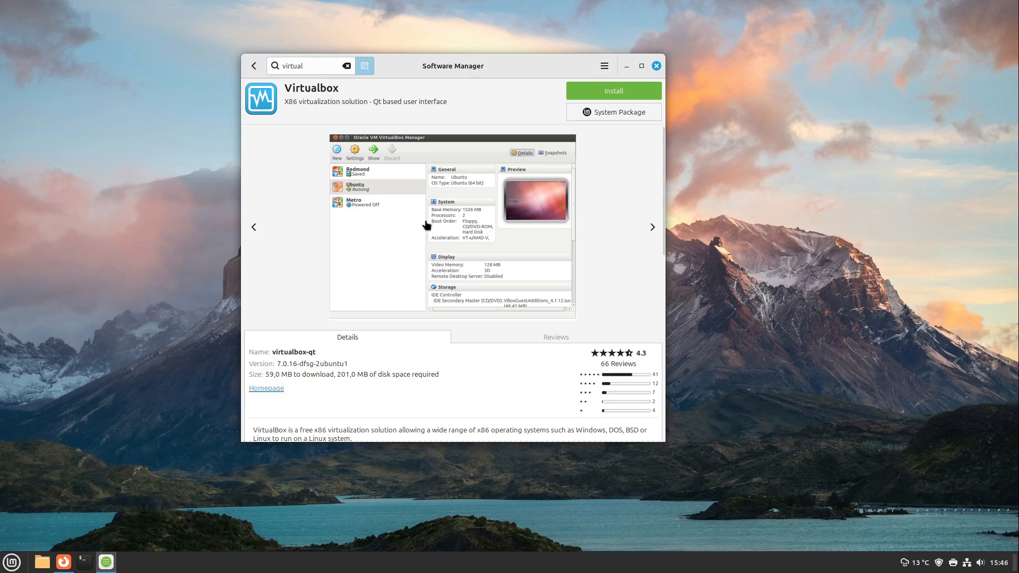
pyautogui.click(657, 64)
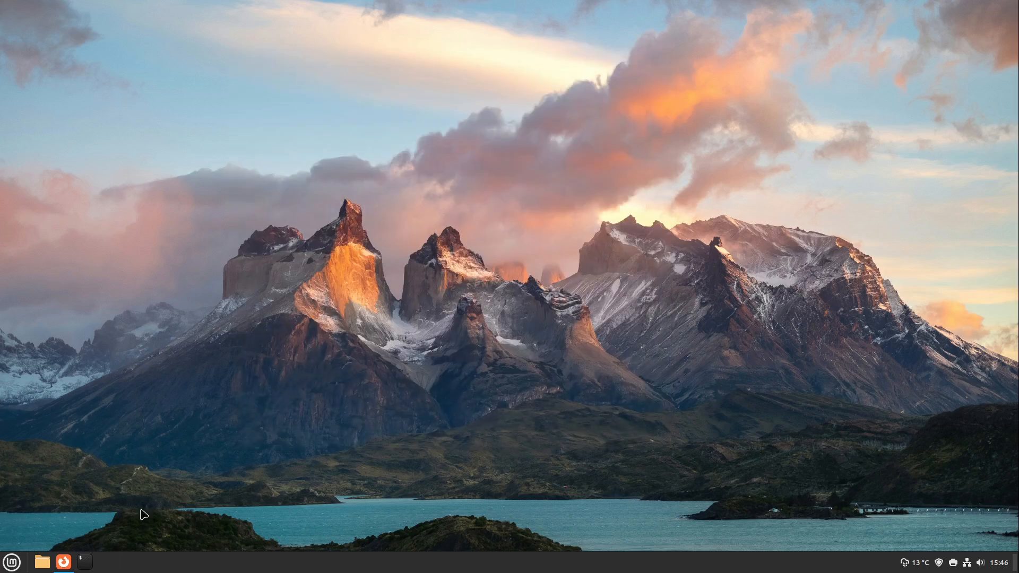
# Return to Firefox and download the VirtualBox 7.1.2 Linux package for Ubuntu 24.04 from virtualbox.org
pyautogui.click(63, 563)
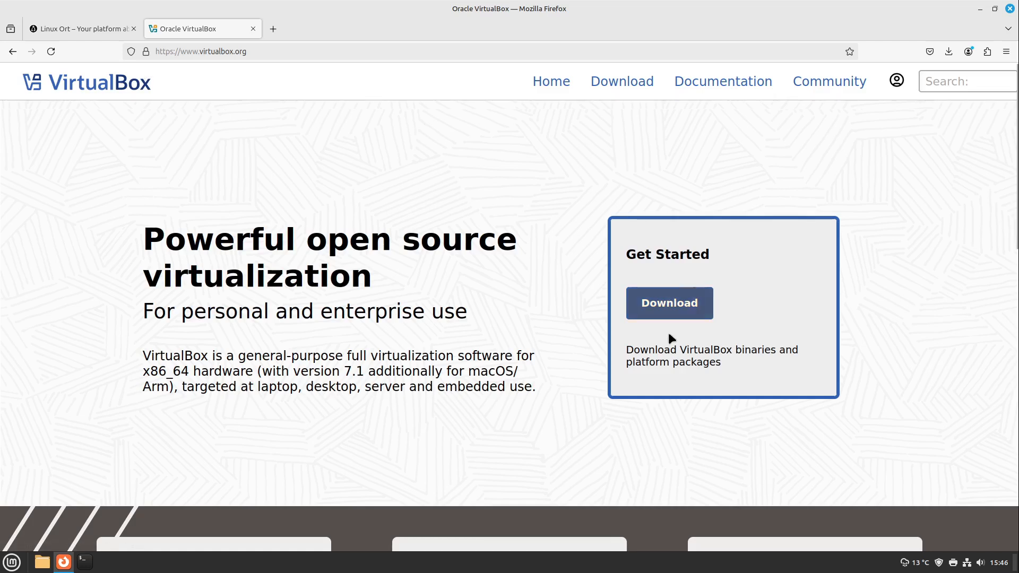
pyautogui.click(669, 303)
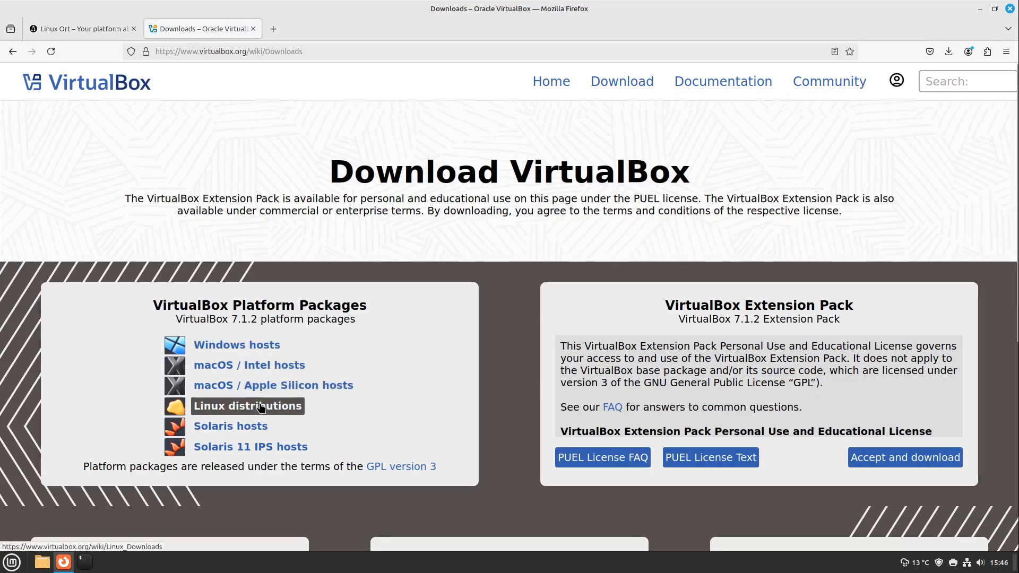
pyautogui.click(260, 406)
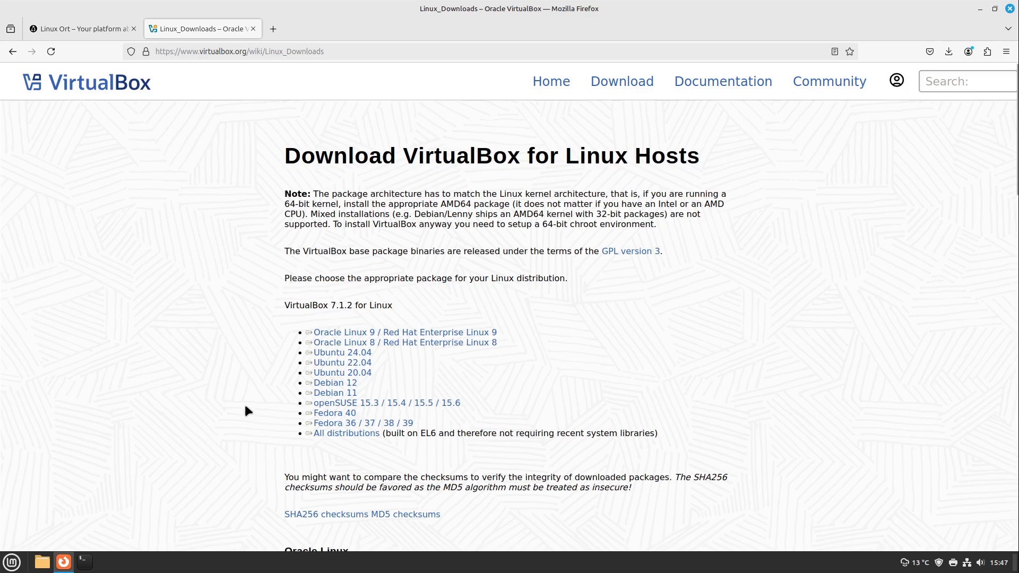
pyautogui.click(327, 354)
pyautogui.click(332, 356)
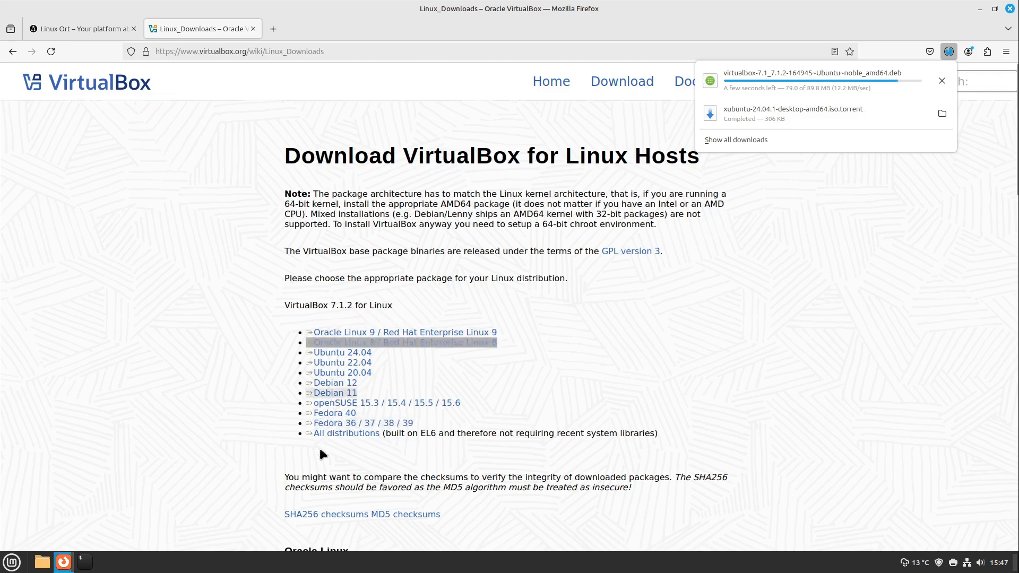
# Open the downloaded VirtualBox .deb in the package installer, bring its window into view, and minimise the browser
pyautogui.click(850, 78)
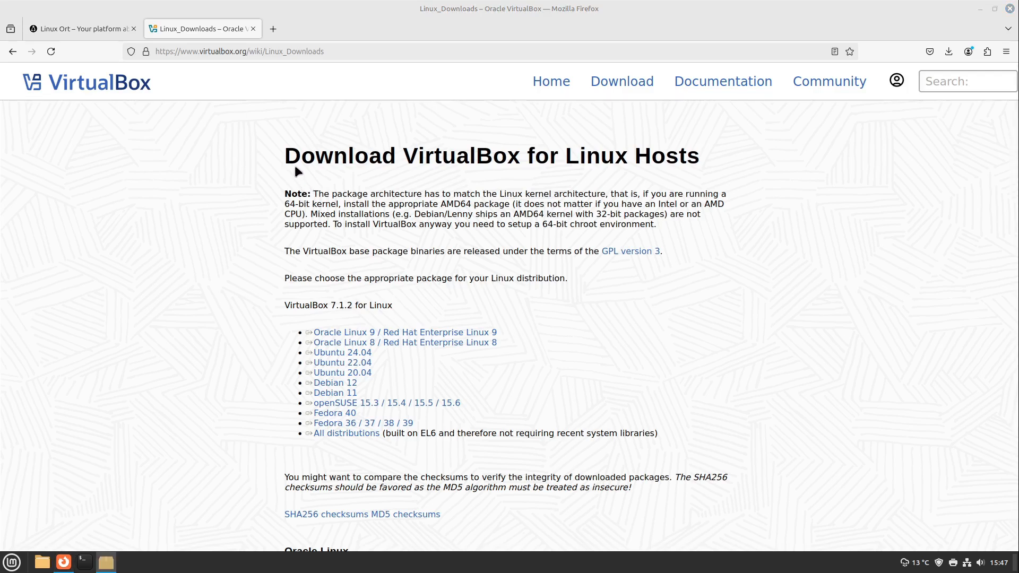
pyautogui.moveTo(99, 34); pyautogui.dragTo(113, 86)
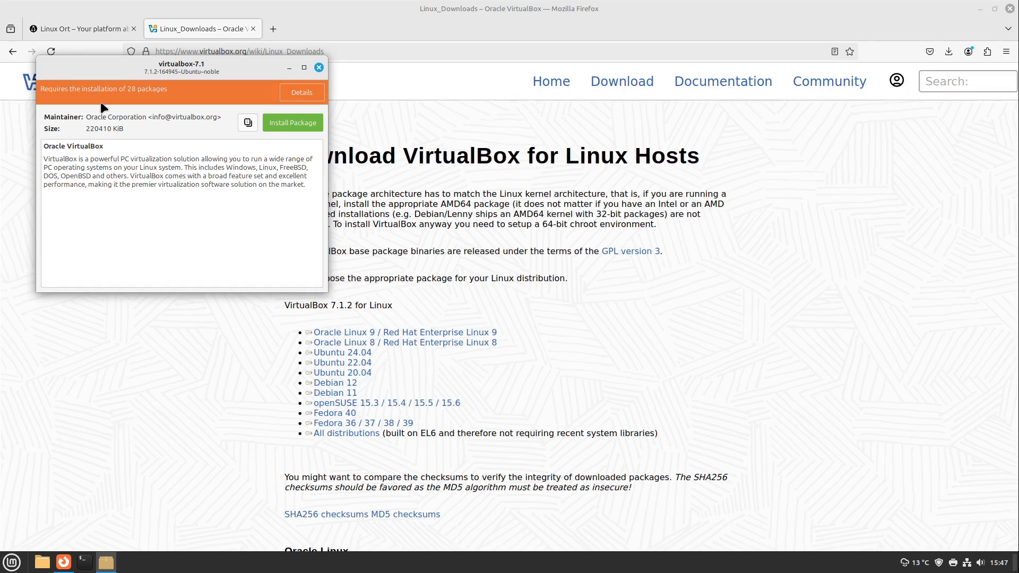
pyautogui.click(980, 9)
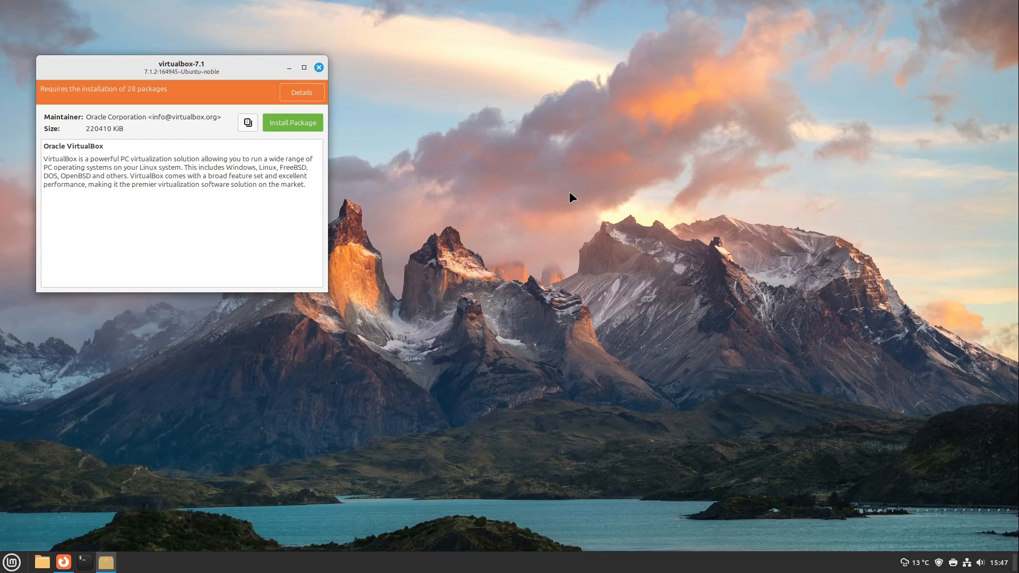
# Write the command sudo apt purge virtualbox* in a new terminal without running it, and close the terminal
pyautogui.hotkey('ctrl', 'alt', 't')
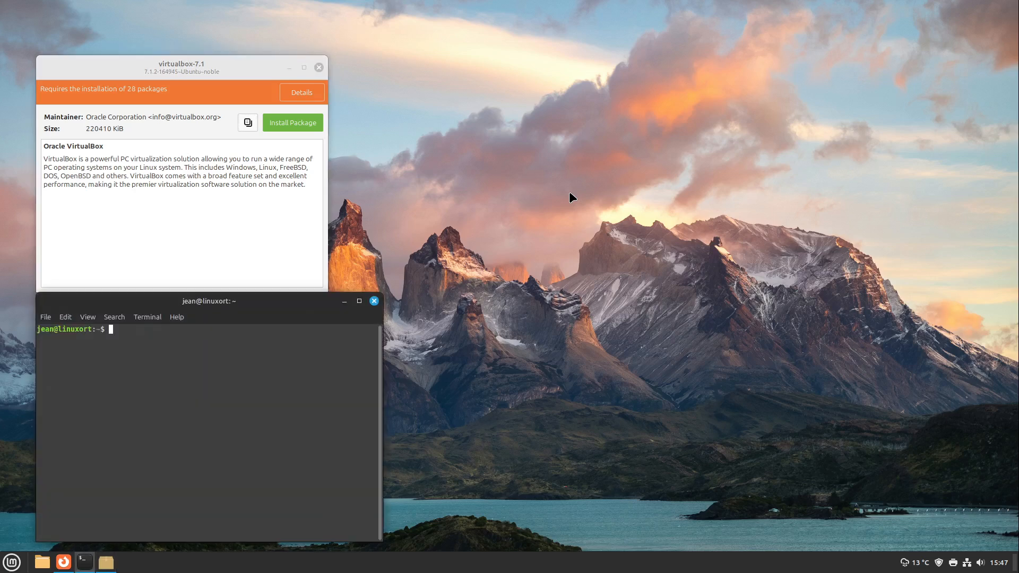
pyautogui.write('s')
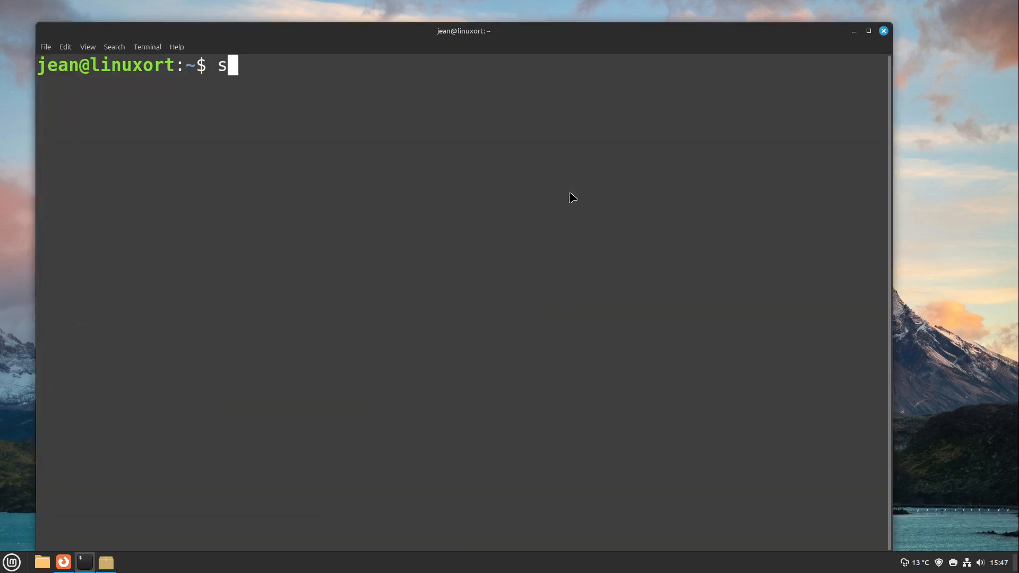
pyautogui.write('udo apt purge virtualbox')
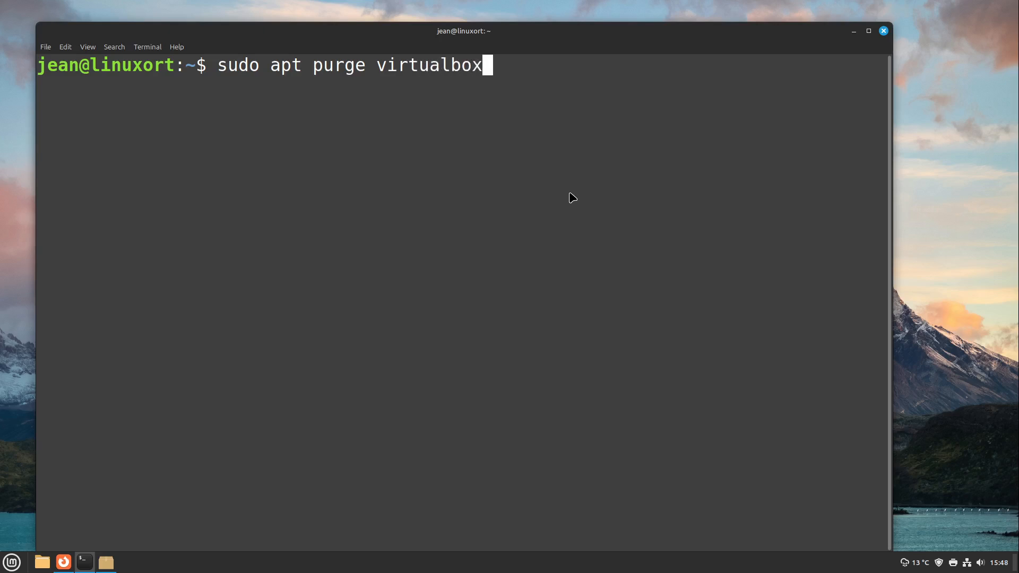
pyautogui.write('*')
pyautogui.click(883, 33)
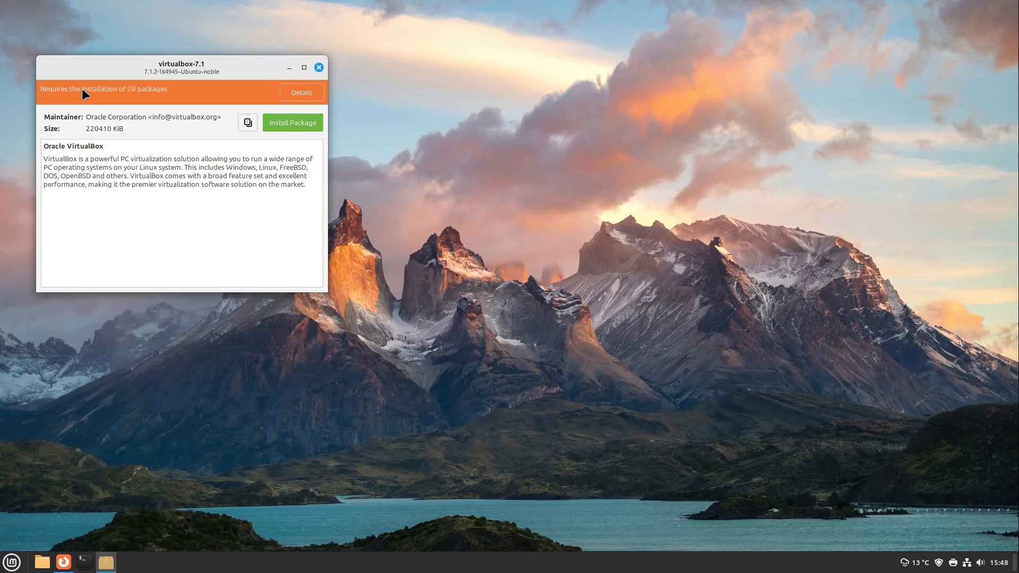
# Install the virtualbox-7.1 package, entering the account password and accepting the additional software, and close the installer
pyautogui.click(269, 122)
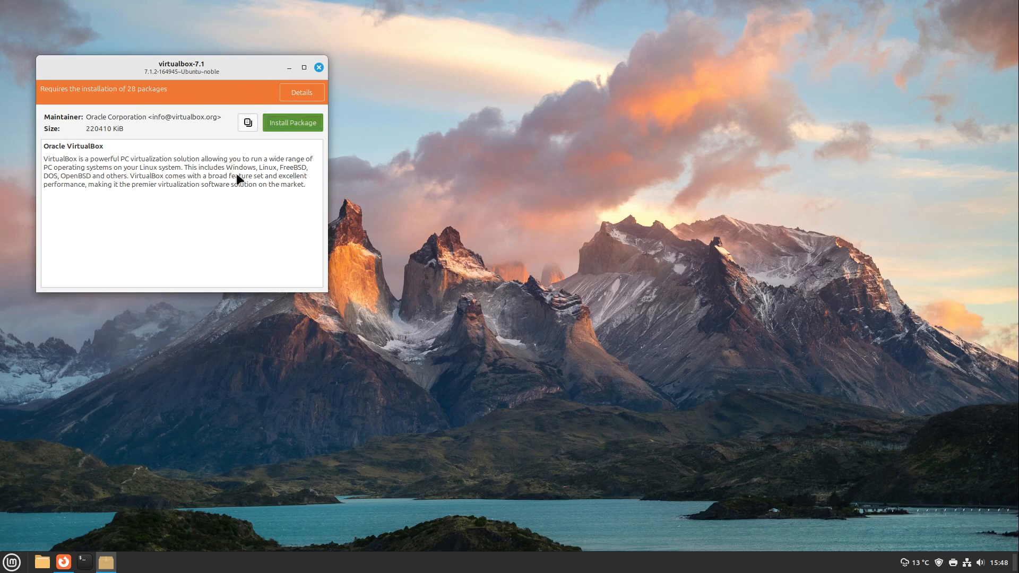
pyautogui.write('••••••••')
pyautogui.press('Return')
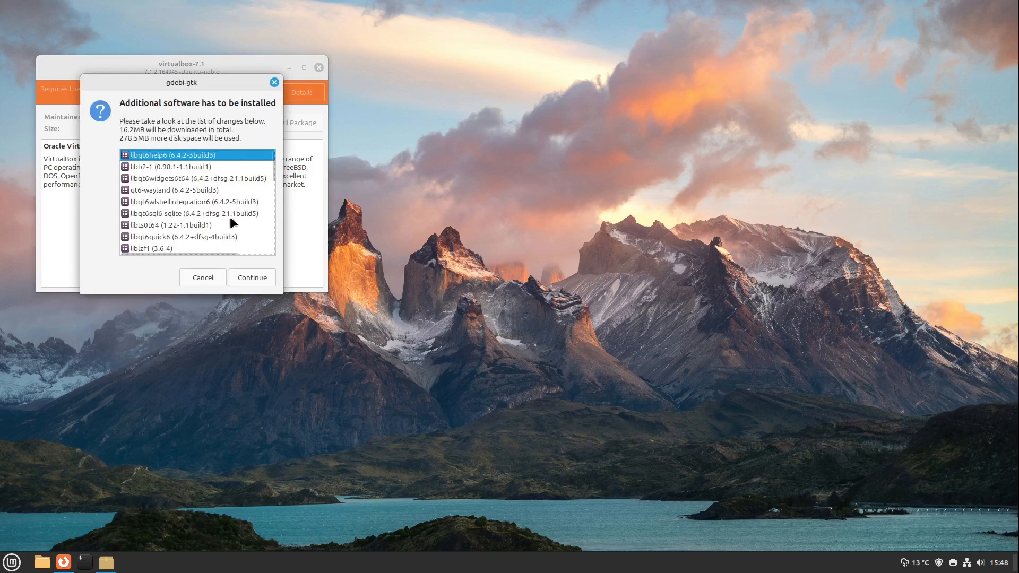
pyautogui.click(256, 277)
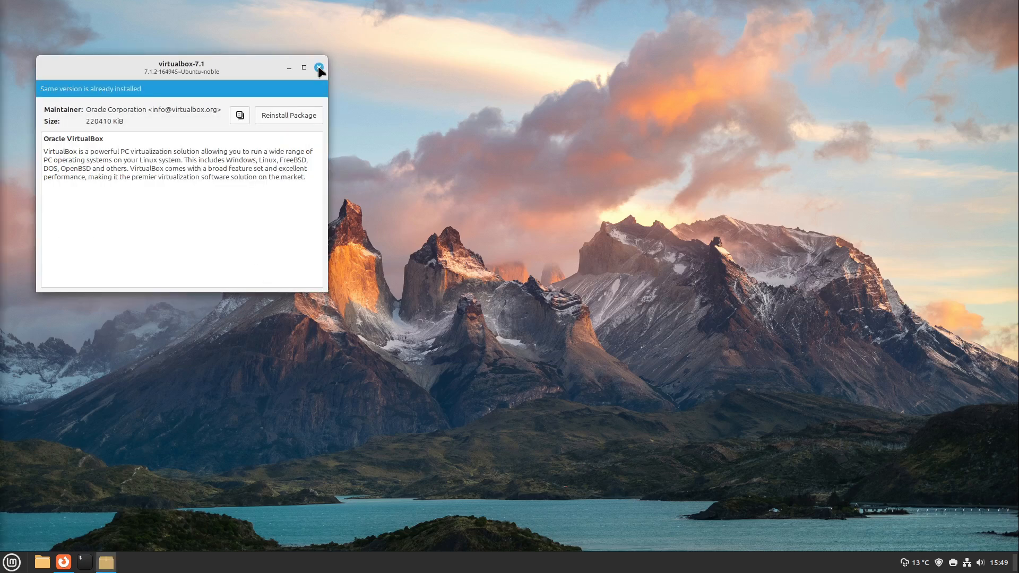
pyautogui.click(318, 68)
# Look up images for "bios enable virtualization" in Firefox, view the Stack Overflow and HP Support examples, and close the results
pyautogui.hotkey('alt', 'Tab')
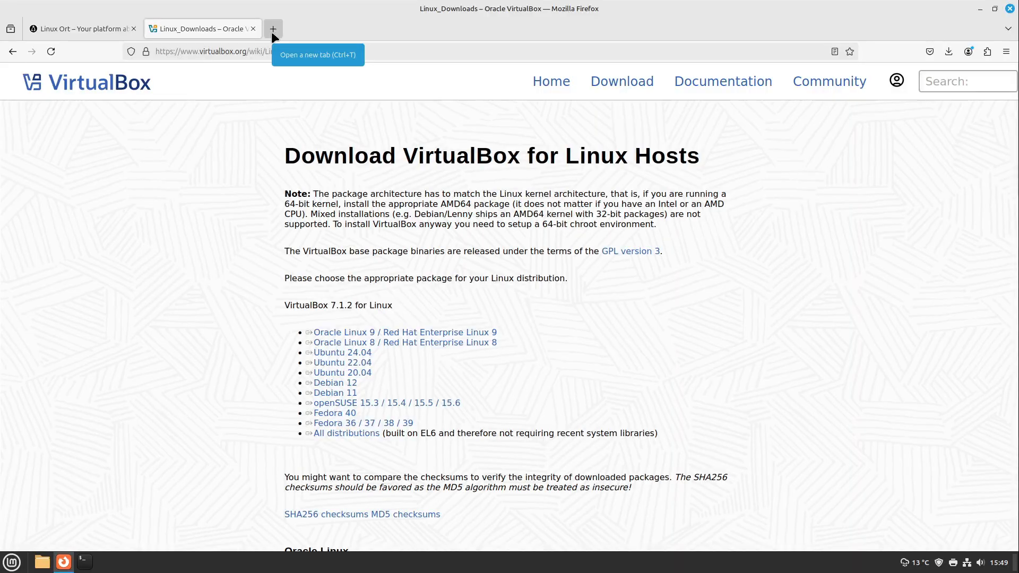
pyautogui.click(271, 31)
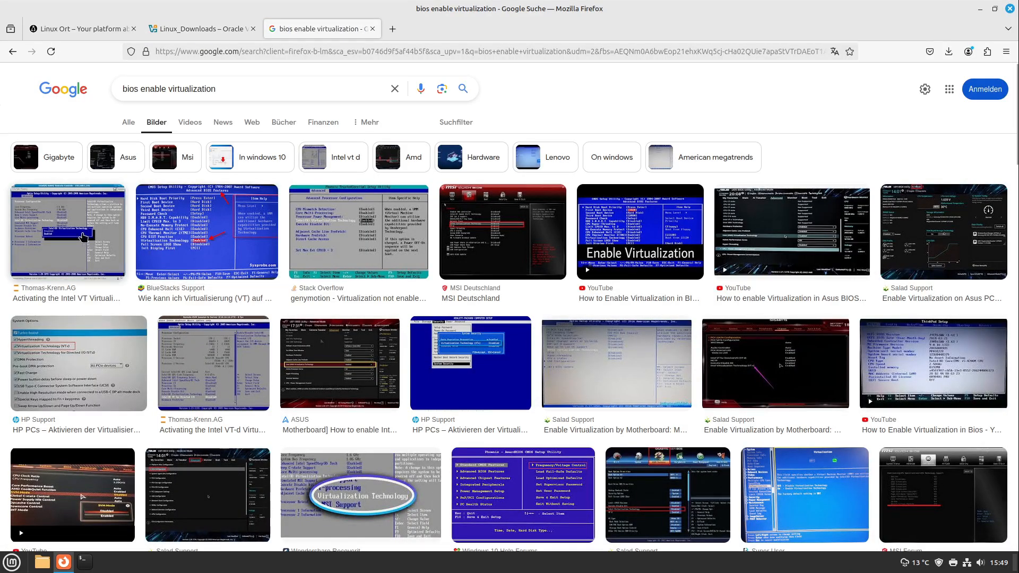
pyautogui.click(358, 232)
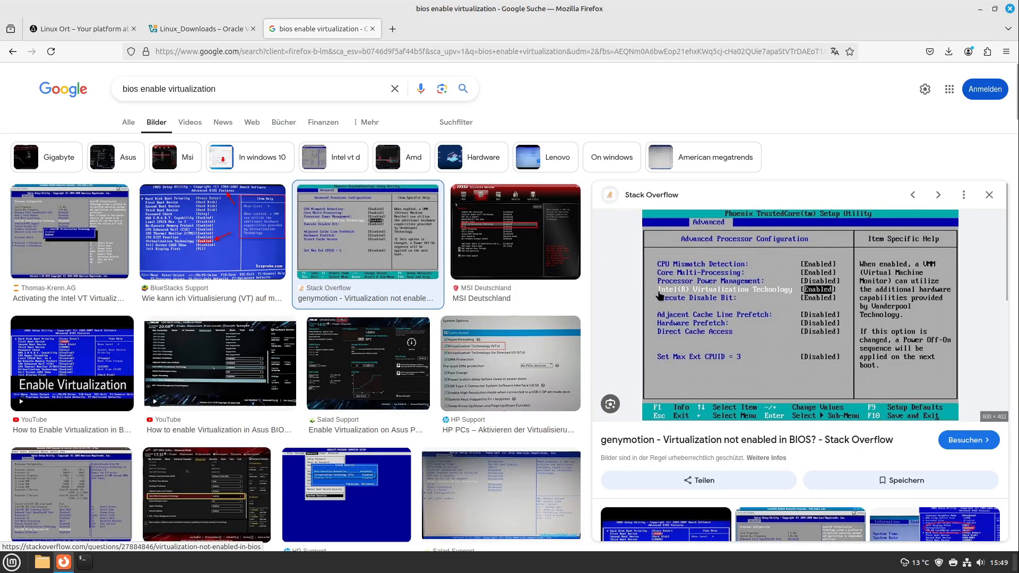
pyautogui.click(507, 378)
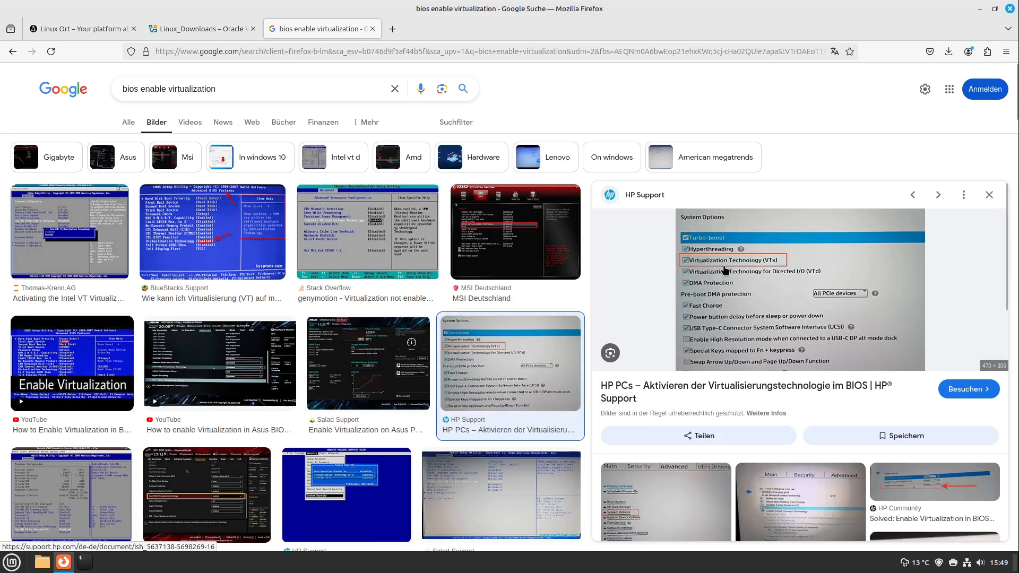
pyautogui.middleClick(304, 29)
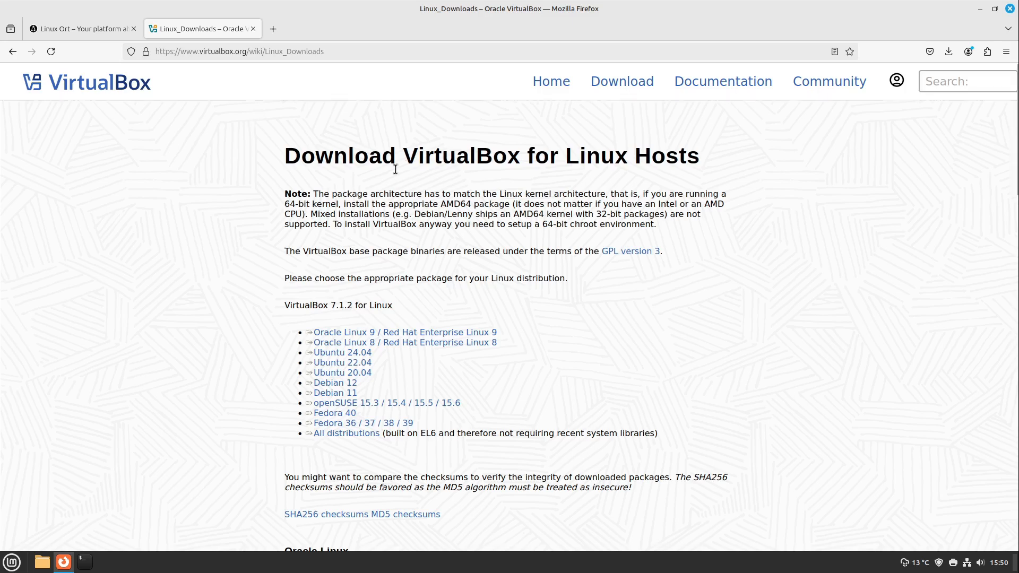
# Open xubuntu.org in a new browser tab and go to its download page
pyautogui.click(273, 29)
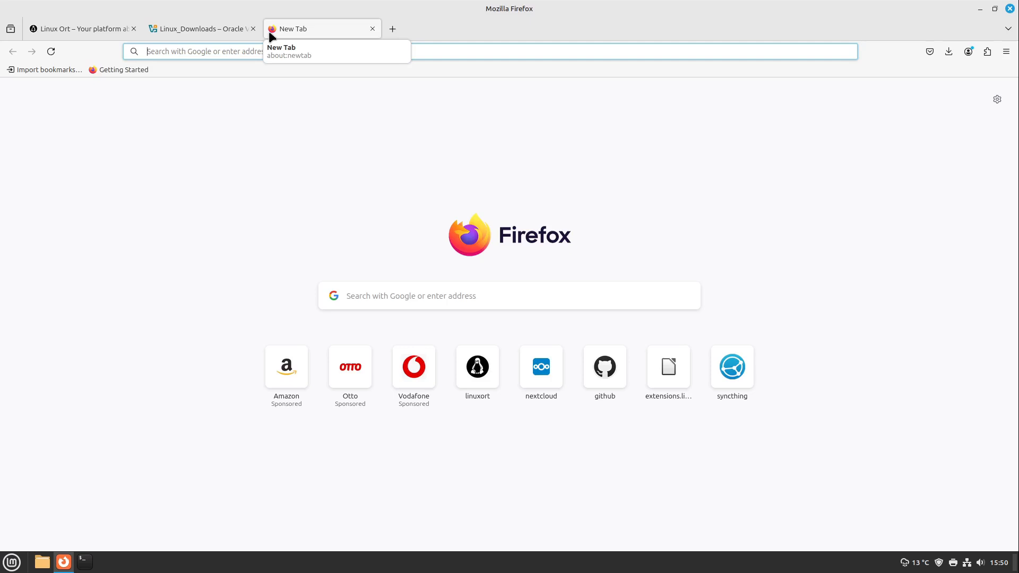
pyautogui.write('xu')
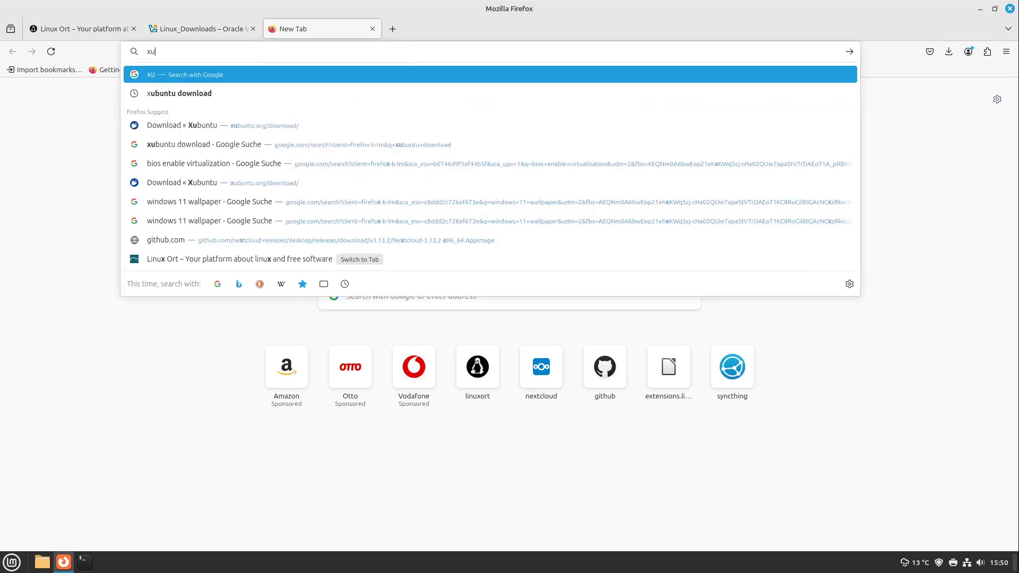
pyautogui.write('buntu.')
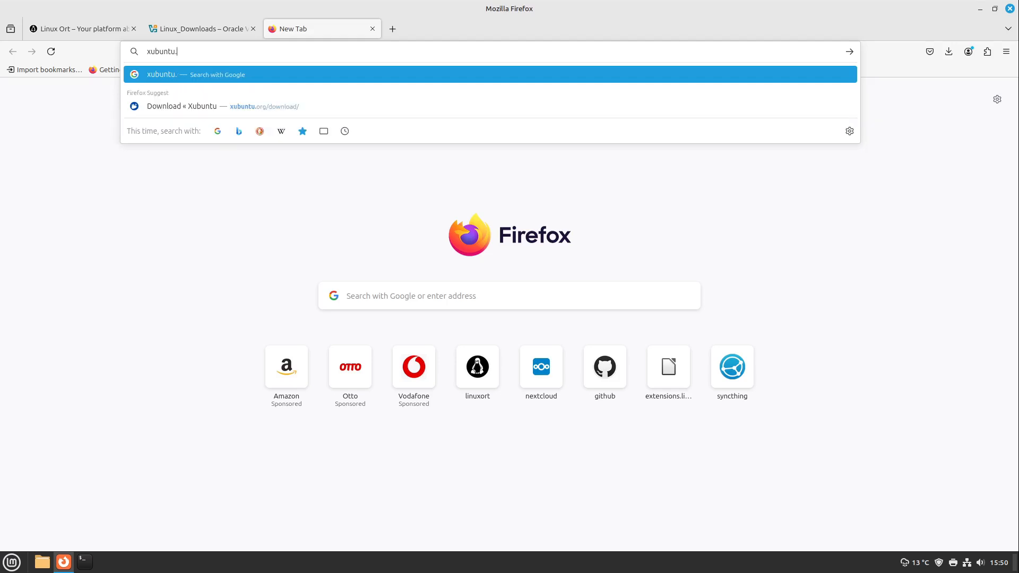
pyautogui.write('org')
pyautogui.press('Return')
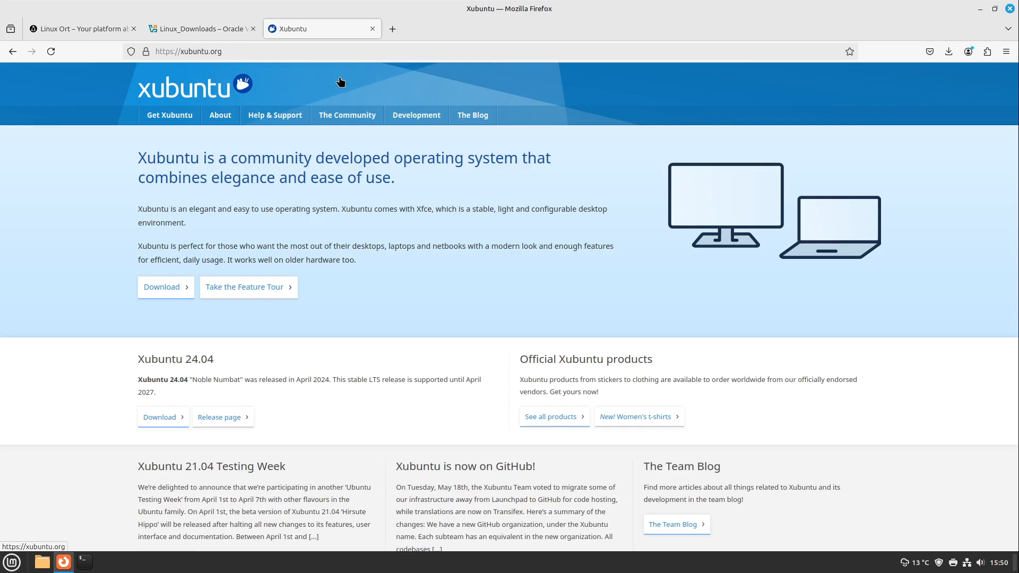
pyautogui.click(185, 292)
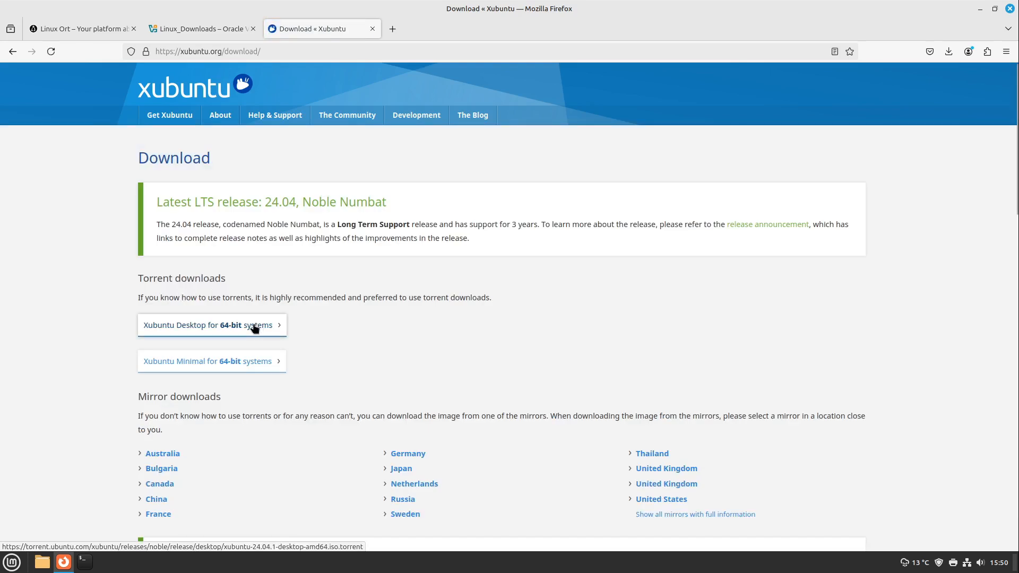
# View the Xubuntu 24.04 file listing on the first United Kingdom mirror, return to the download page, and open the file manager
pyautogui.scroll(-2, 255, 328)
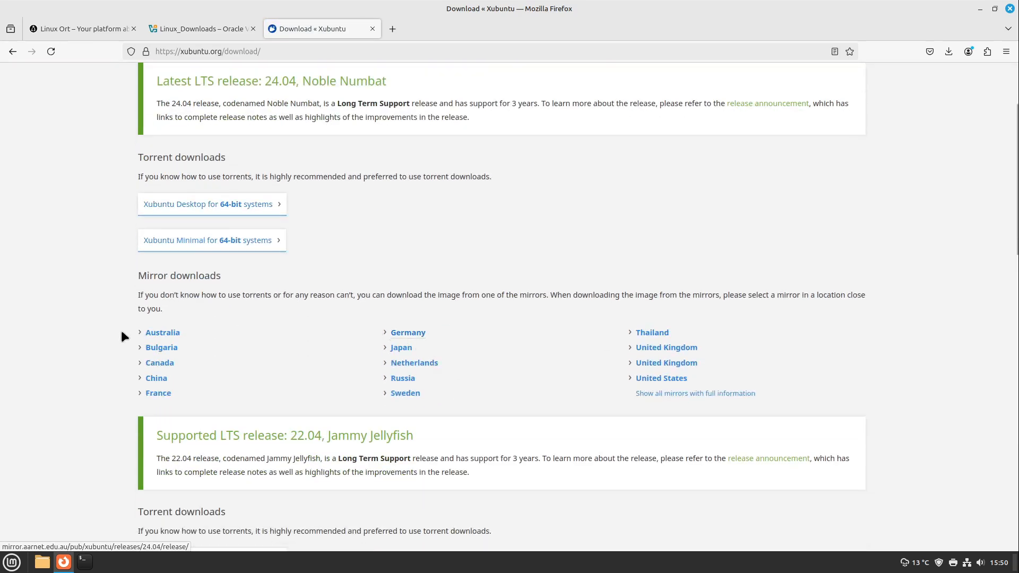
pyautogui.click(648, 351)
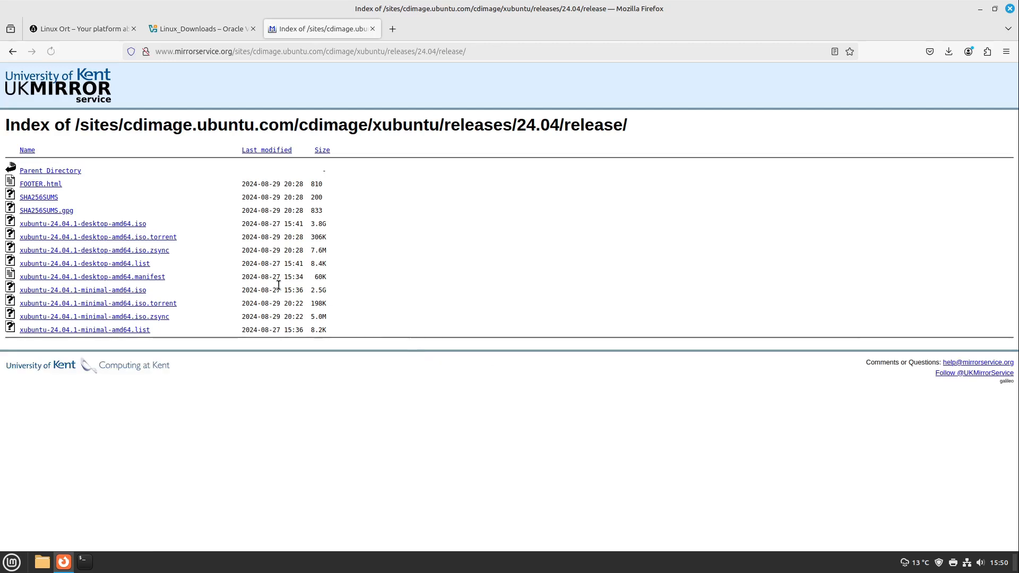
pyautogui.hotkey('alt', 'Left')
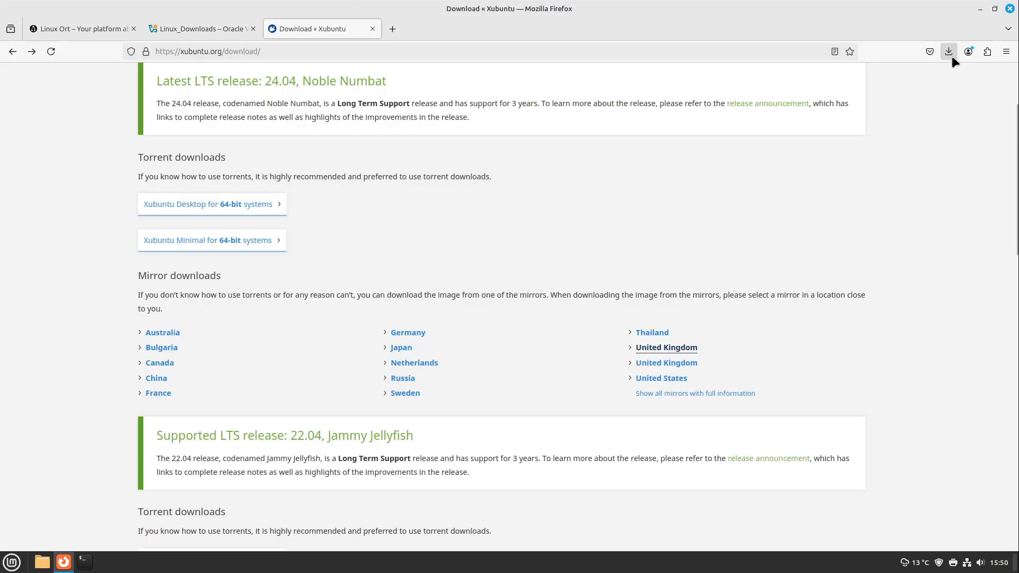
pyautogui.click(43, 562)
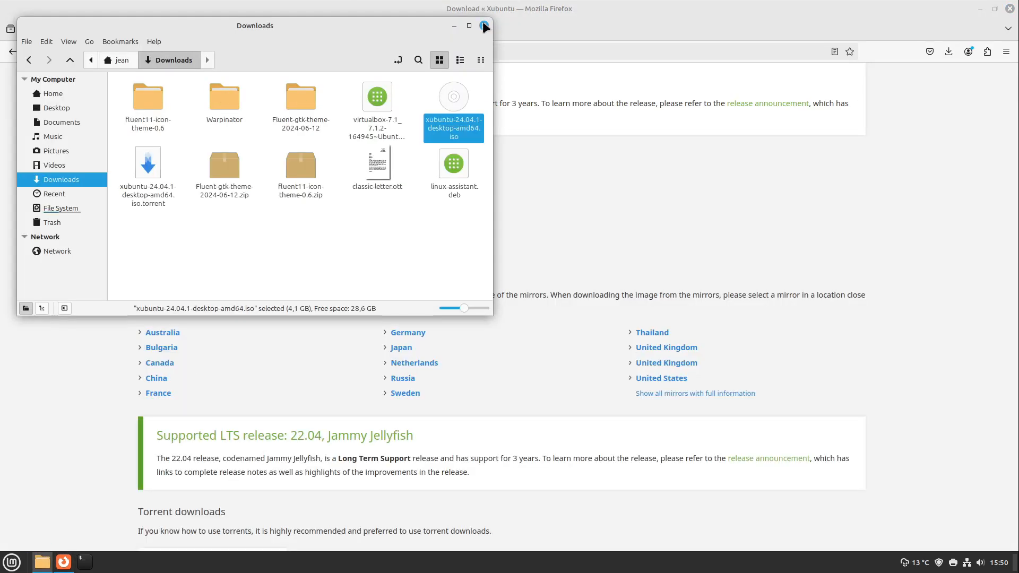
pyautogui.click(485, 26)
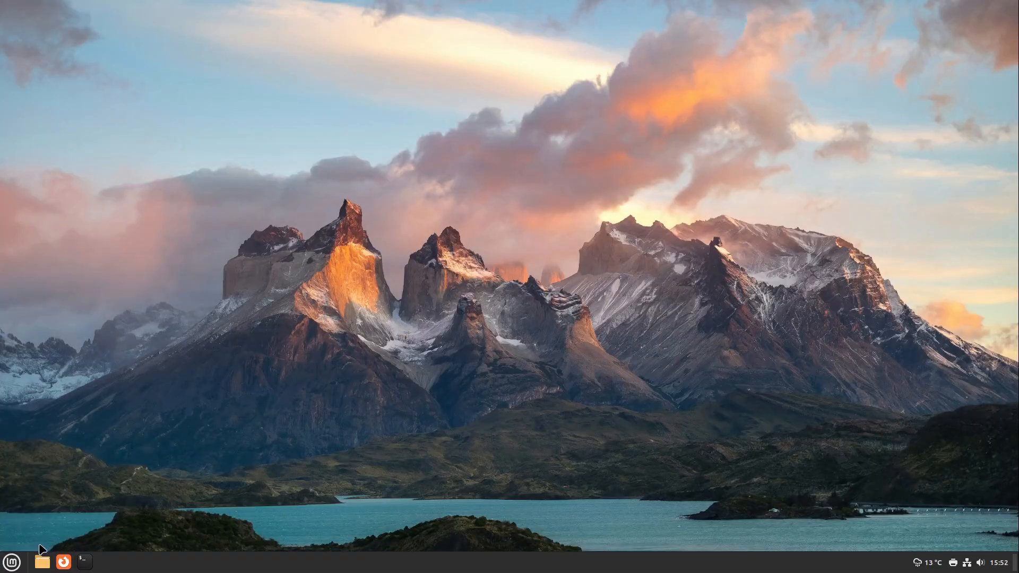
# Find Oracle VirtualBox among the installed applications by searching for "virt" and launch it
pyautogui.click(11, 562)
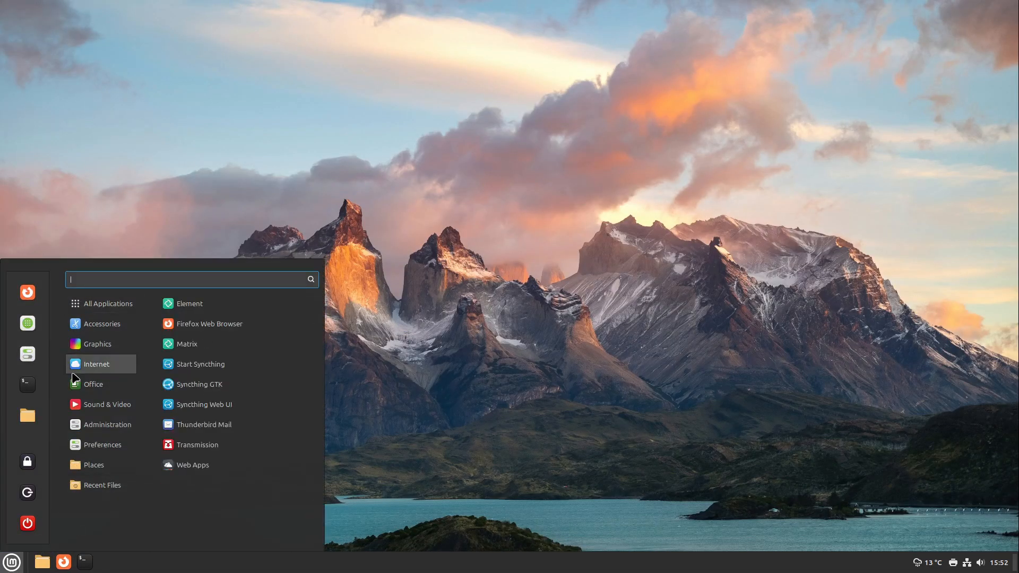
pyautogui.moveTo(98, 349)
pyautogui.write('virt')
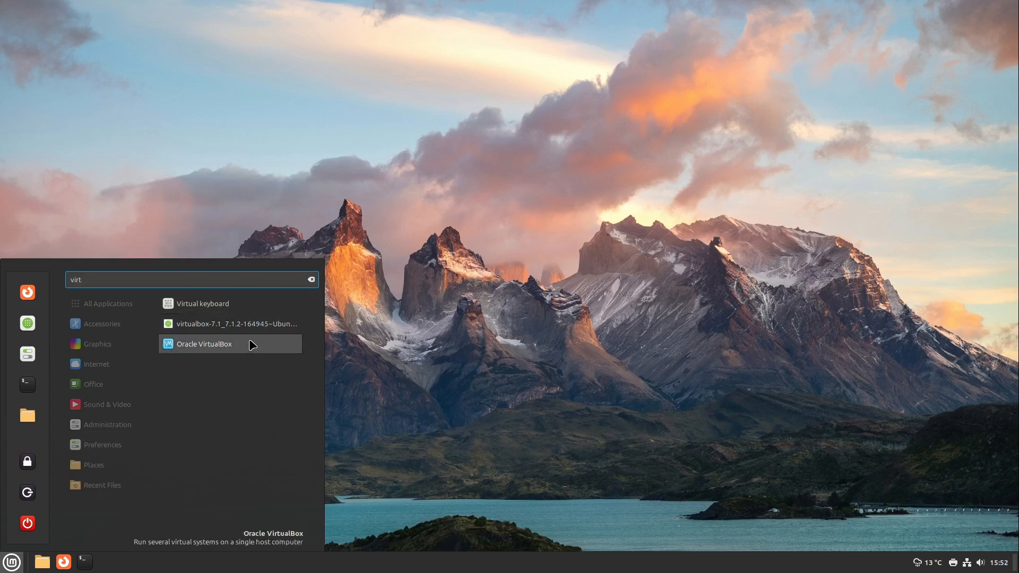
pyautogui.click(253, 345)
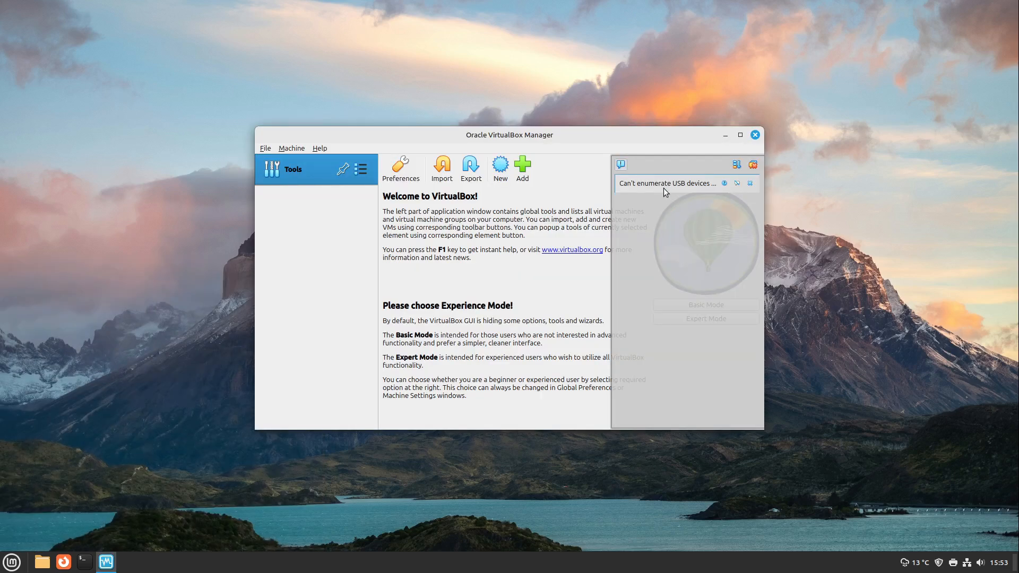
# Dismiss the VirtualBox notification about USB devices, maximise the manager window, and choose Expert Mode
pyautogui.click(753, 165)
pyautogui.click(740, 135)
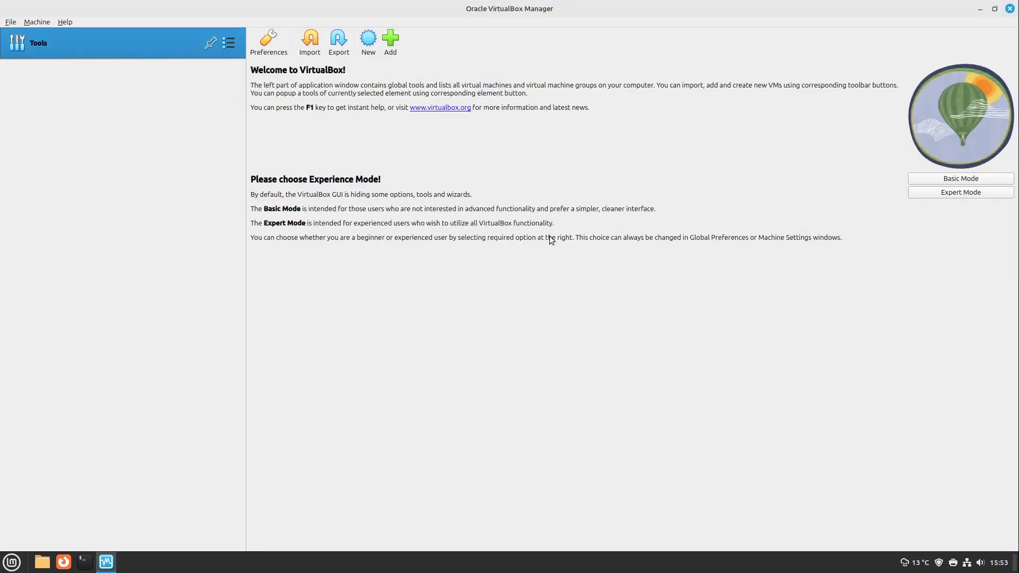
pyautogui.click(920, 195)
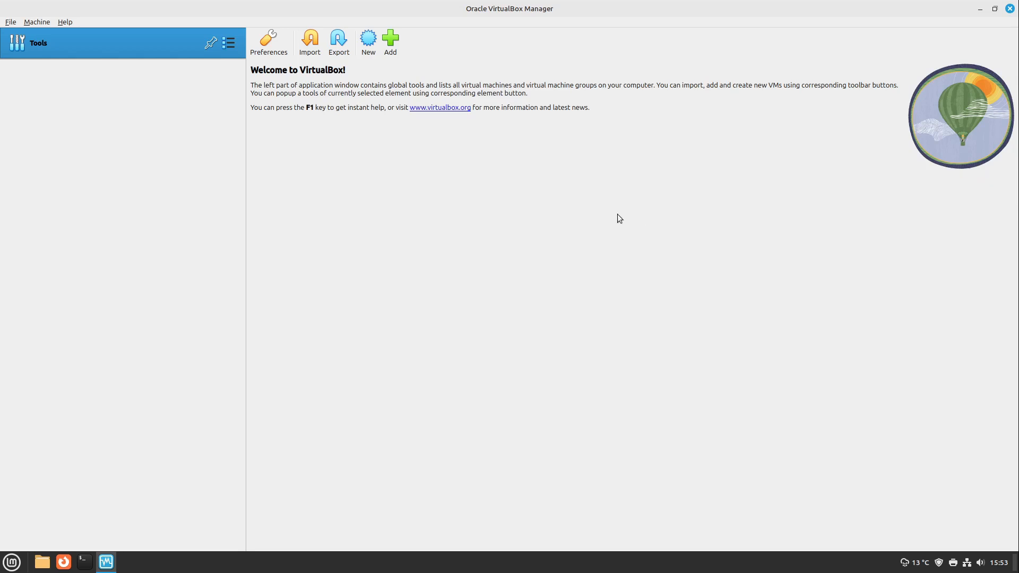
# Begin creating a new virtual machine and name it Xubuntu
pyautogui.click(369, 45)
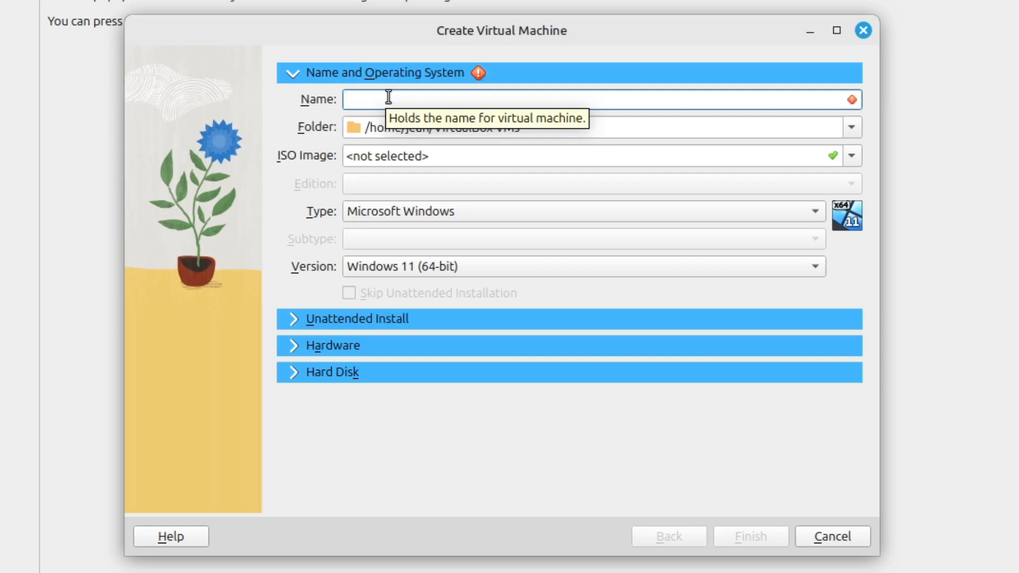
pyautogui.write('Xubuntu')
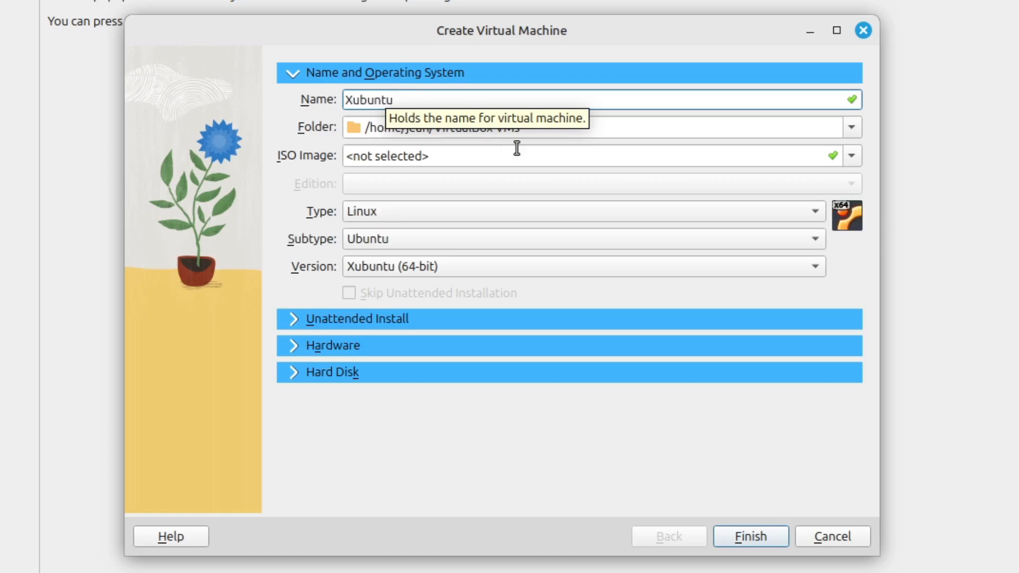
# Select xubuntu-24.04.1-desktop-amd64.iso from the Downloads folder as the ISO image and enable skipping the unattended installation
pyautogui.click(852, 155)
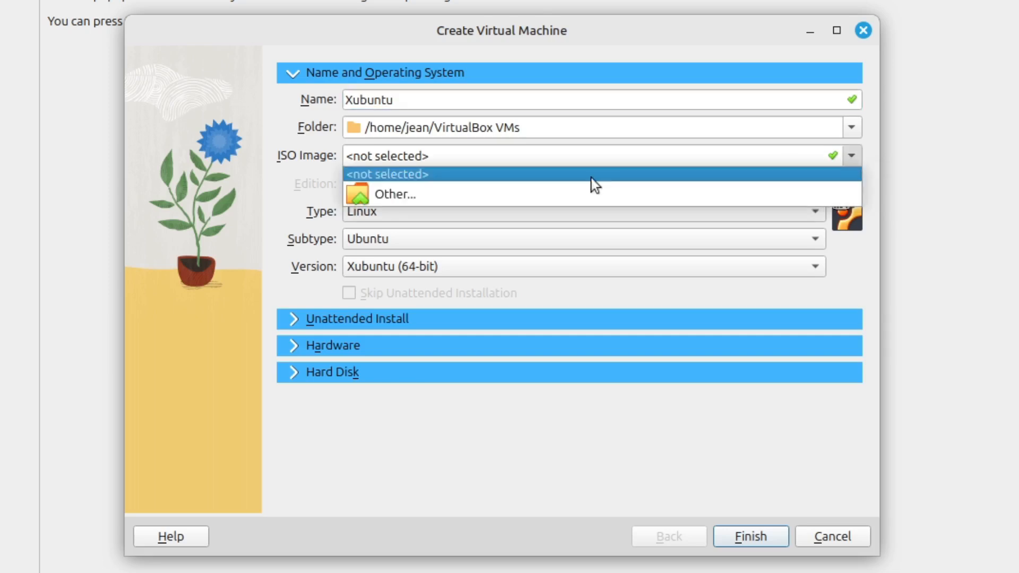
pyautogui.click(421, 193)
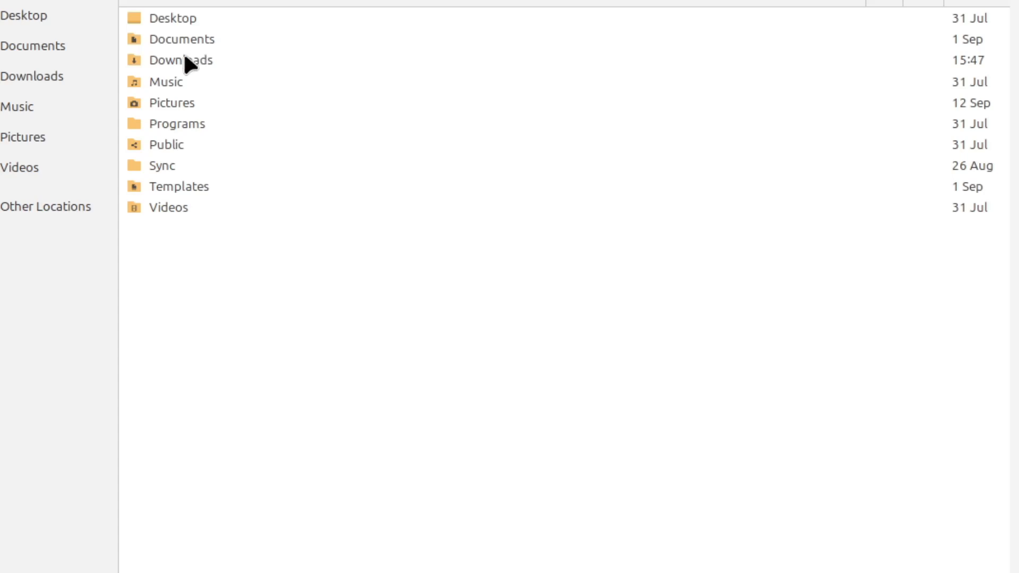
pyautogui.doubleClick(174, 60)
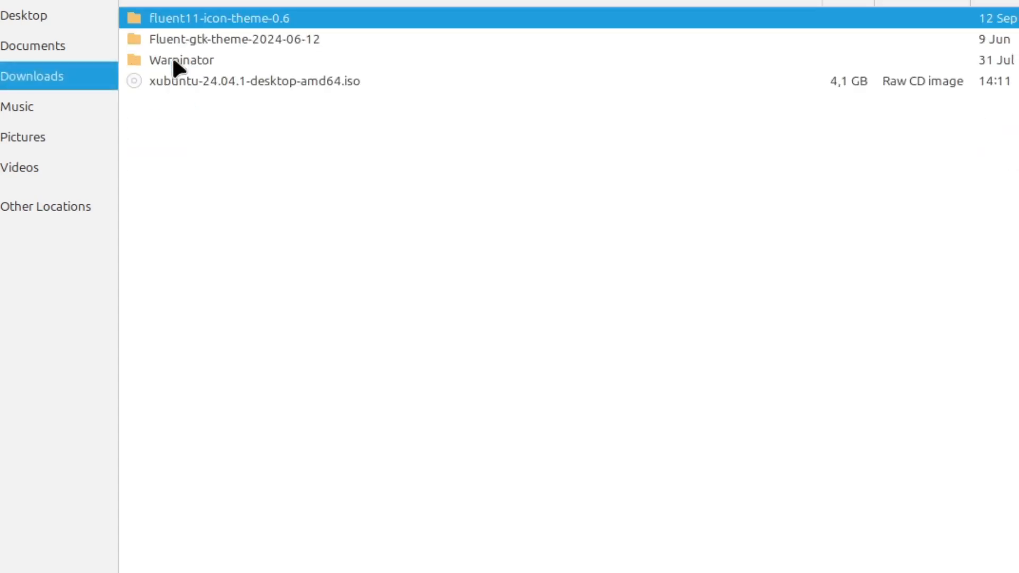
pyautogui.doubleClick(177, 80)
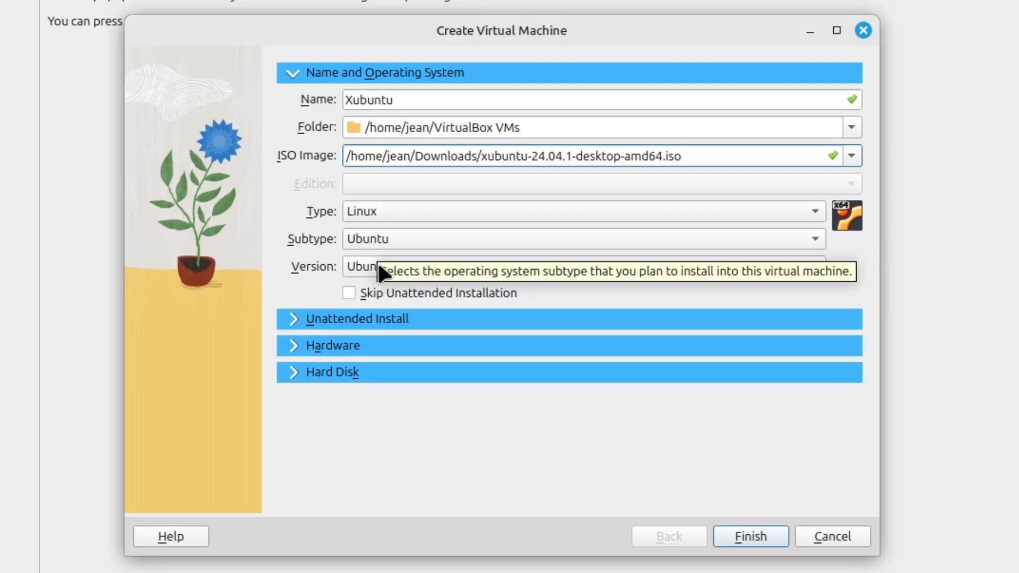
pyautogui.click(349, 294)
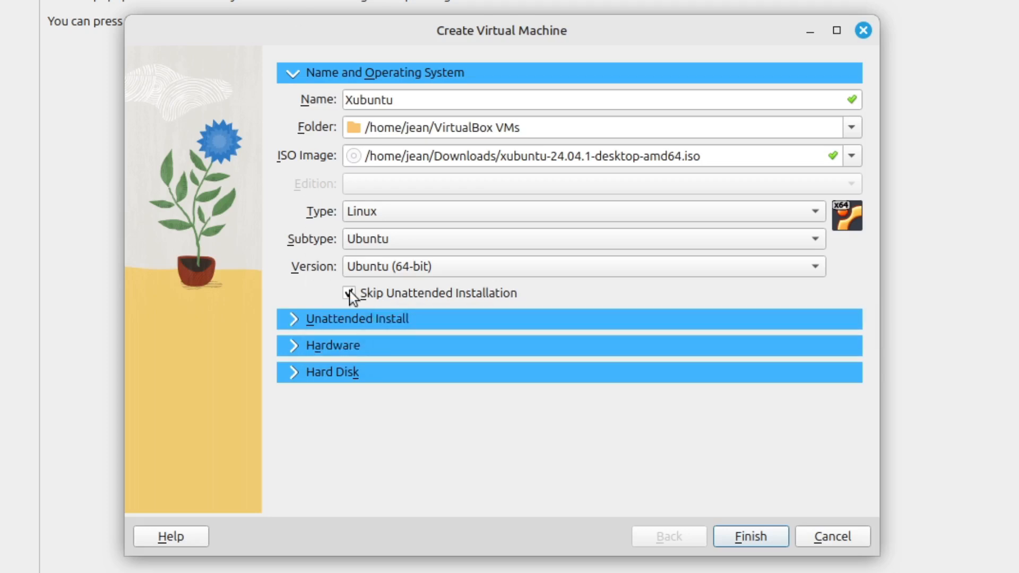
# Assign 2 processors to the virtual machine and finish creating it with the default 25 GB VDI hard disk
pyautogui.click(290, 350)
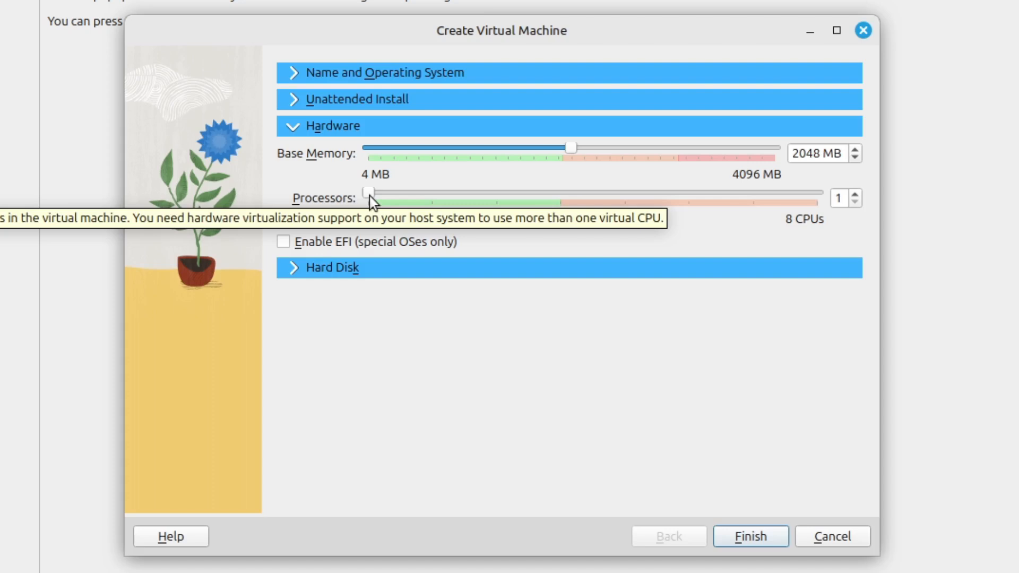
pyautogui.moveTo(369, 195); pyautogui.dragTo(433, 195)
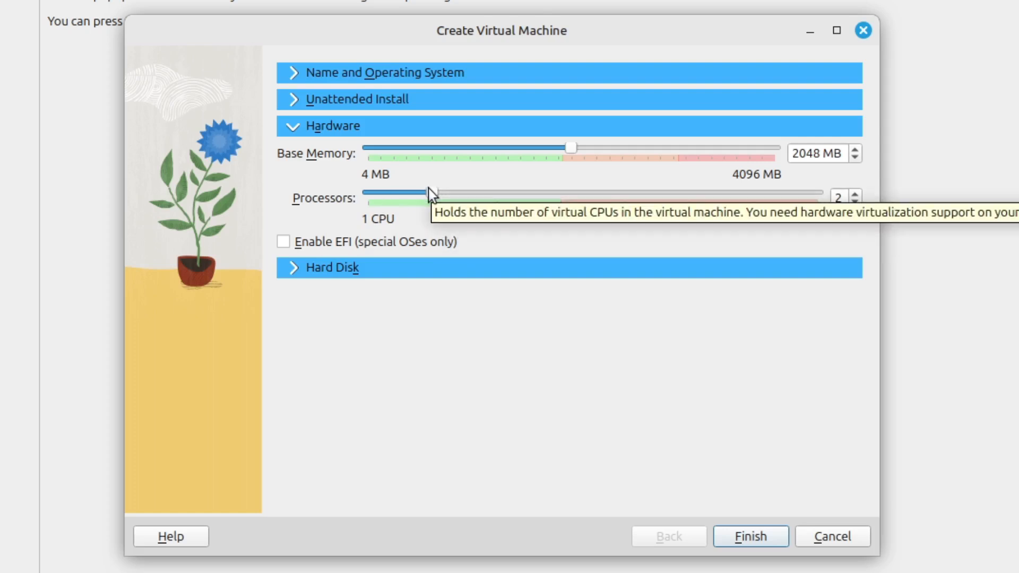
pyautogui.moveTo(427, 191); pyautogui.dragTo(569, 197)
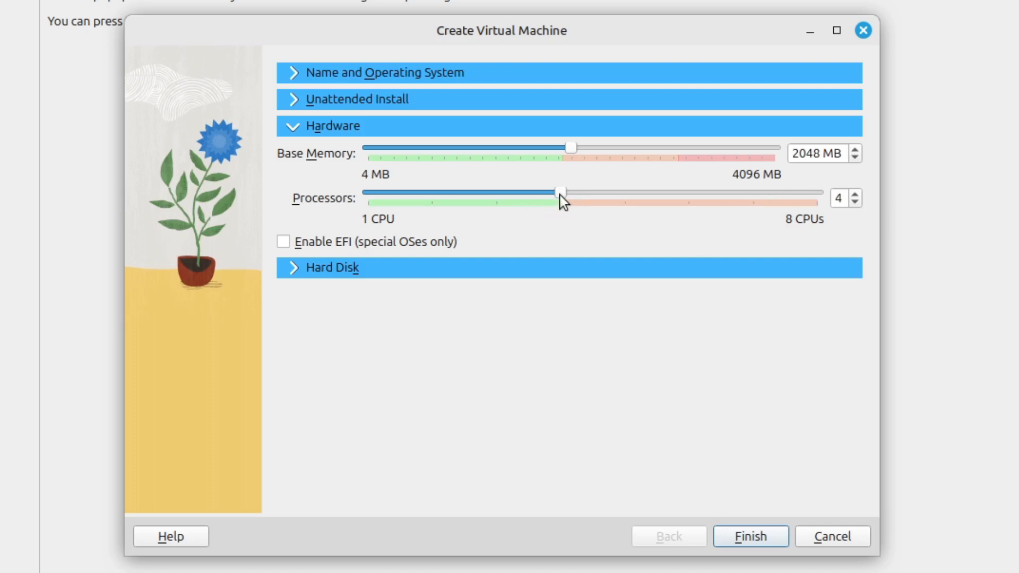
pyautogui.moveTo(561, 199); pyautogui.dragTo(455, 201)
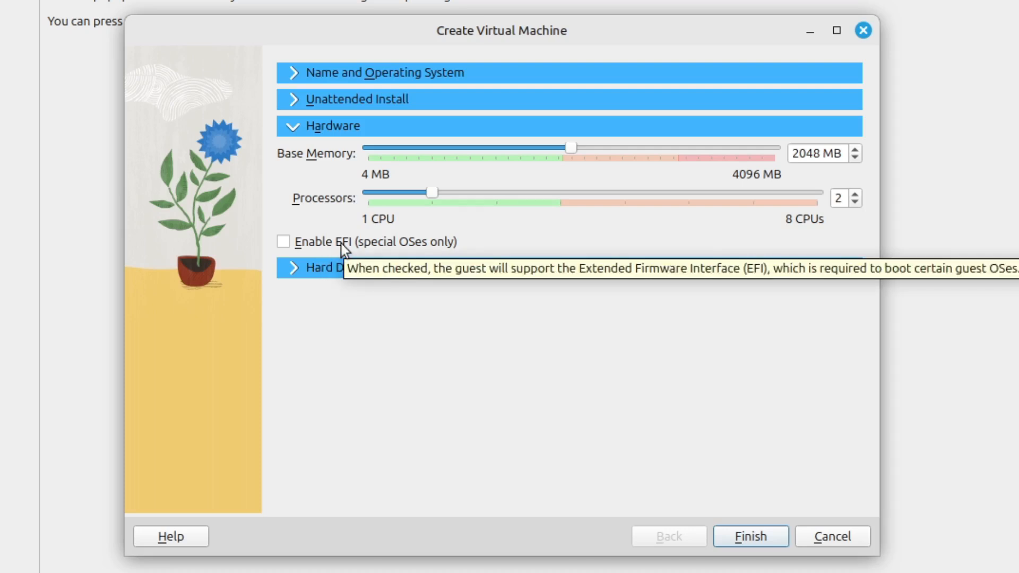
pyautogui.click(316, 268)
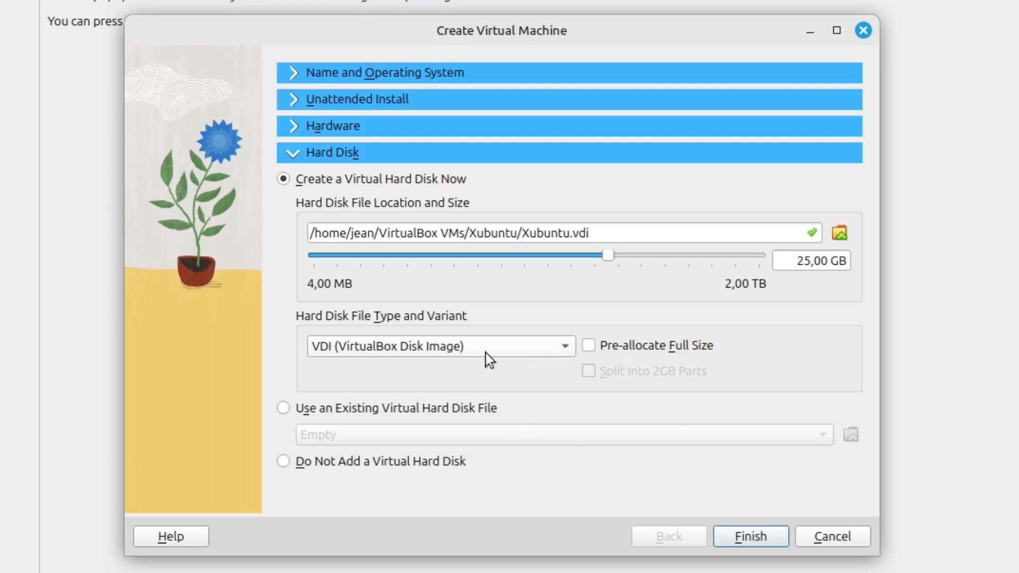
pyautogui.click(743, 537)
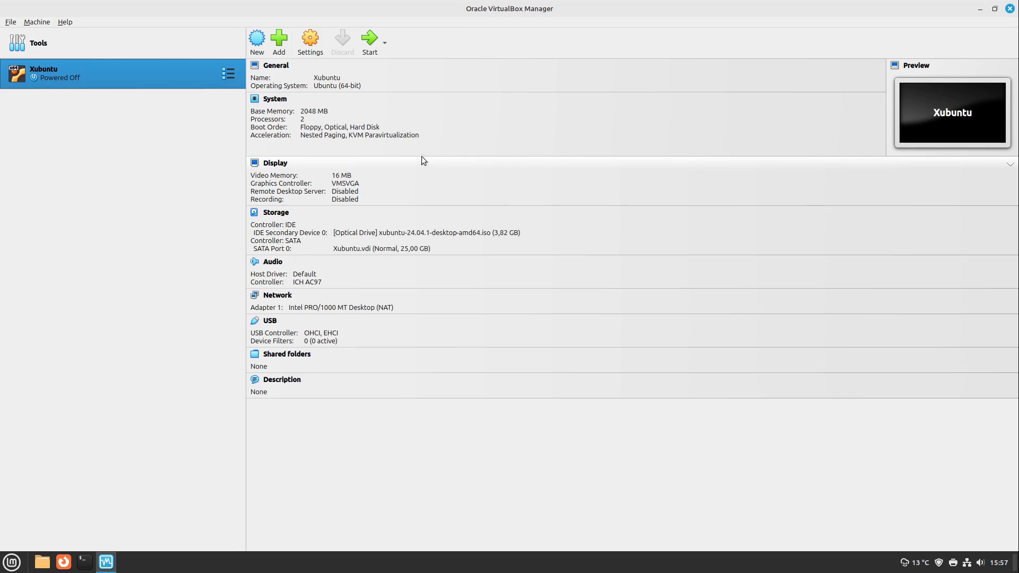
# Start the Xubuntu virtual machine and read the full notice about automatic keyboard capture
pyautogui.click(369, 49)
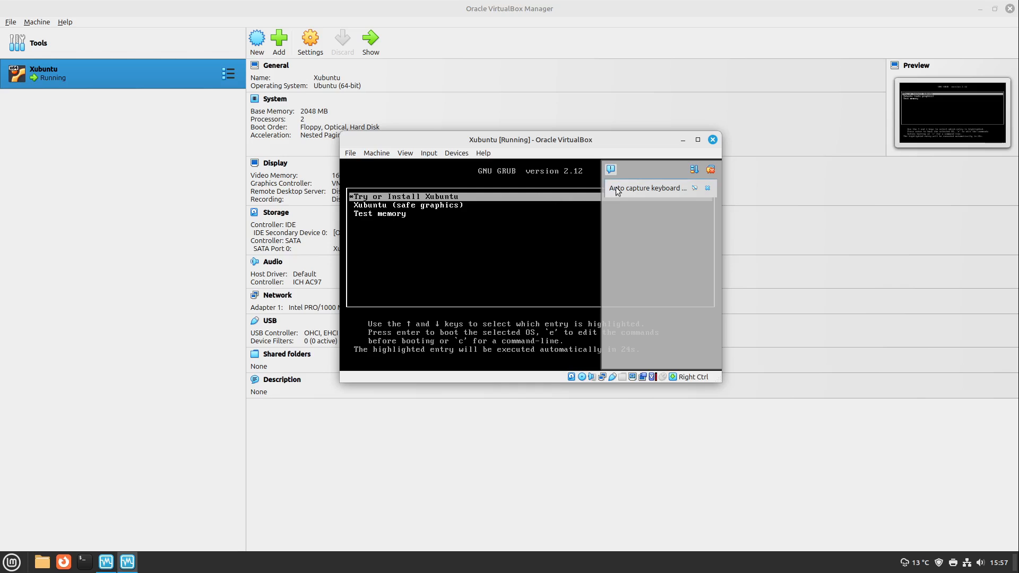
pyautogui.click(670, 191)
pyautogui.scroll(-3, 645, 270)
pyautogui.scroll(3, 645, 269)
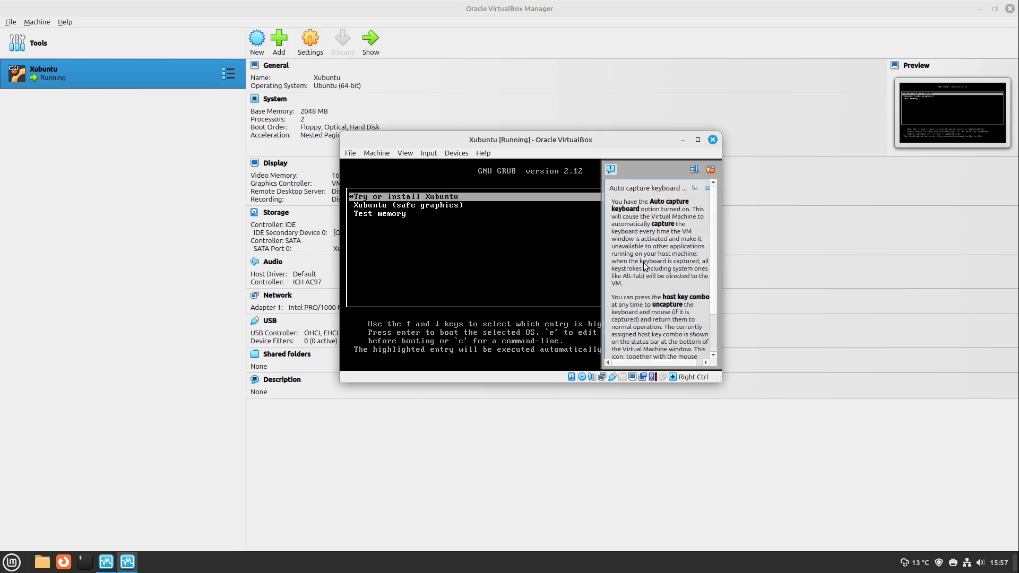
# Maximise the running virtual machine's window and allow it to capture the mouse and keyboard
pyautogui.moveTo(506, 137); pyautogui.dragTo(473, 127)
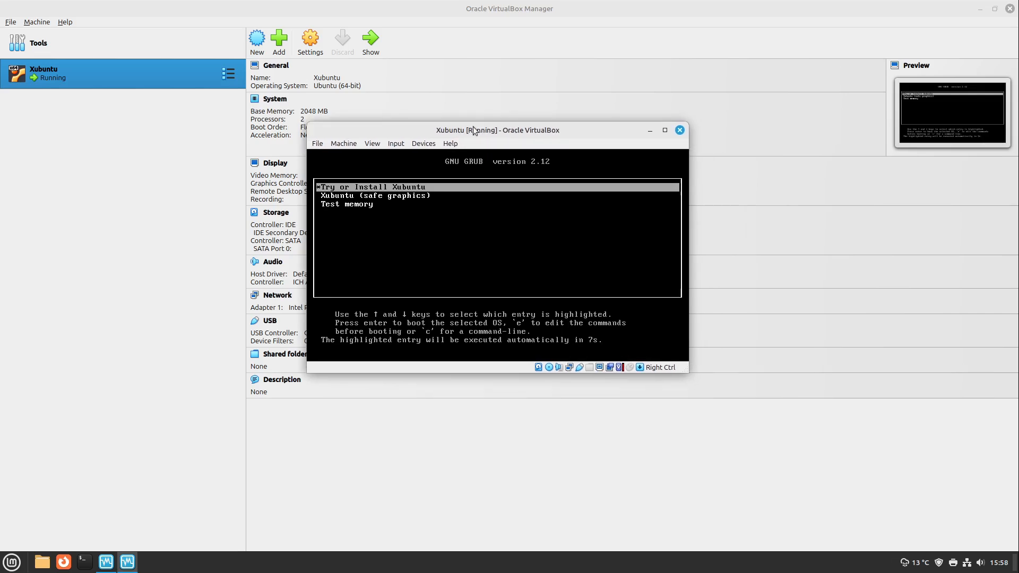
pyautogui.doubleClick(473, 126)
pyautogui.click(439, 227)
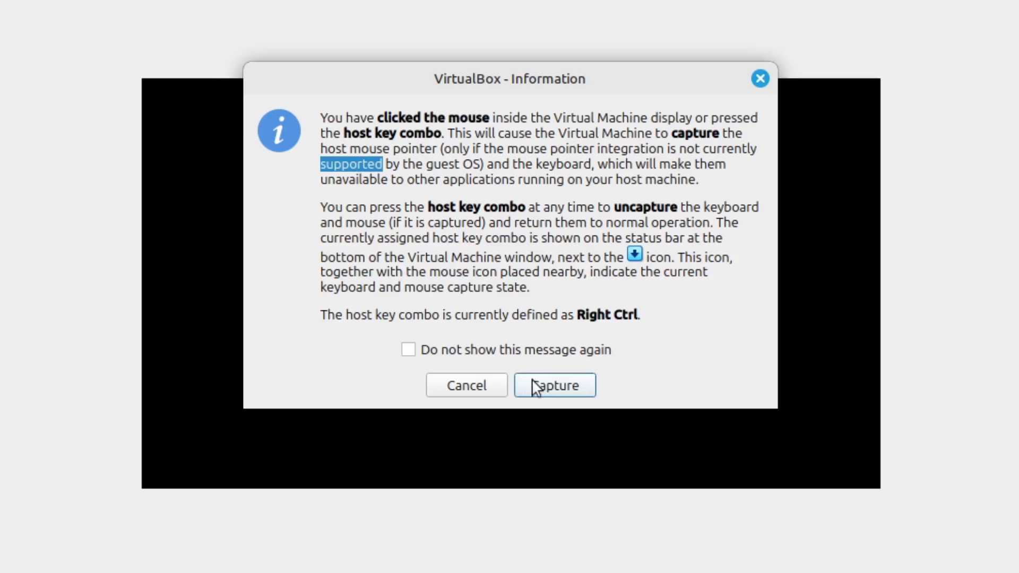
pyautogui.click(539, 383)
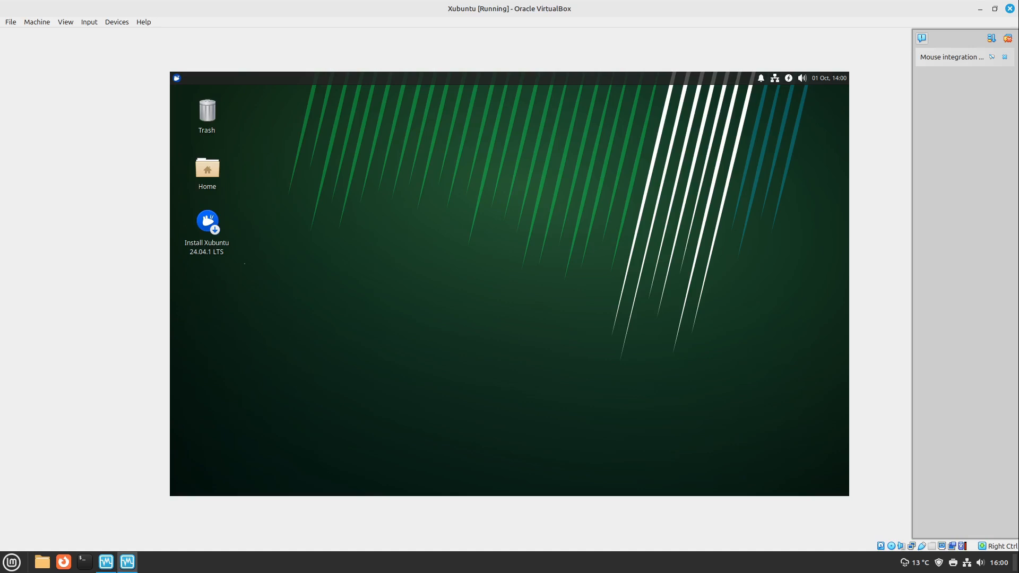
# Launch the Xubuntu 24.04.1 LTS installer and accept English, the German keyboard layout, and the wired internet connection
pyautogui.click(223, 234)
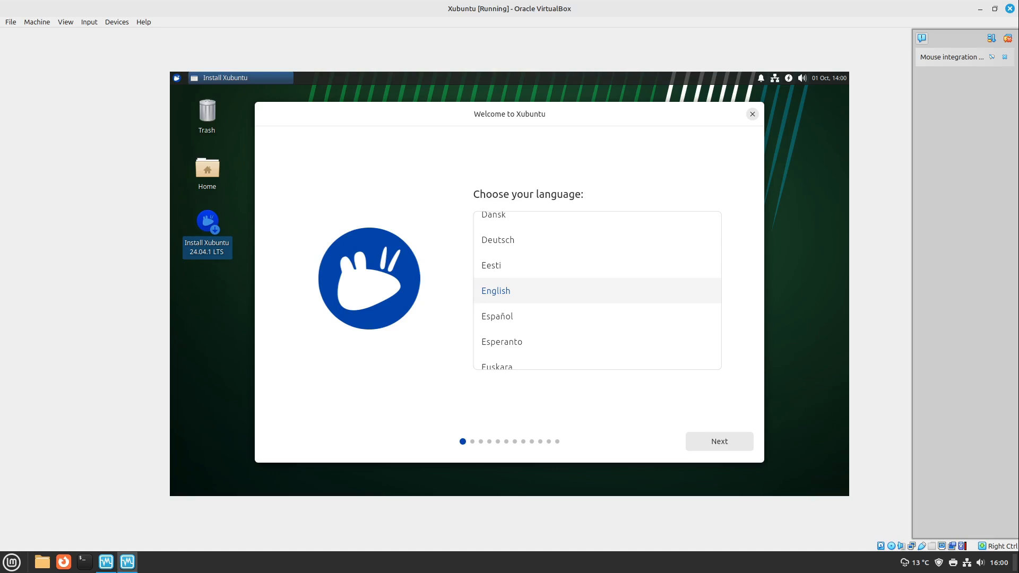
pyautogui.click(719, 441)
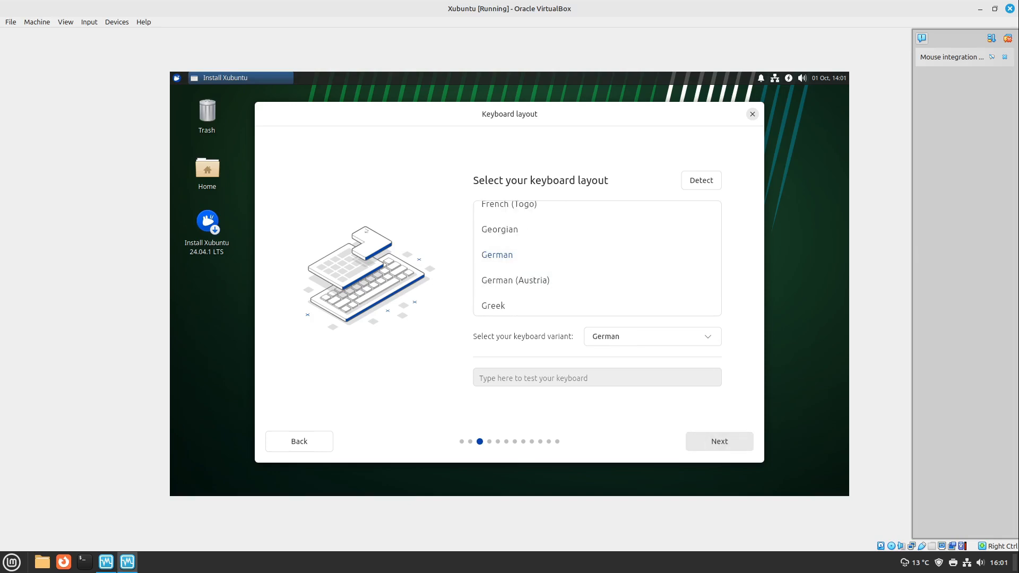
pyautogui.click(719, 441)
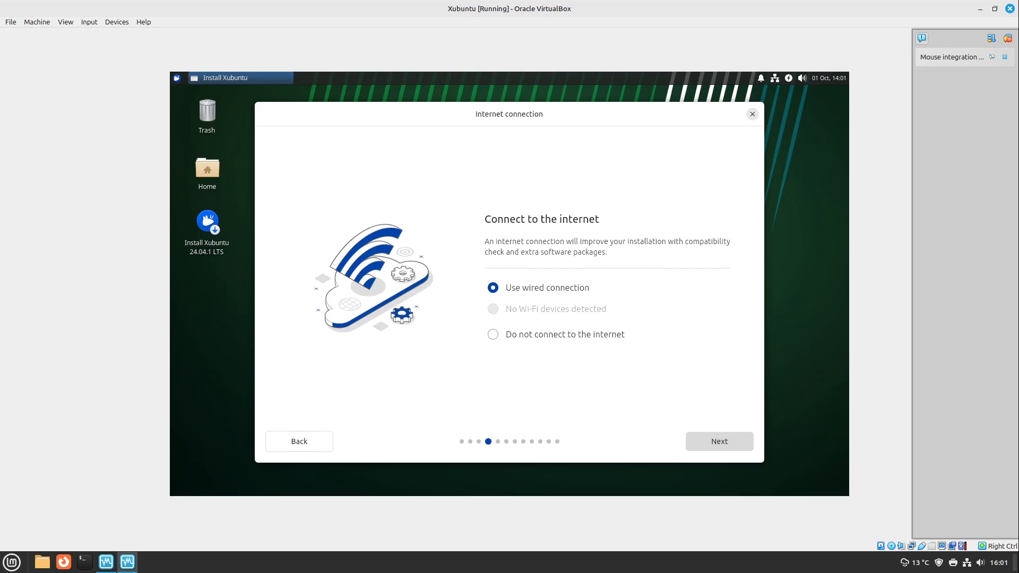
pyautogui.click(718, 442)
# Continue the installation with the full Xubuntu Desktop application set and without the recommended proprietary software
pyautogui.click(719, 442)
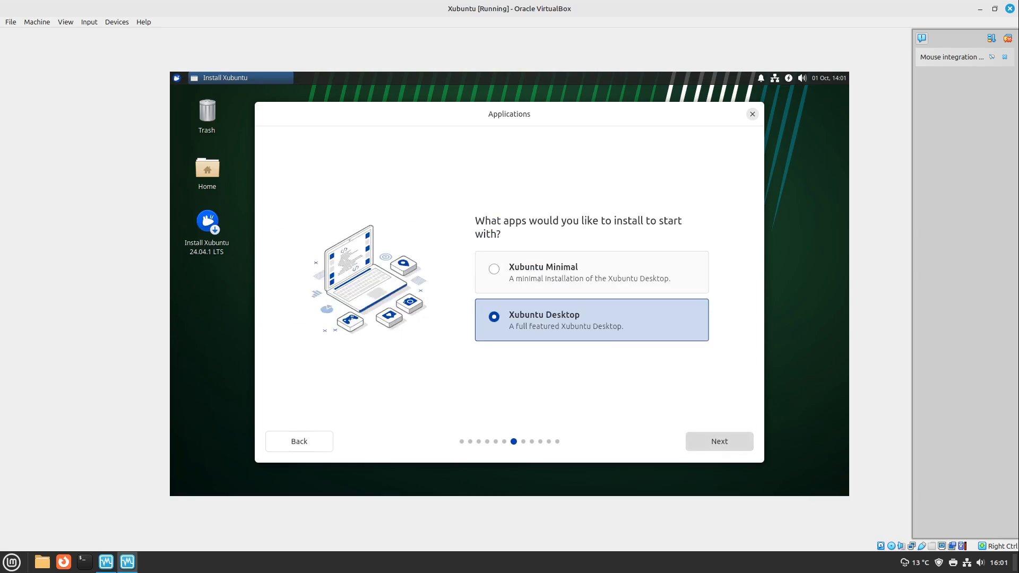
pyautogui.click(718, 441)
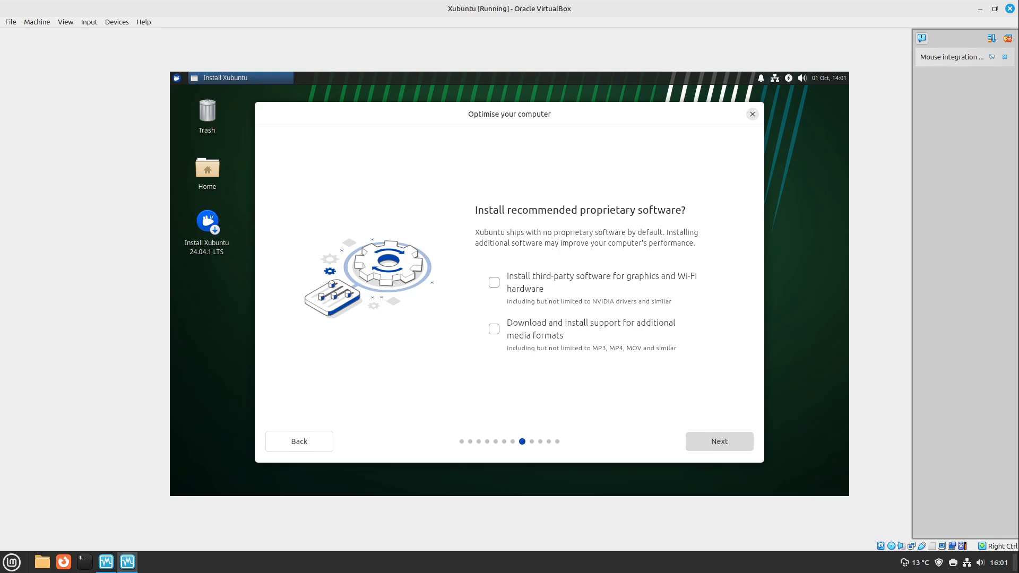
pyautogui.click(719, 441)
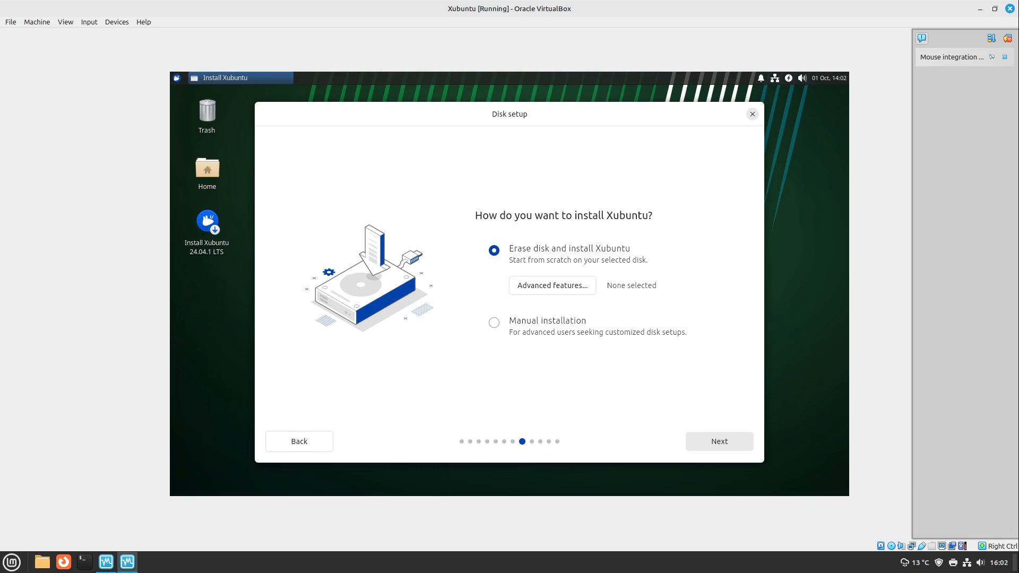
# Choose to erase the disk, fill in the account's name and password, and set the option requiring the password at login
pyautogui.moveTo(848, 281); pyautogui.dragTo(735, 413)
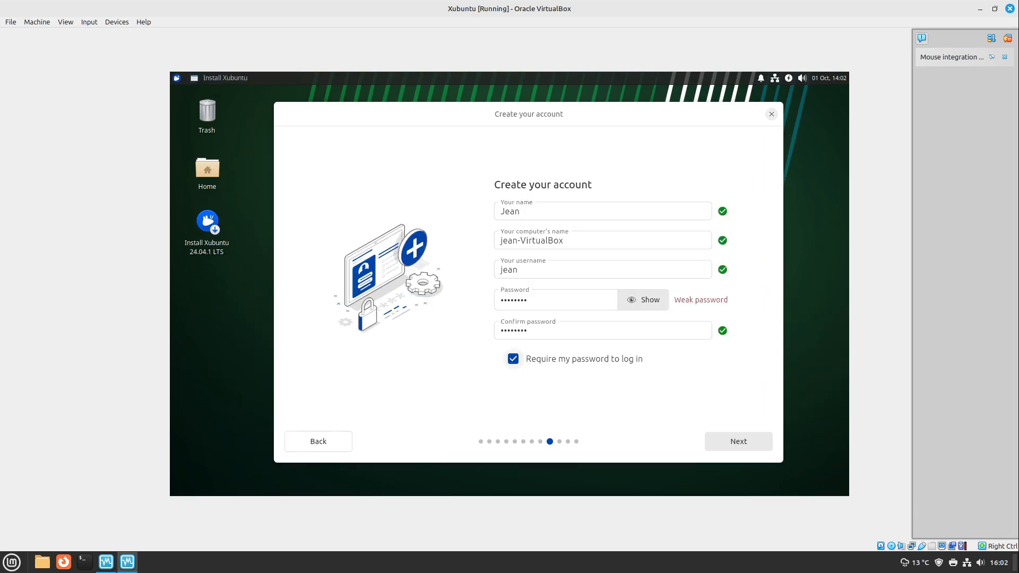
pyautogui.click(513, 359)
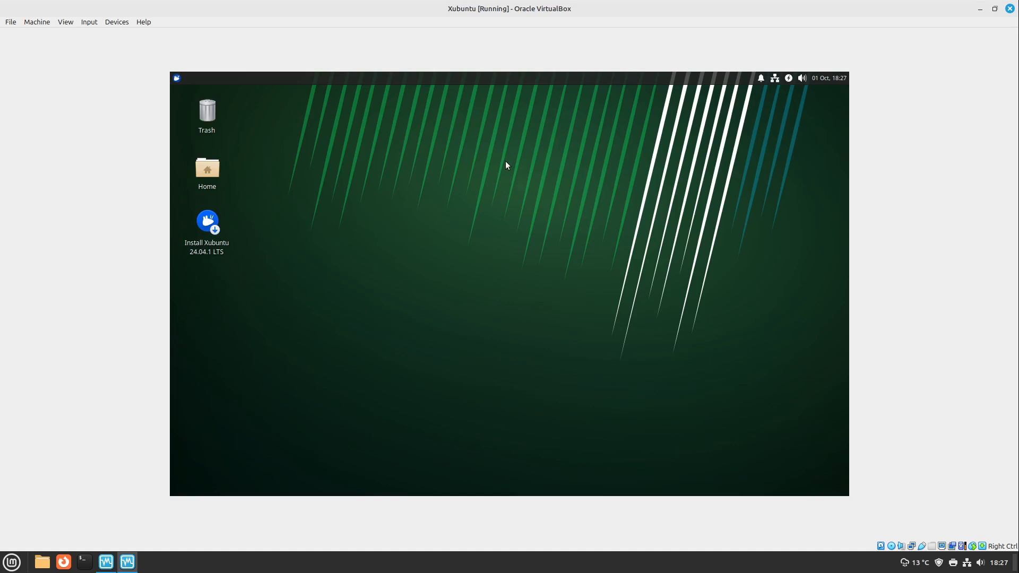
# Shut down the Xubuntu live session in the virtual machine
pyautogui.click(177, 79)
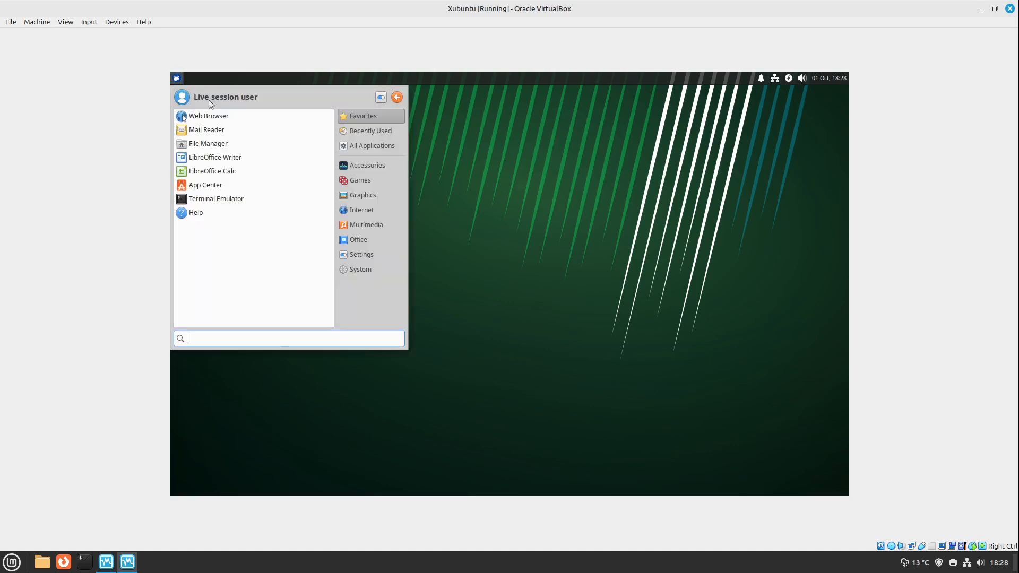
pyautogui.click(397, 97)
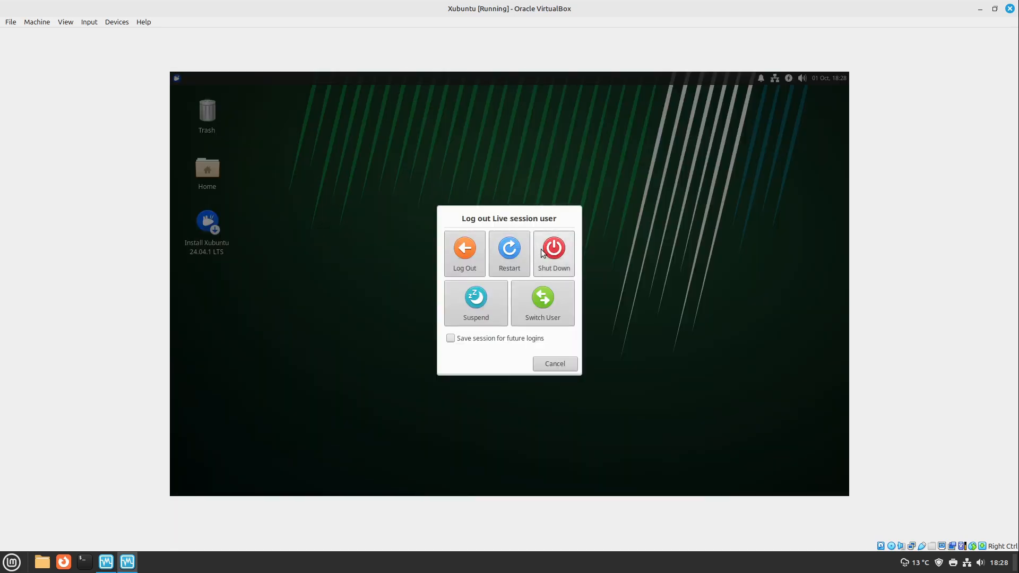
pyautogui.click(542, 252)
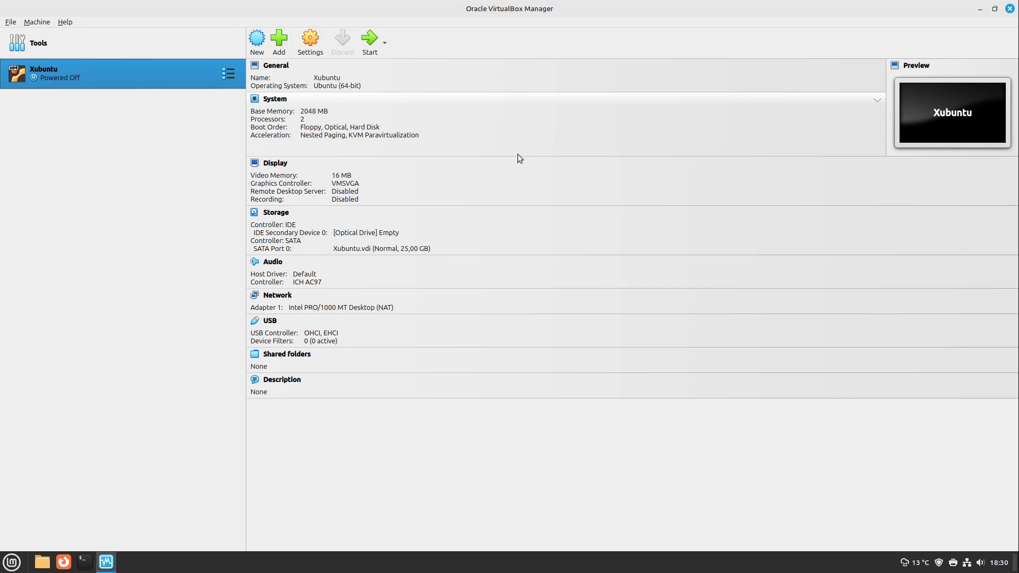
# Take a snapshot of the powered-off Xubuntu virtual machine and name it Blank
pyautogui.click(223, 70)
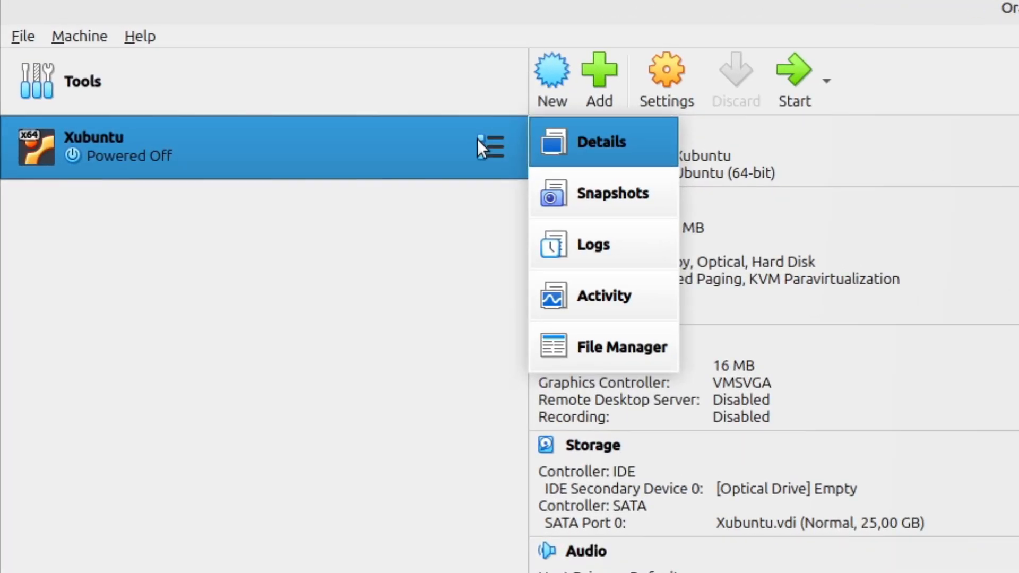
pyautogui.click(603, 202)
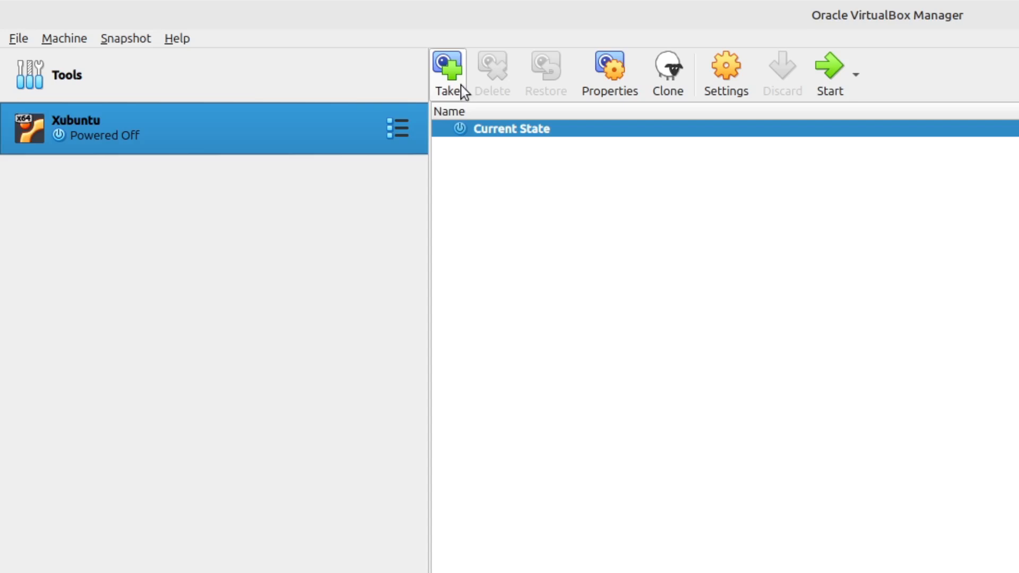
pyautogui.click(460, 83)
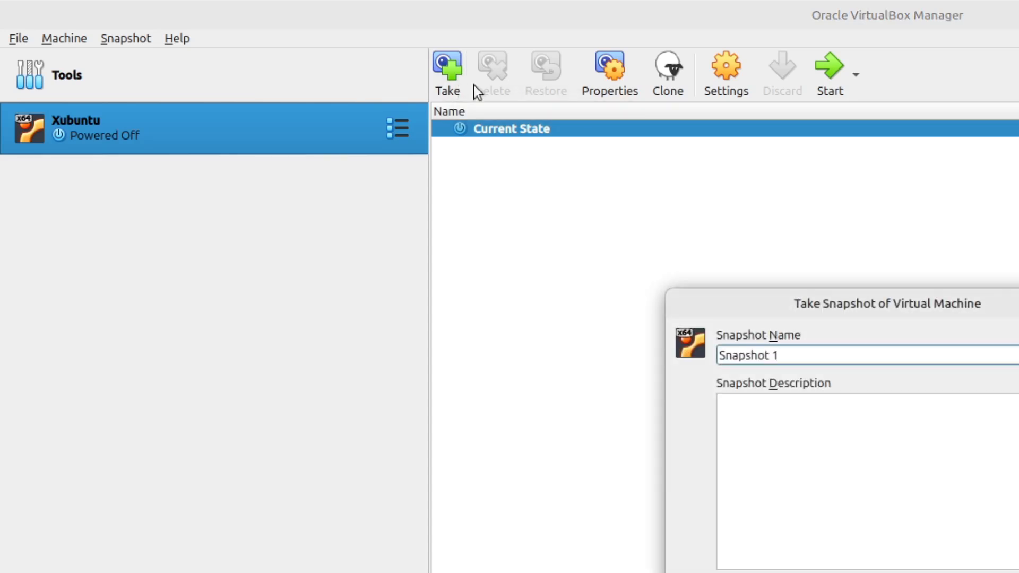
pyautogui.write('B')
pyautogui.write('lank')
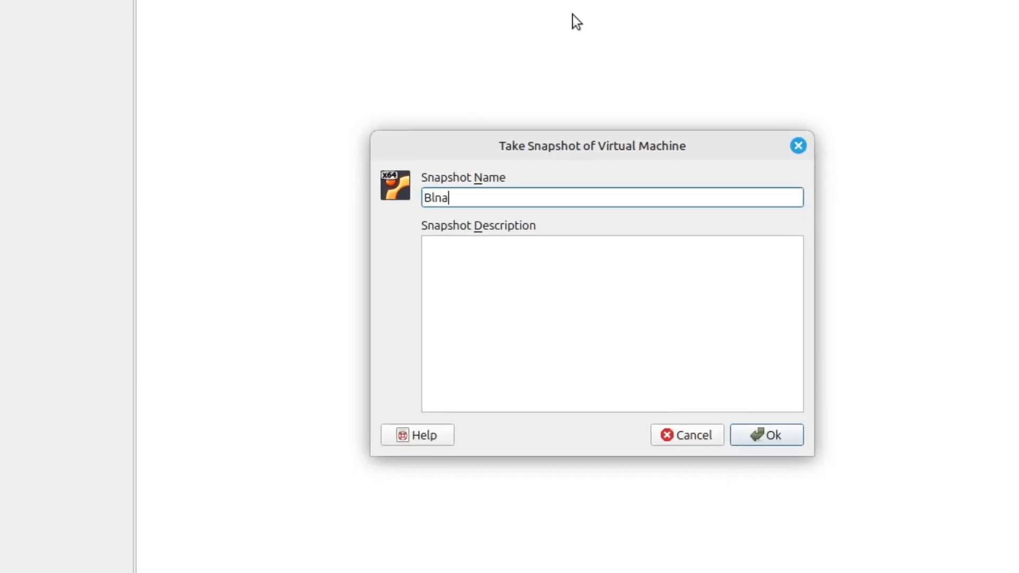
pyautogui.press('Return')
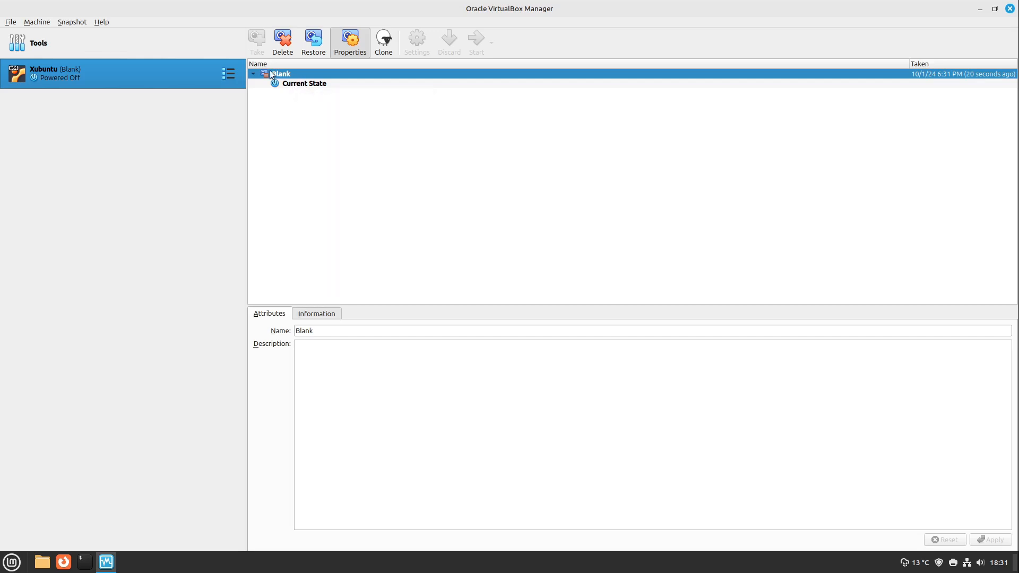
# Start the Xubuntu virtual machine from its current state and show its window maximised
pyautogui.click(298, 84)
pyautogui.click(294, 75)
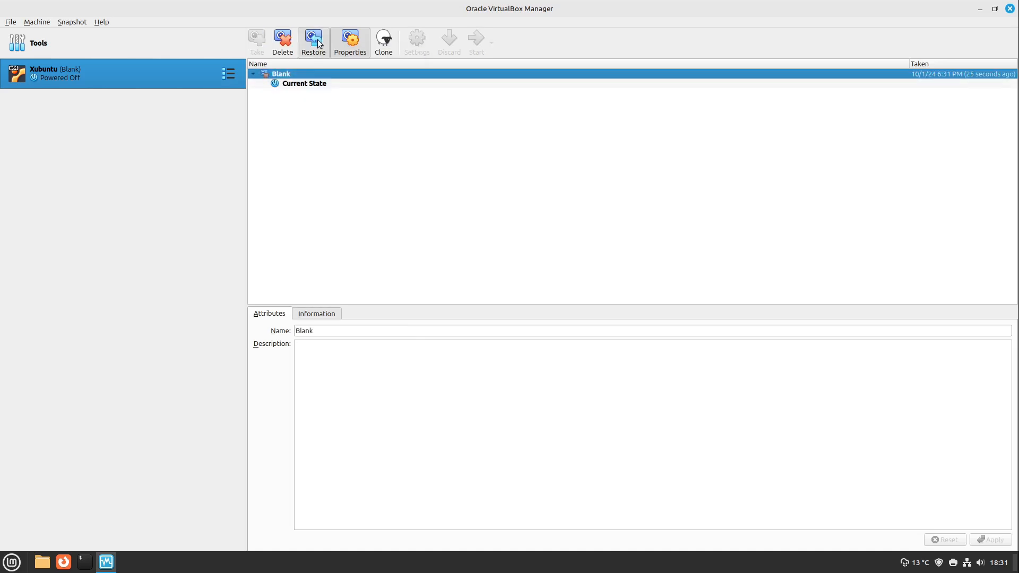
pyautogui.click(320, 83)
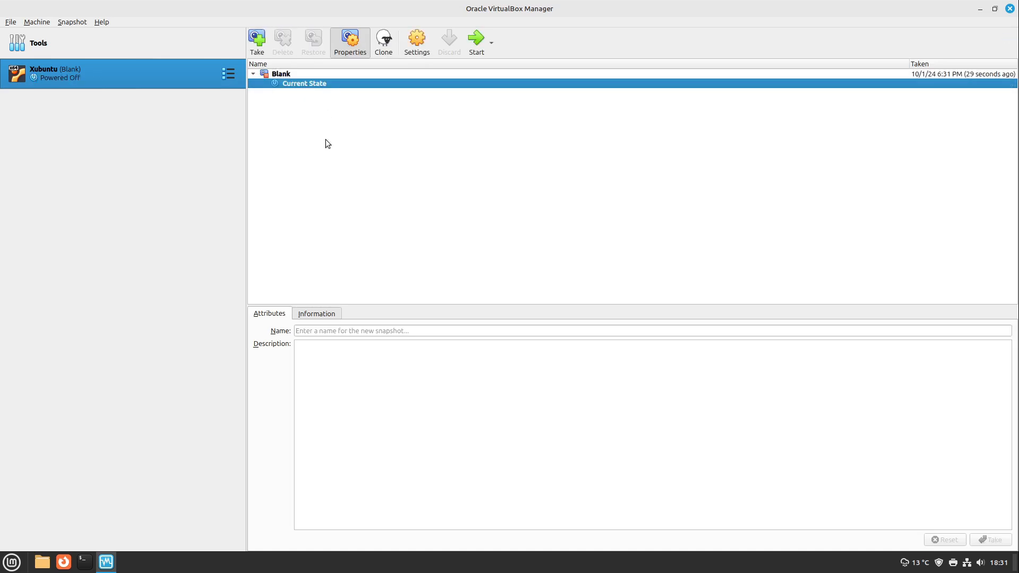
pyautogui.click(473, 44)
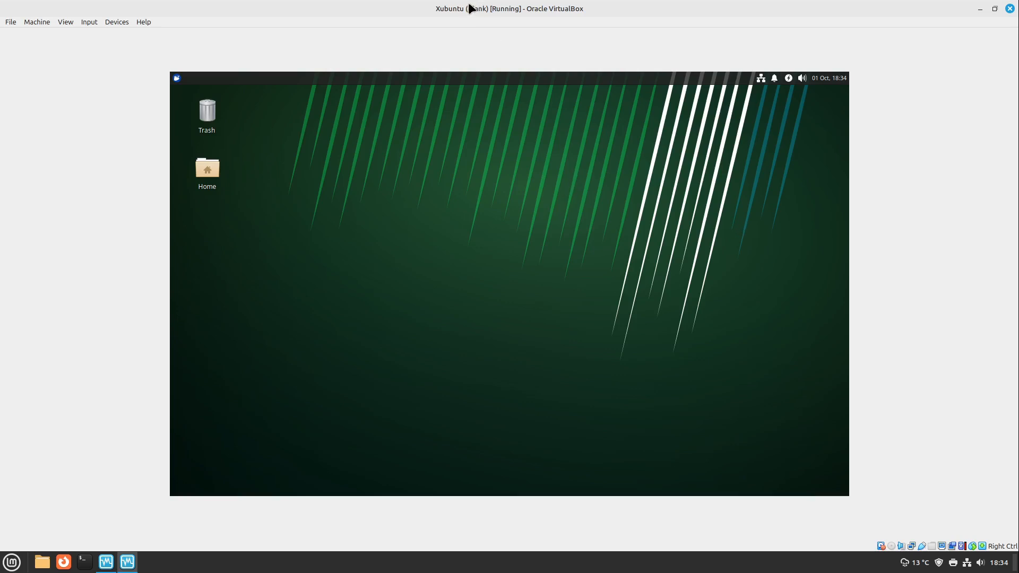
pyautogui.moveTo(466, 10); pyautogui.dragTo(505, 63)
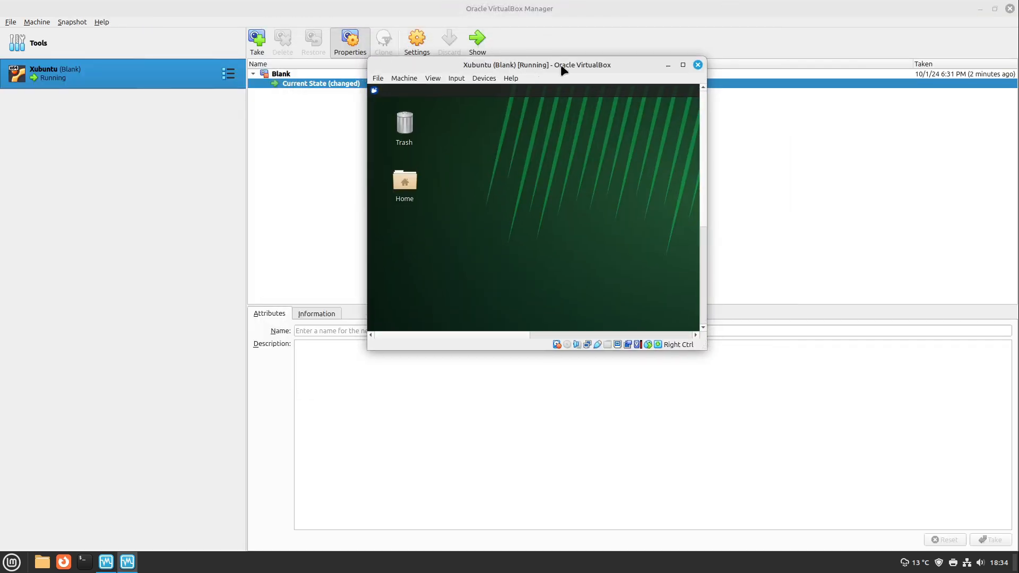
pyautogui.click(683, 65)
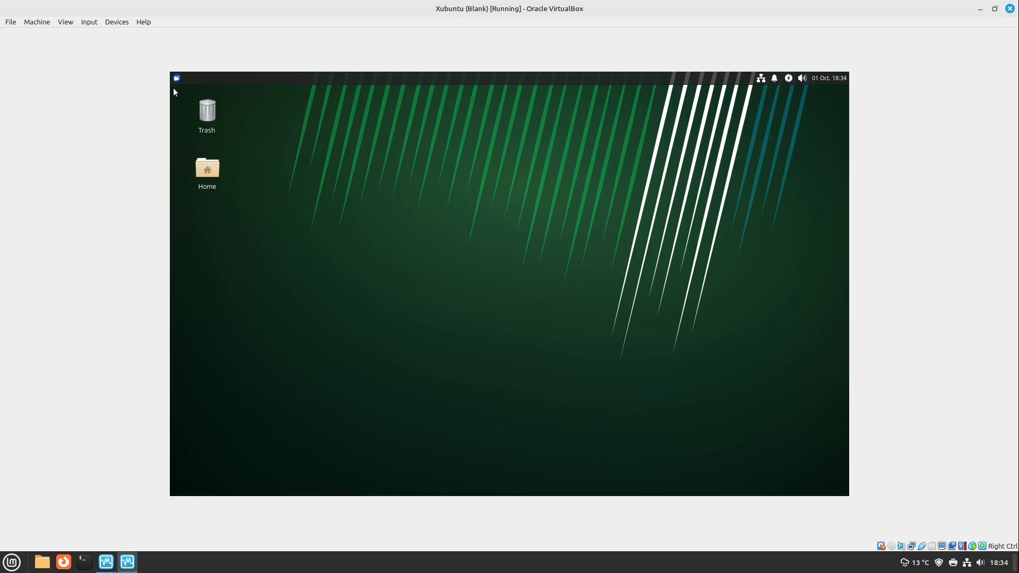
# Insert the Guest Additions CD image into the virtual machine and maximise the file manager window showing its contents
pyautogui.click(117, 22)
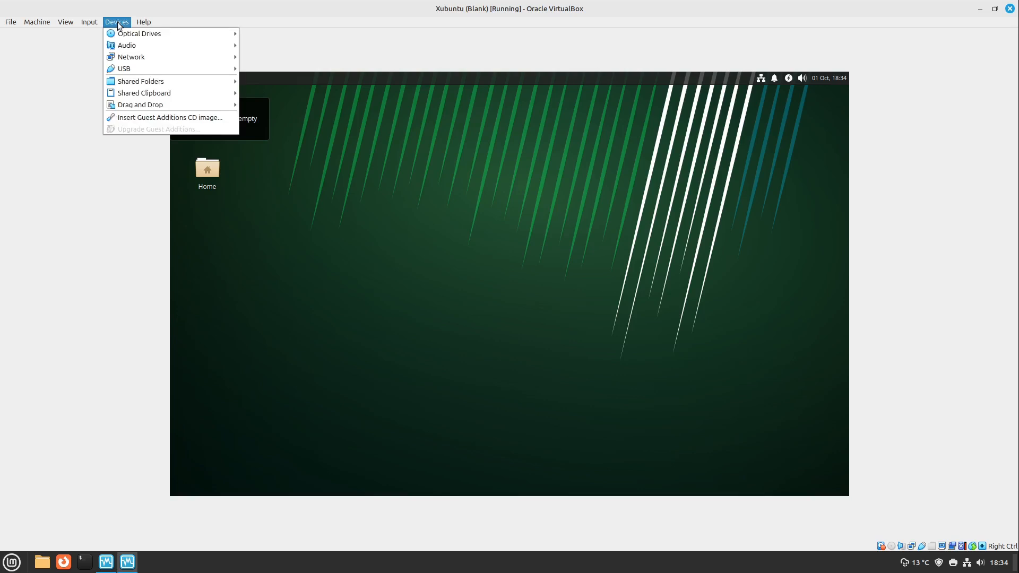
pyautogui.click(133, 118)
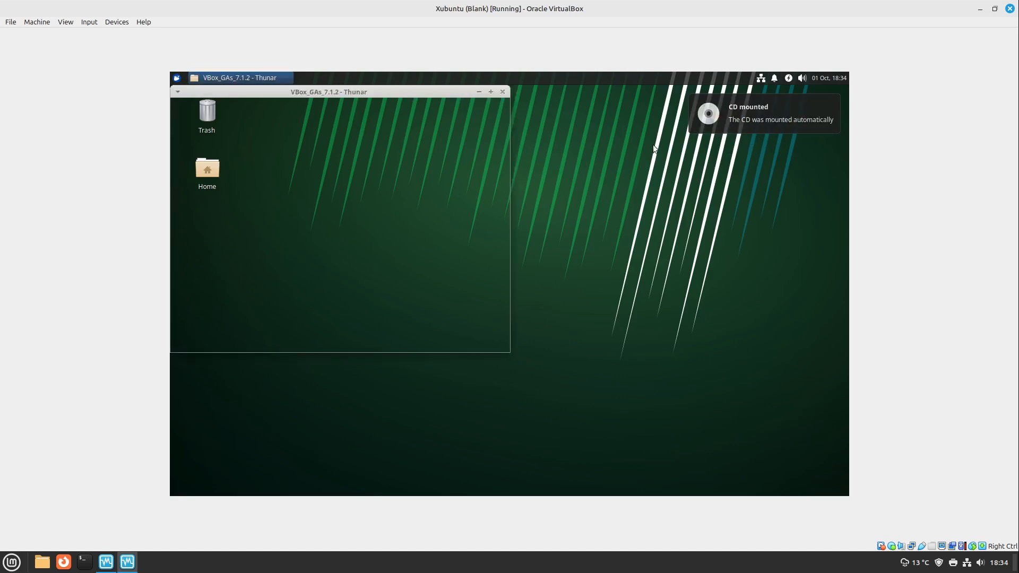
pyautogui.moveTo(368, 91); pyautogui.dragTo(565, 109)
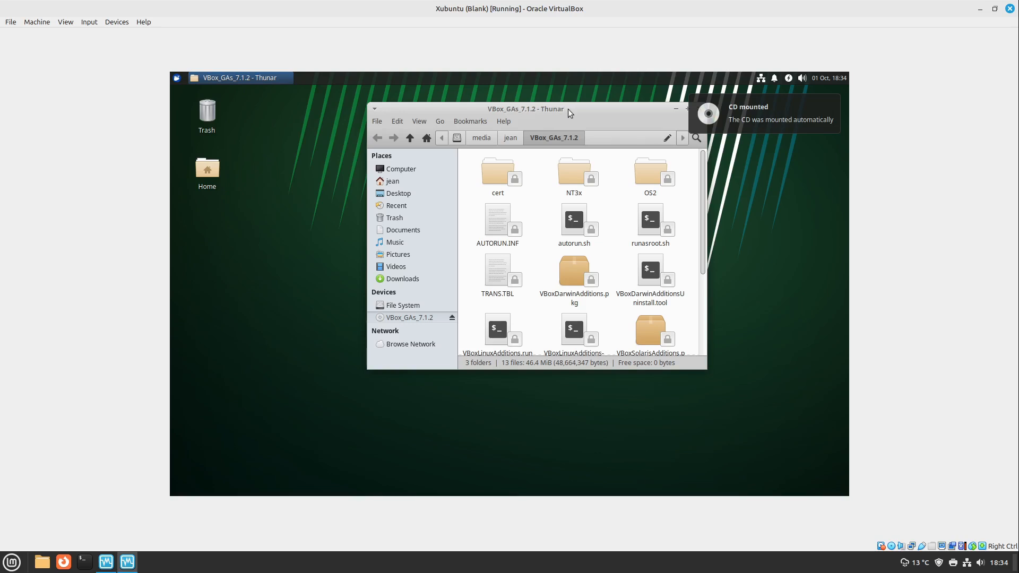
pyautogui.doubleClick(567, 110)
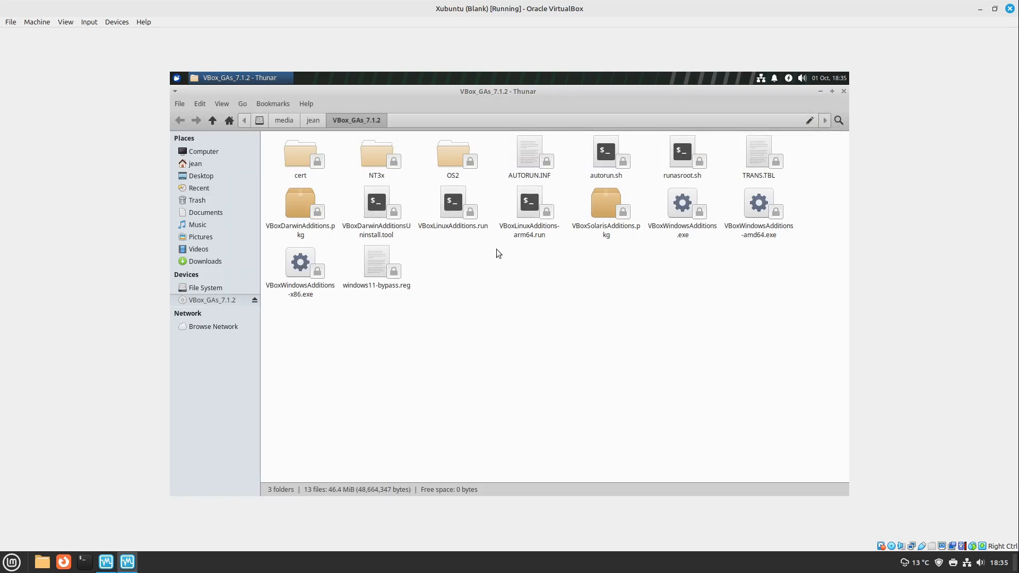
# Open a terminal in the Guest Additions CD folder and place its window below VBoxLinuxAdditions.run
pyautogui.click(452, 223)
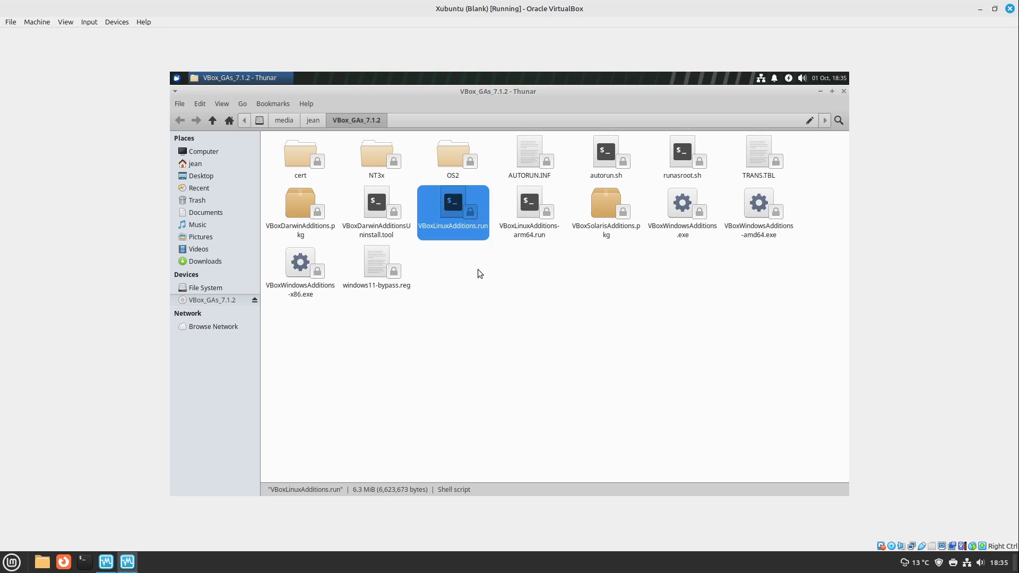
pyautogui.click(470, 269)
pyautogui.rightClick(465, 195)
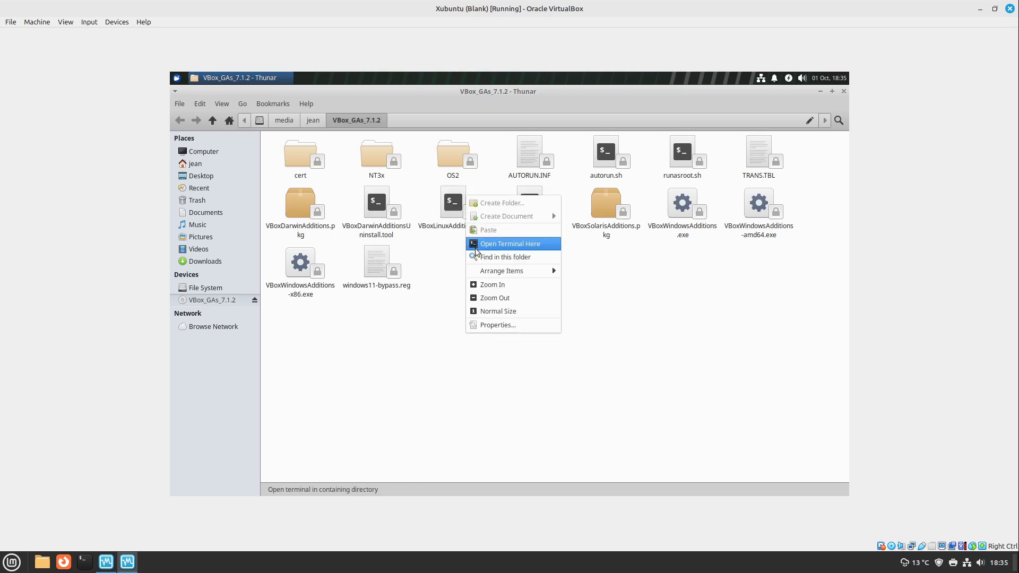
pyautogui.click(525, 244)
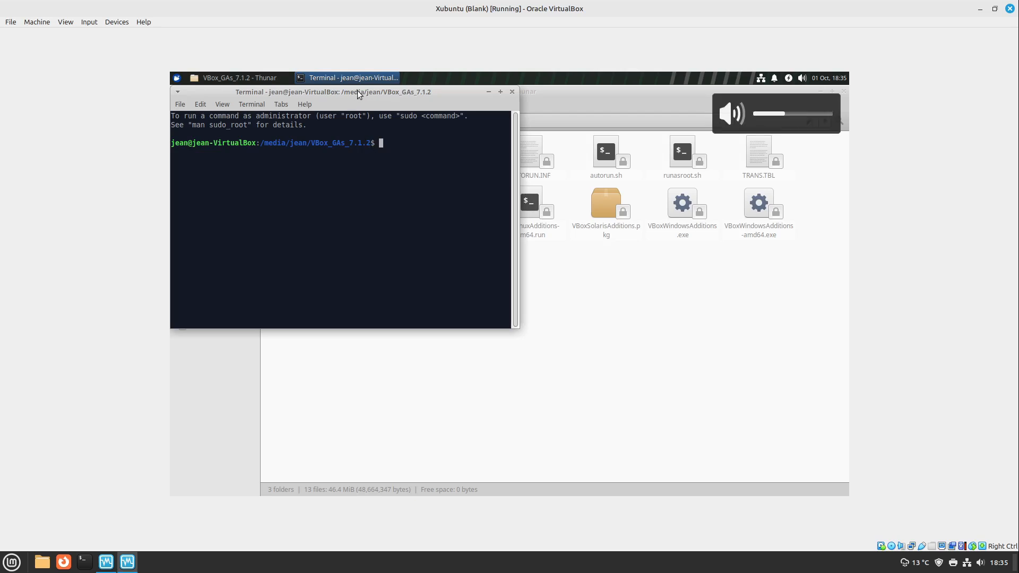
pyautogui.moveTo(358, 94); pyautogui.dragTo(604, 262)
# Run VBoxLinuxAdditions.run from the CD with sudo sh and enter the account password to install the Guest Additions
pyautogui.write('su')
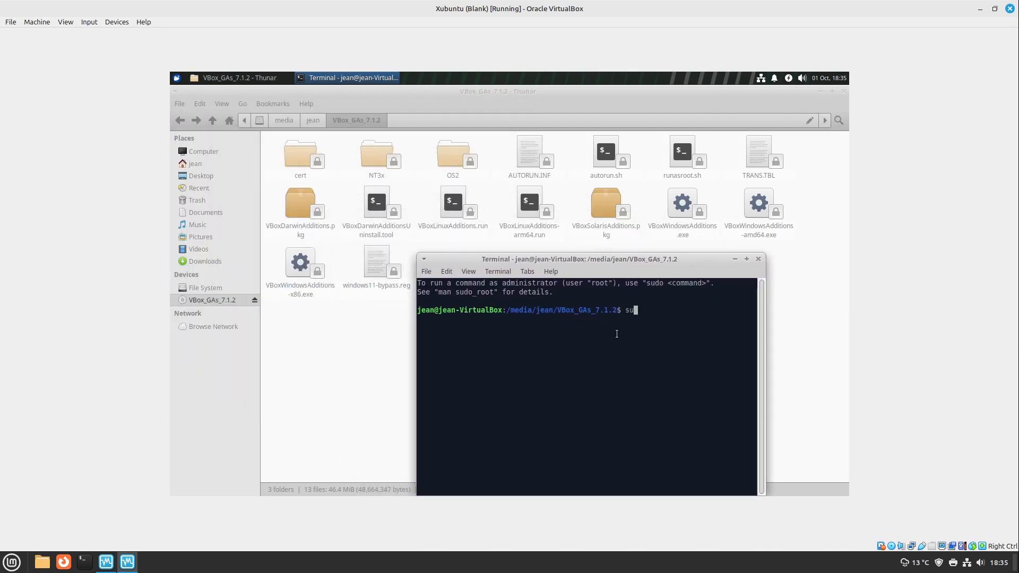
pyautogui.write('do ')
pyautogui.write('sh')
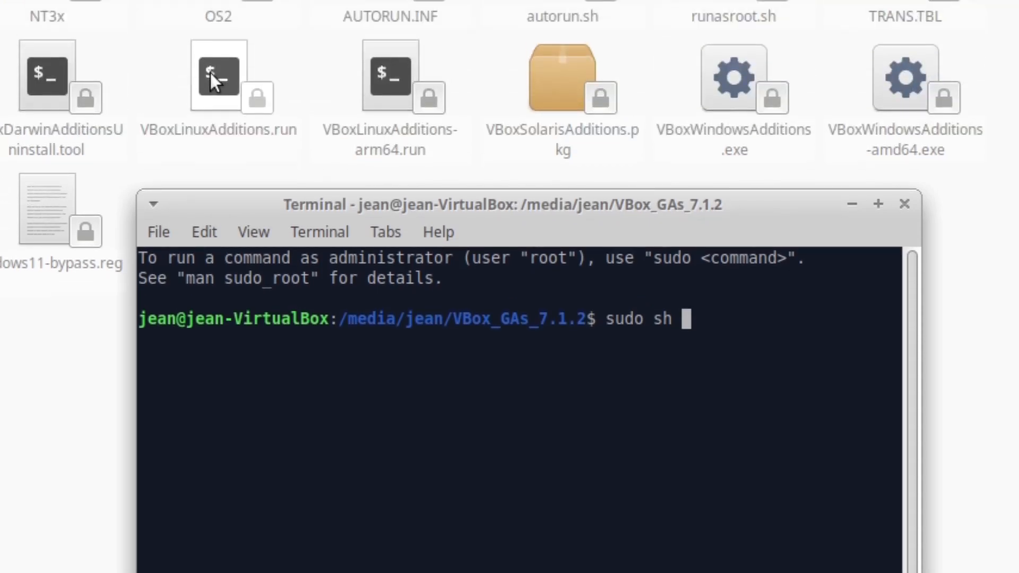
pyautogui.moveTo(210, 72); pyautogui.dragTo(548, 389)
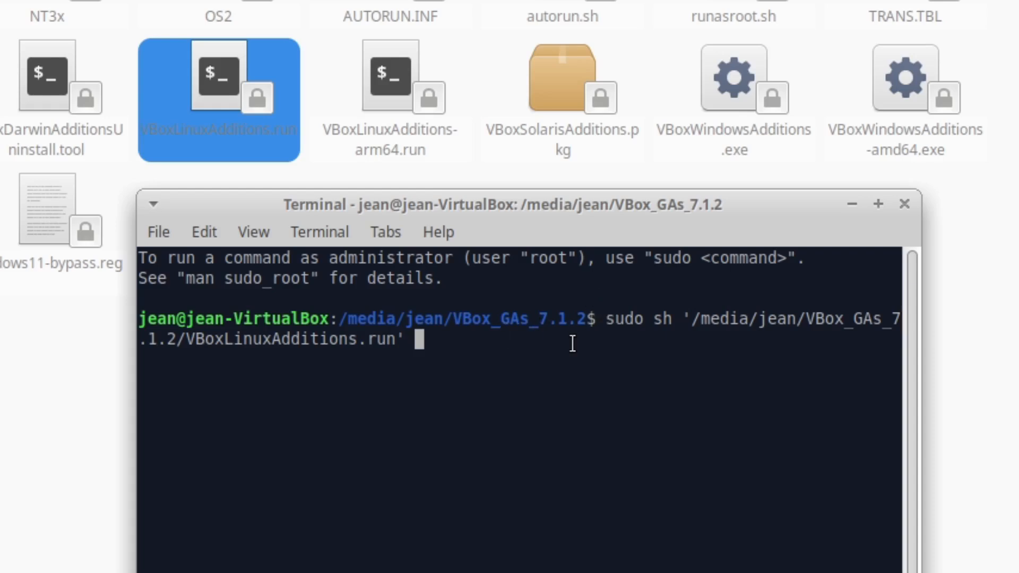
pyautogui.press('Return')
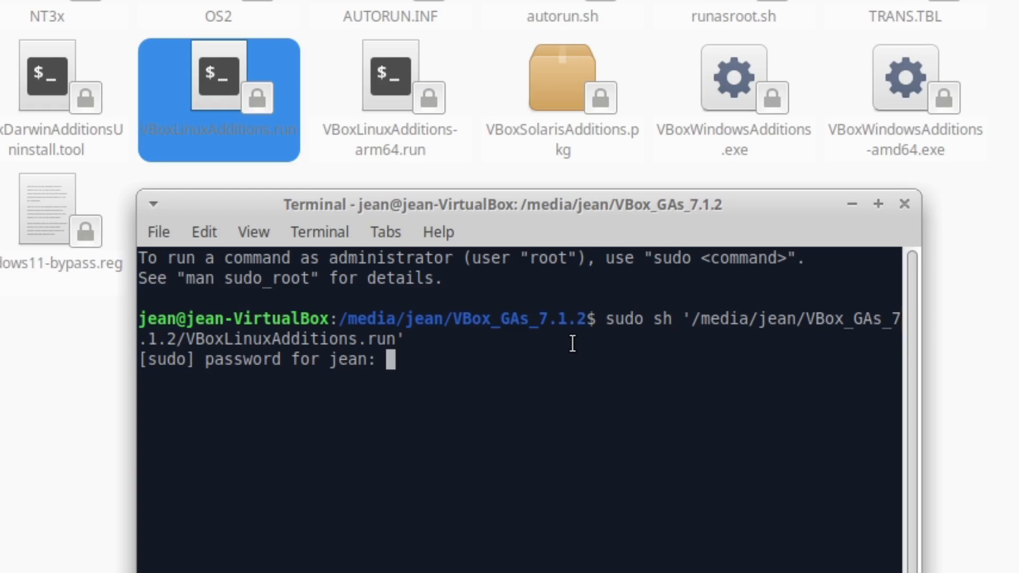
pyautogui.press('Return')
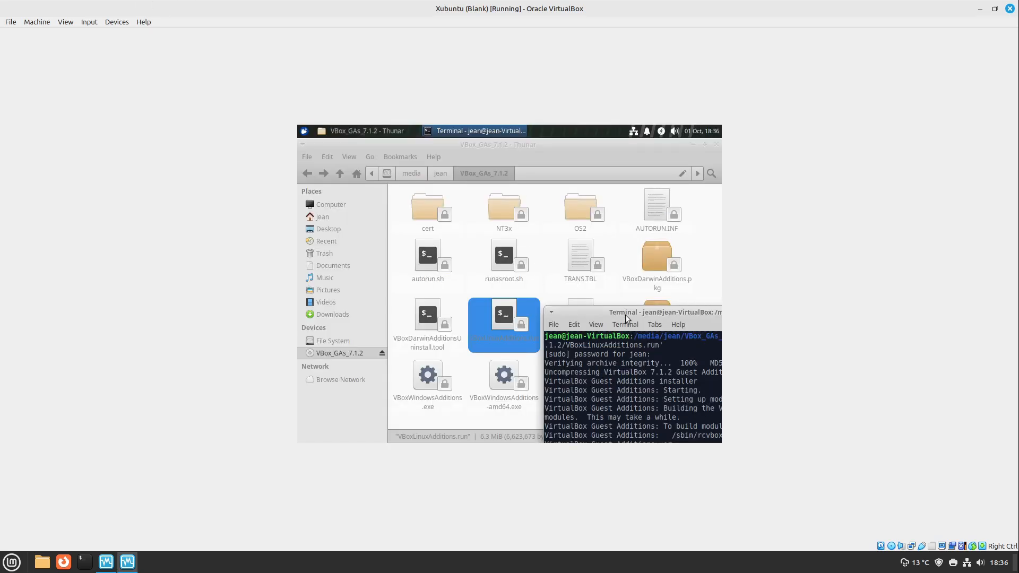
# Close the terminal and the file manager window in the virtual machine
pyautogui.moveTo(628, 311); pyautogui.dragTo(414, 143)
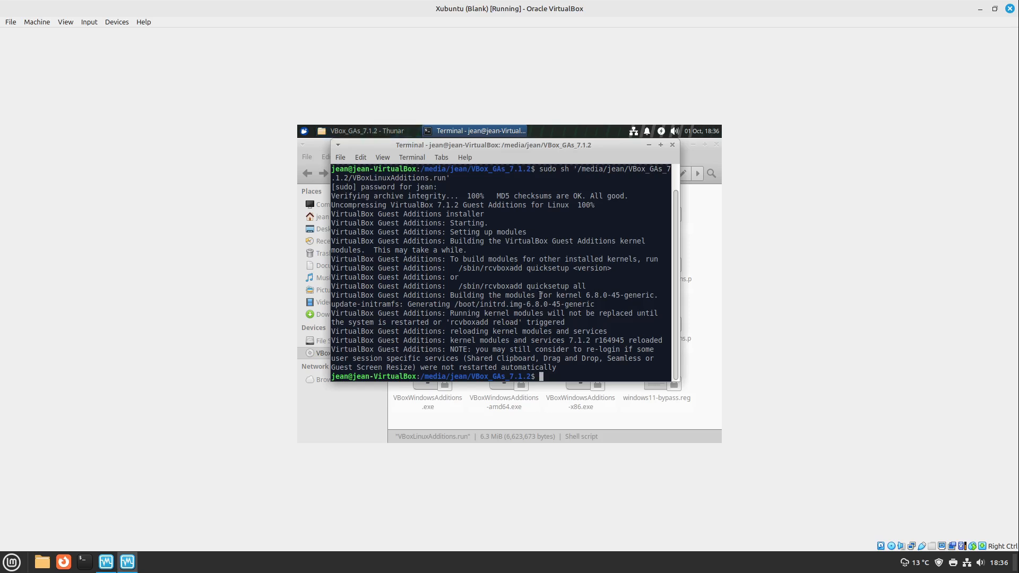
pyautogui.click(673, 145)
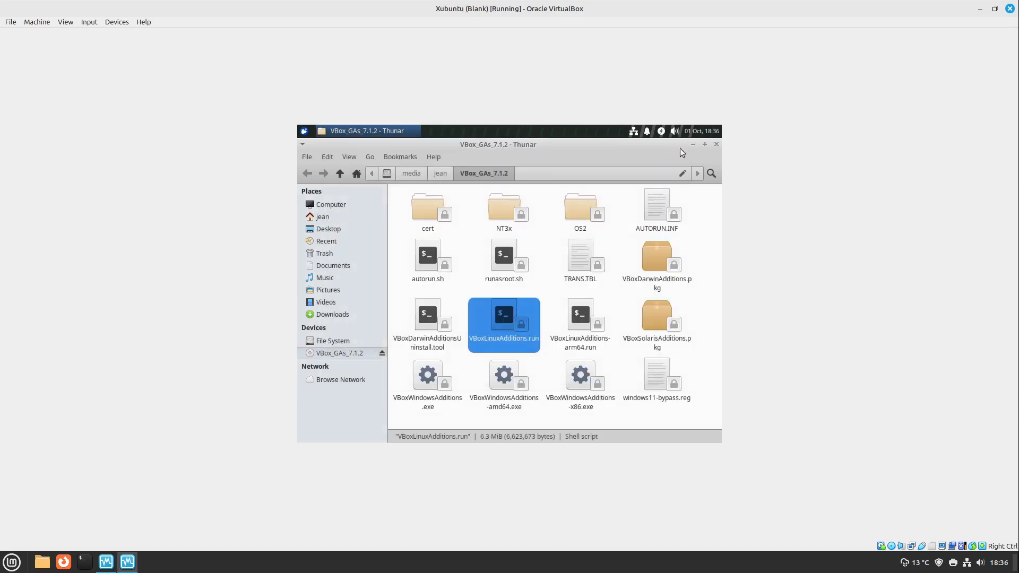
pyautogui.click(716, 145)
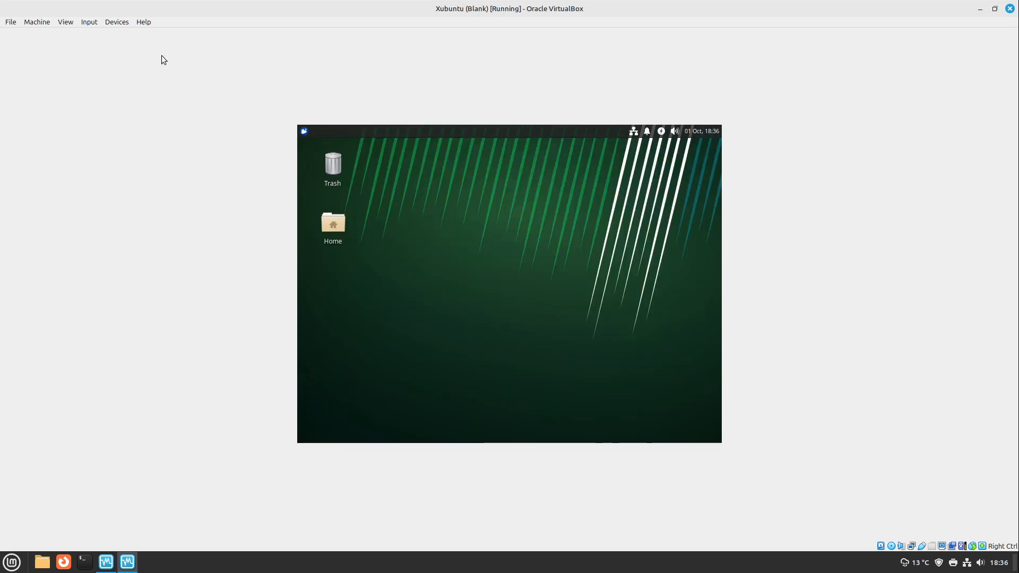
# Remove the Guest Additions disk from the virtual optical drive, forcing the unmount
pyautogui.click(117, 25)
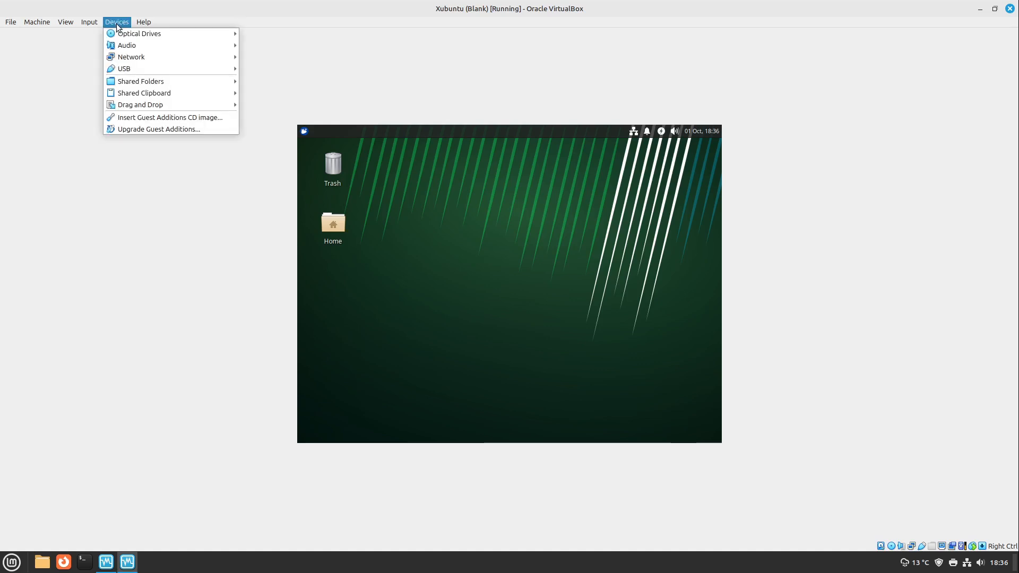
pyautogui.moveTo(116, 32)
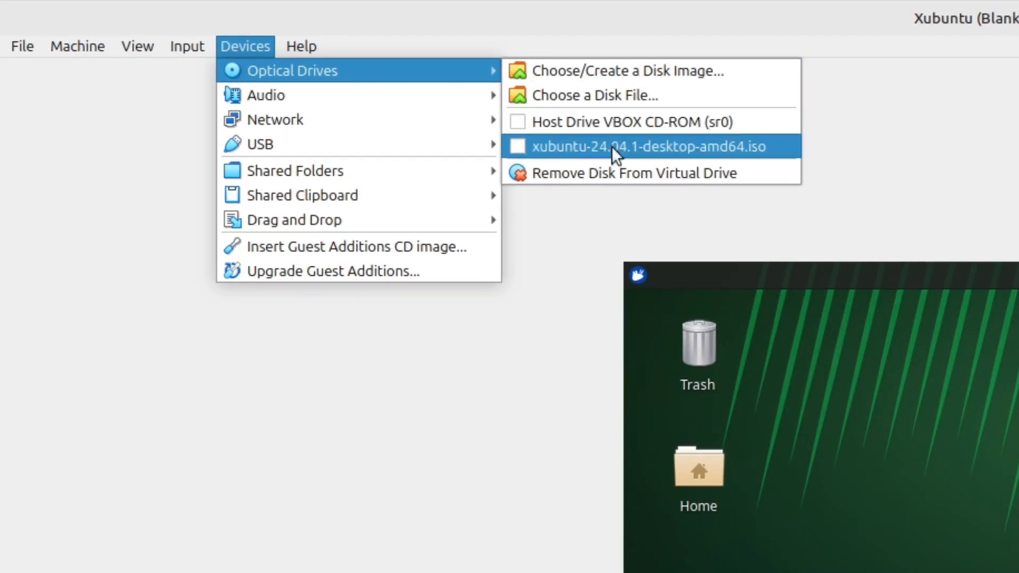
pyautogui.click(620, 172)
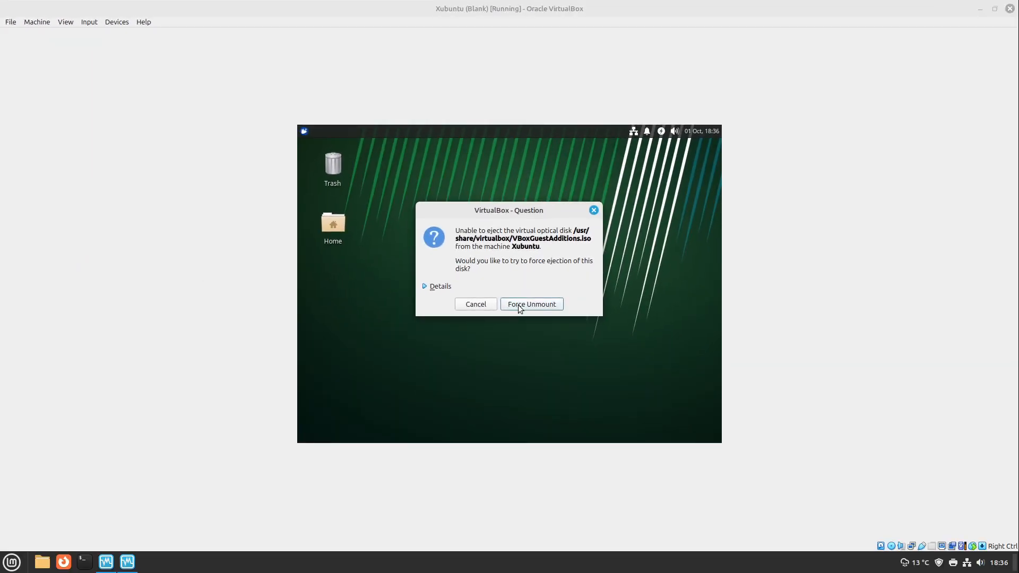
pyautogui.click(518, 308)
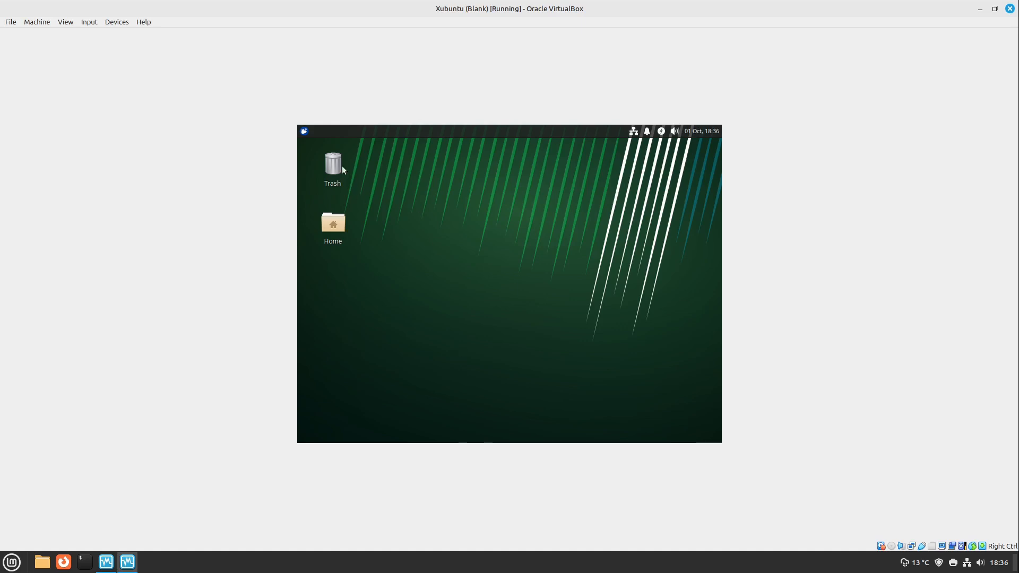
# Shut down the installed Xubuntu system and close the VirtualBox Manager
pyautogui.click(304, 132)
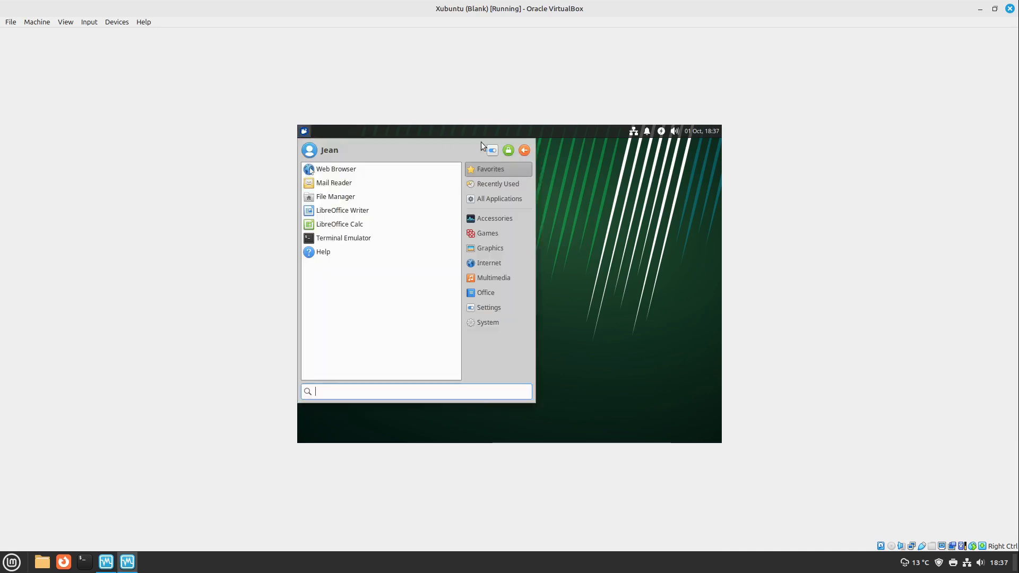
pyautogui.click(526, 149)
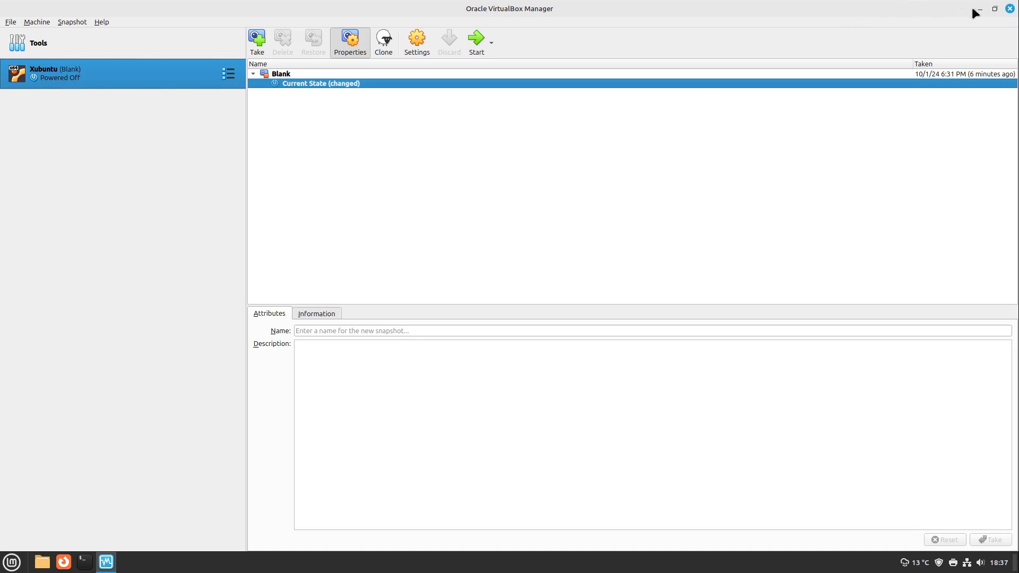
pyautogui.click(1009, 8)
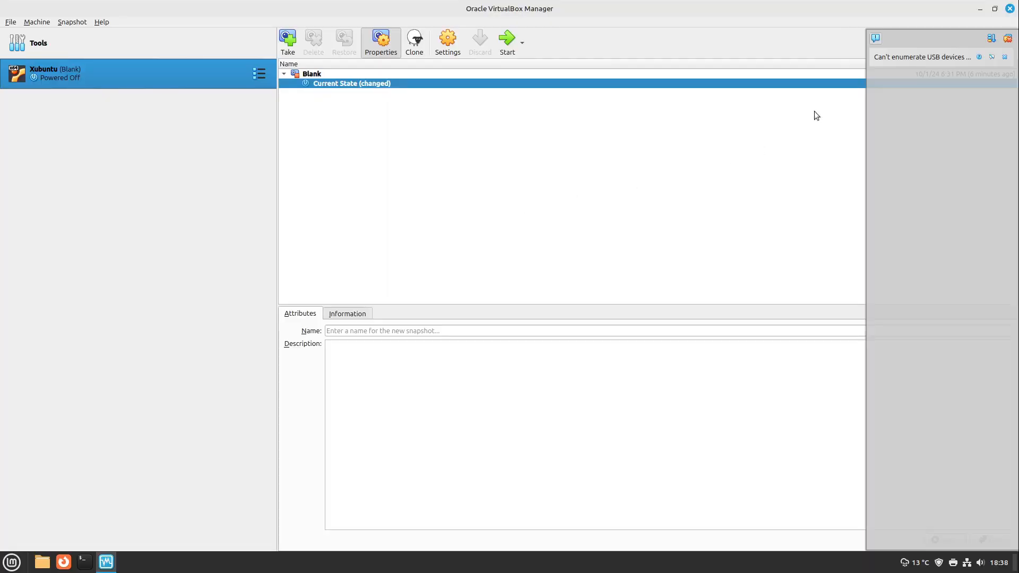
# Expand and dismiss the notification about enumerating USB devices, and close the VirtualBox Manager
pyautogui.click(893, 59)
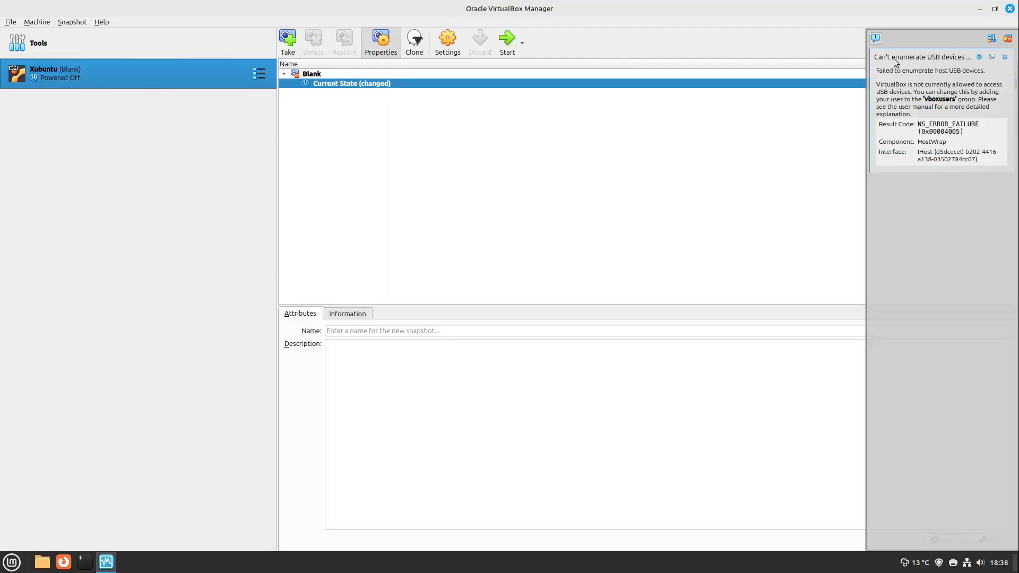
pyautogui.click(1007, 38)
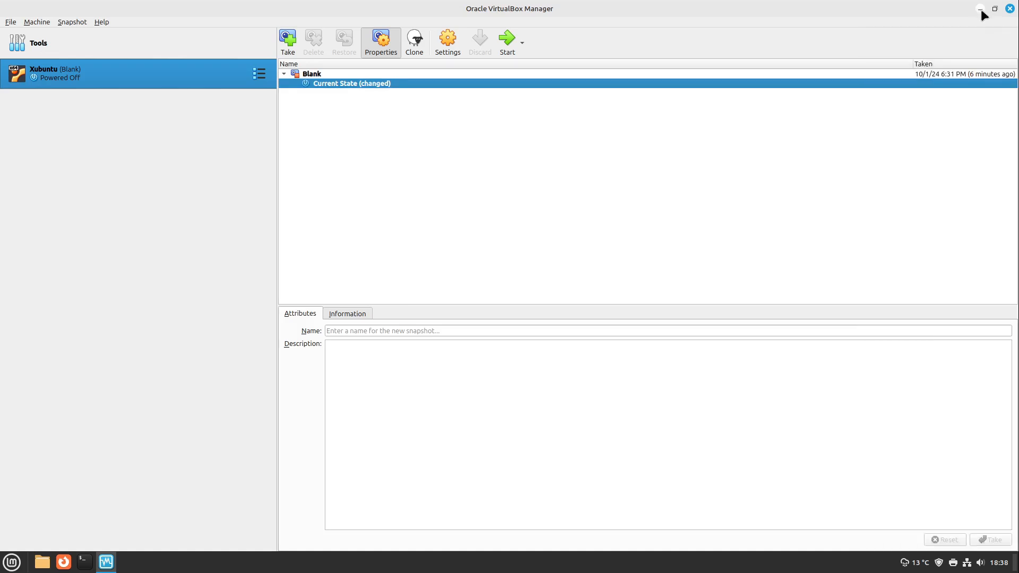
pyautogui.click(995, 8)
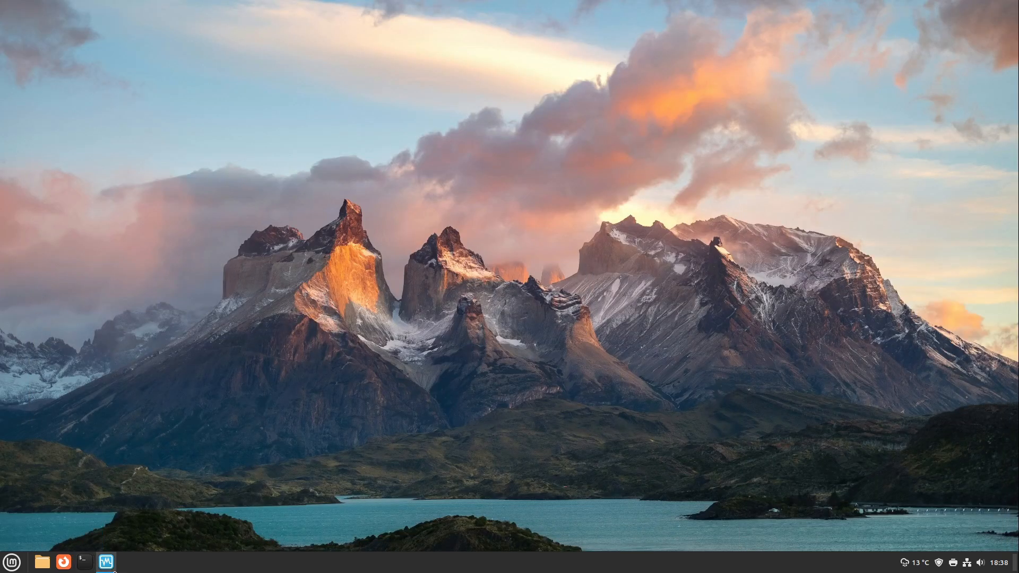
pyautogui.click(106, 562)
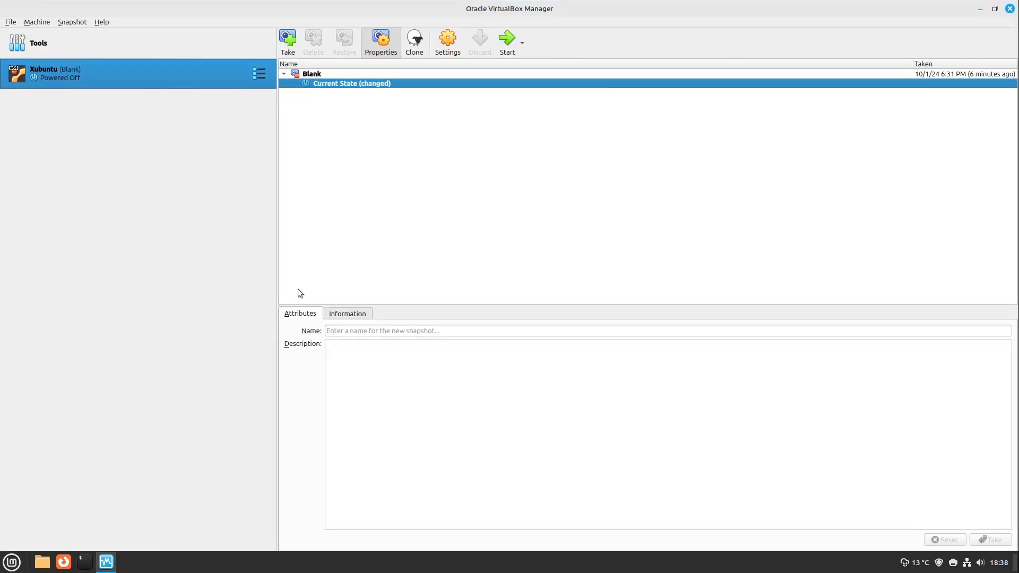
pyautogui.click(1009, 10)
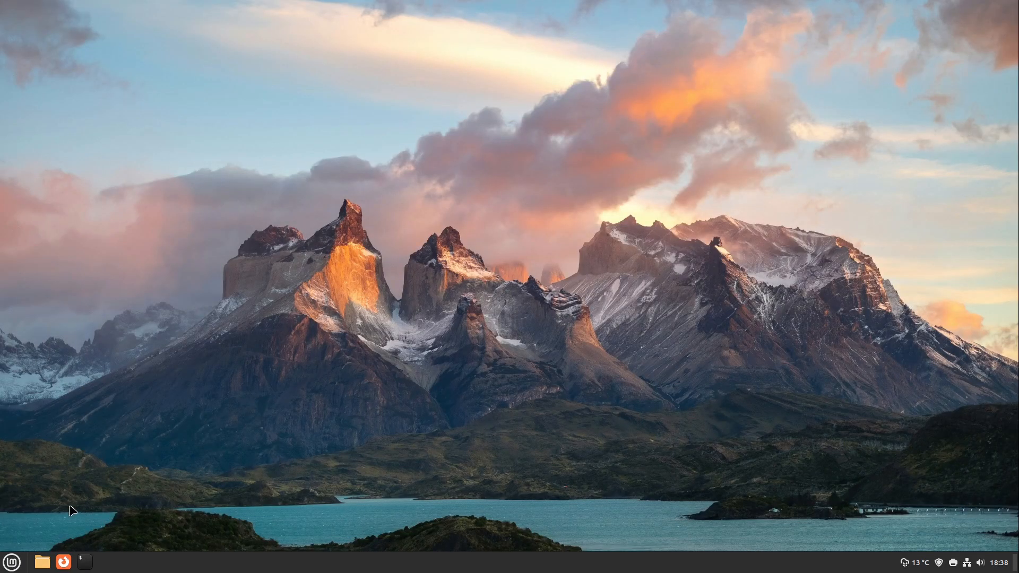
# Open the Users and Groups tool on the Linux Mint host and authenticate with the account password
pyautogui.click(19, 557)
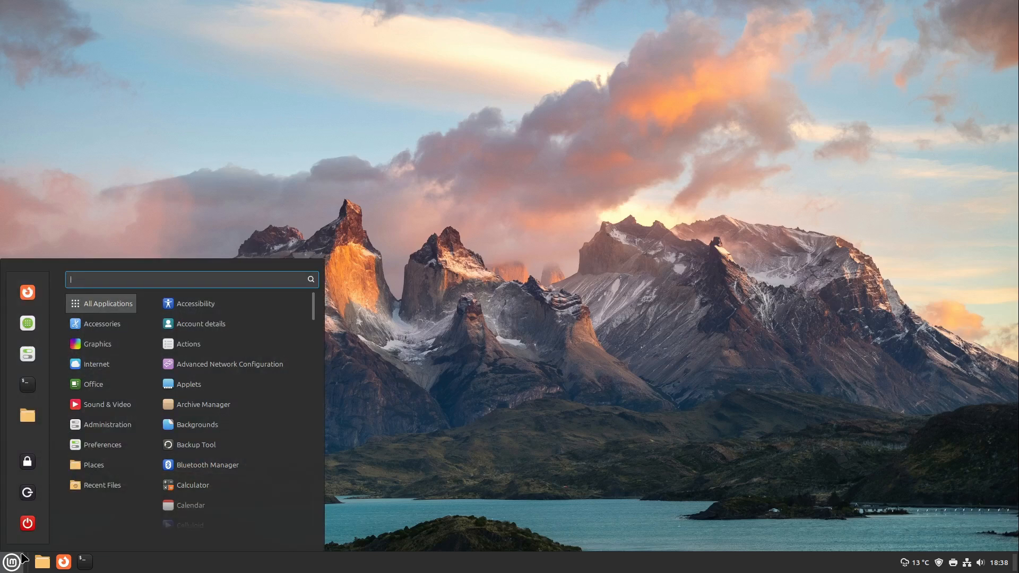
pyautogui.write('user')
pyautogui.press('Return')
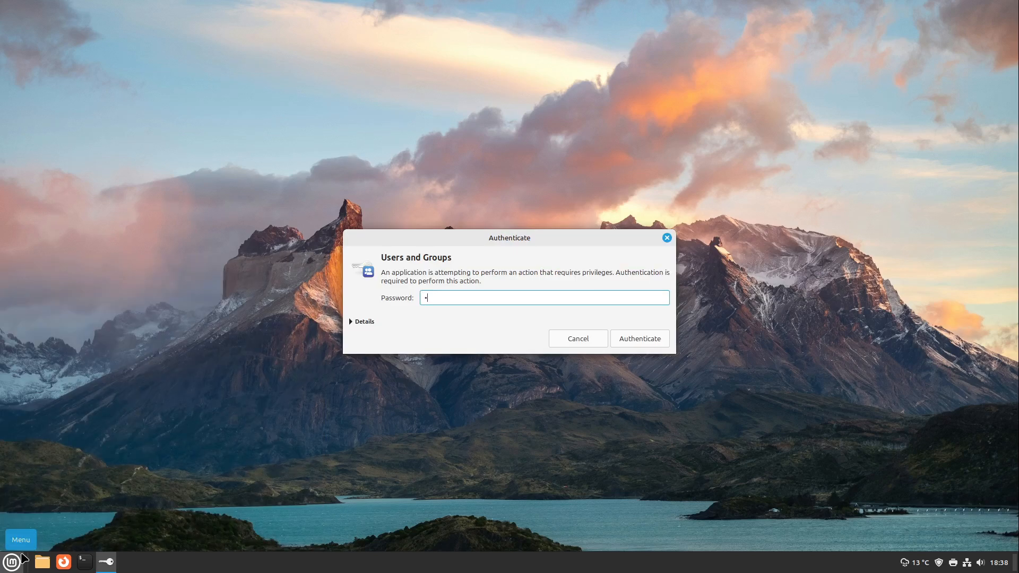
pyautogui.write('******')
pyautogui.press('Return')
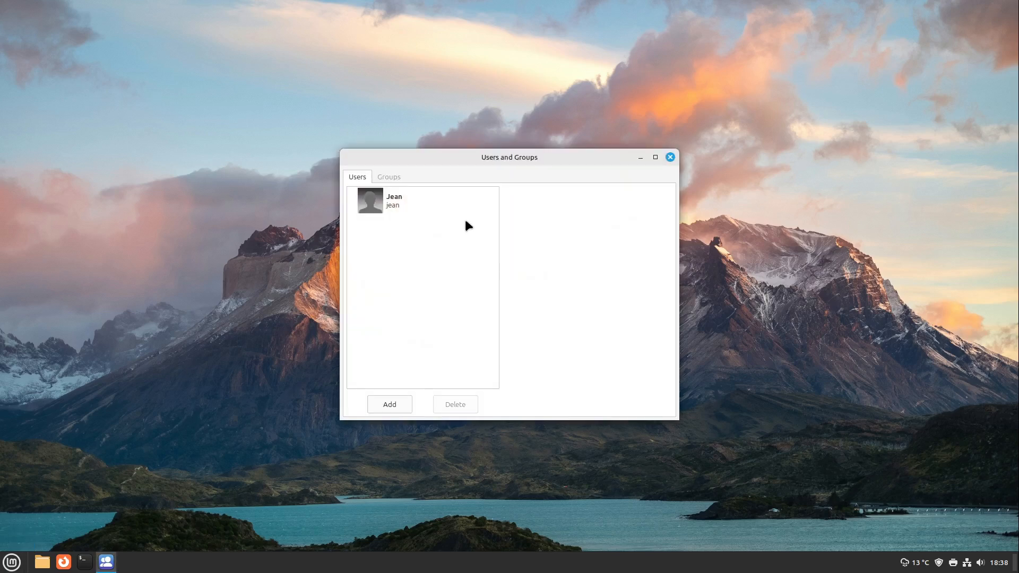
# Add the existing administrator account to the vboxusers group and close Users and Groups
pyautogui.click(377, 201)
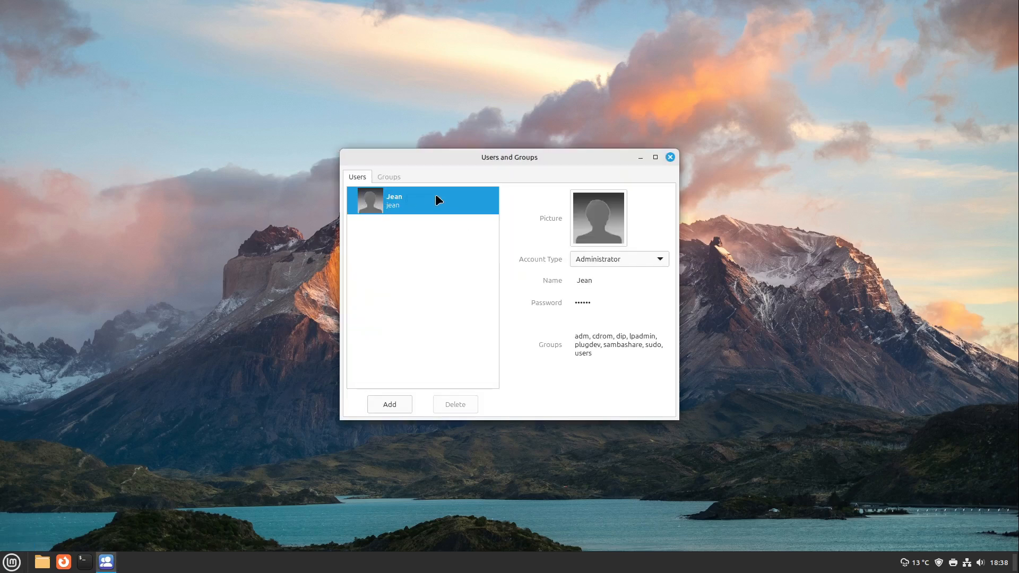
pyautogui.click(584, 351)
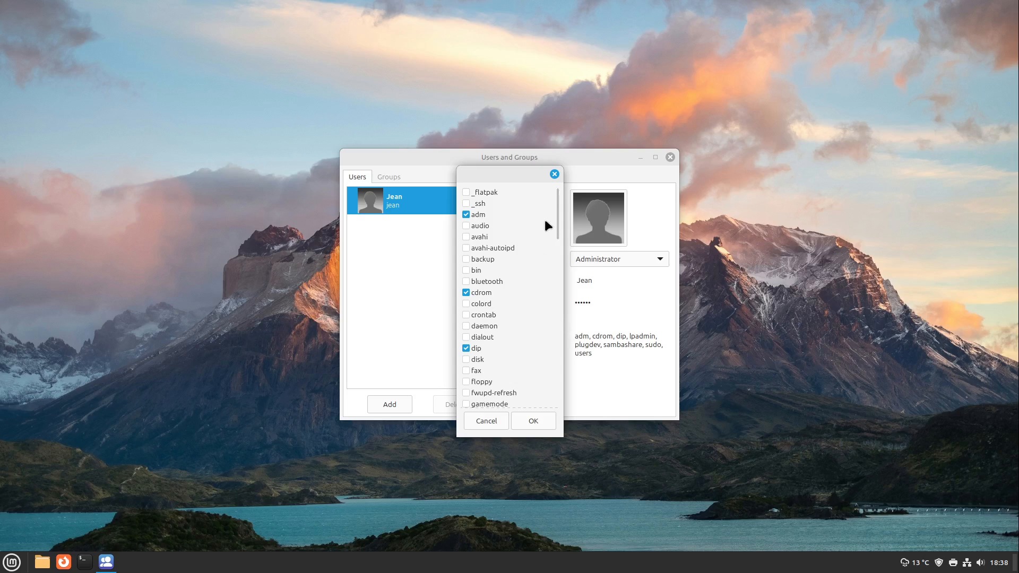
pyautogui.moveTo(553, 201); pyautogui.dragTo(556, 399)
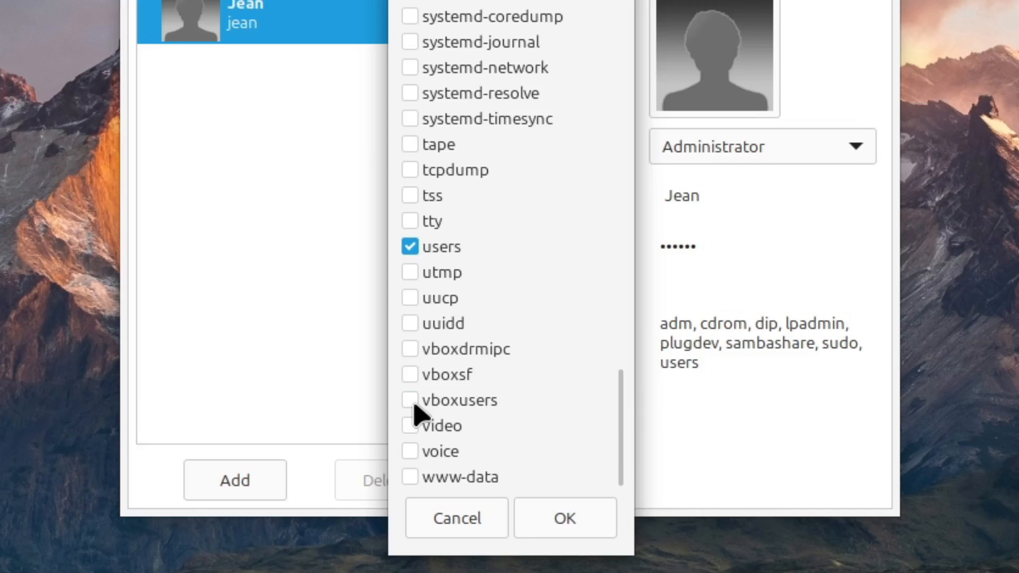
pyautogui.click(468, 370)
pyautogui.click(563, 515)
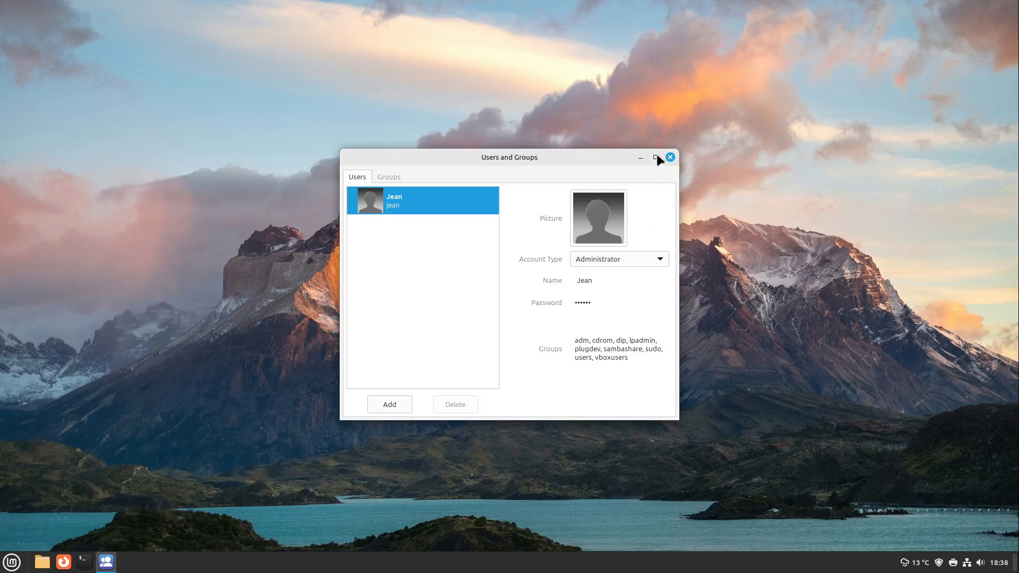
pyautogui.click(670, 157)
# Restart the Linux Mint system
pyautogui.click(12, 562)
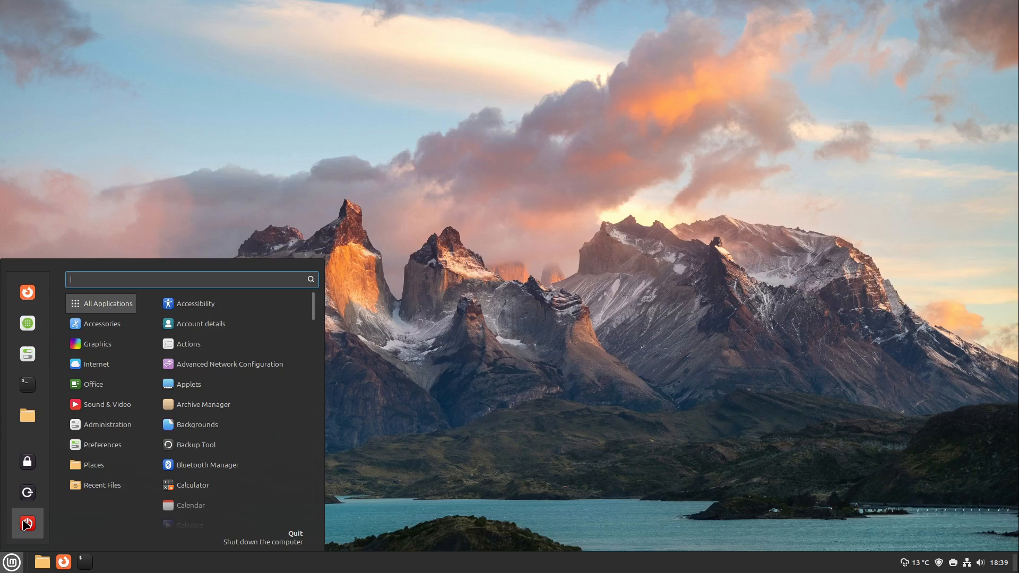
pyautogui.click(26, 524)
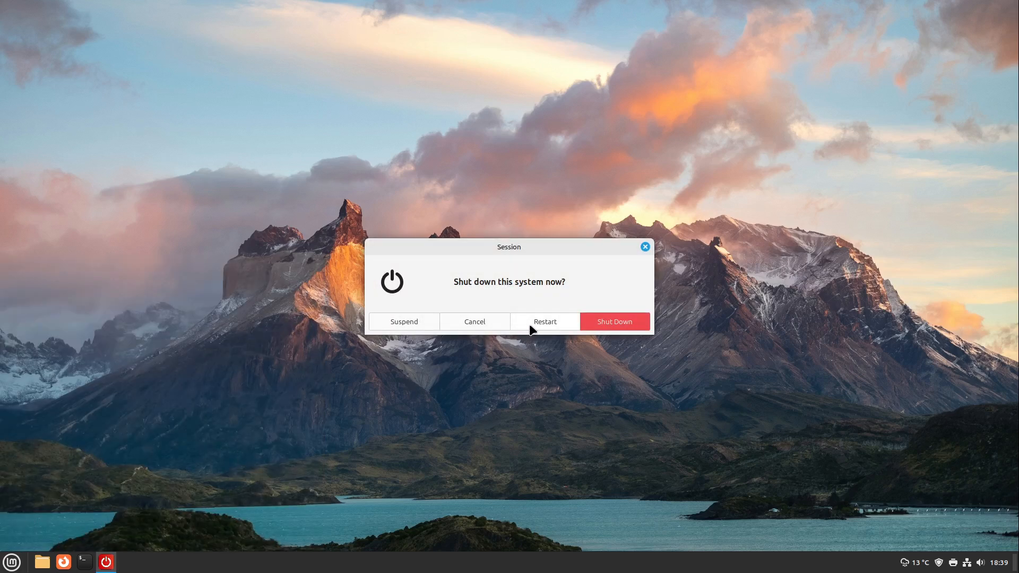
pyautogui.press('Escape')
# Search the installed applications for VirtualBox and open Oracle VirtualBox
pyautogui.click(12, 562)
pyautogui.write('v')
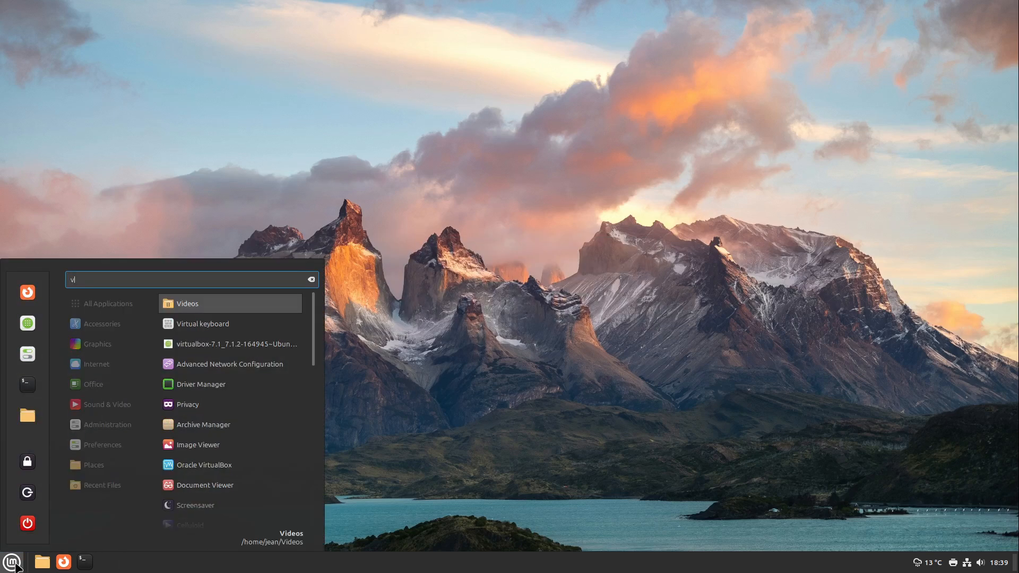
pyautogui.write('ir')
pyautogui.press('Down')
pyautogui.press('Down')
pyautogui.press('Return')
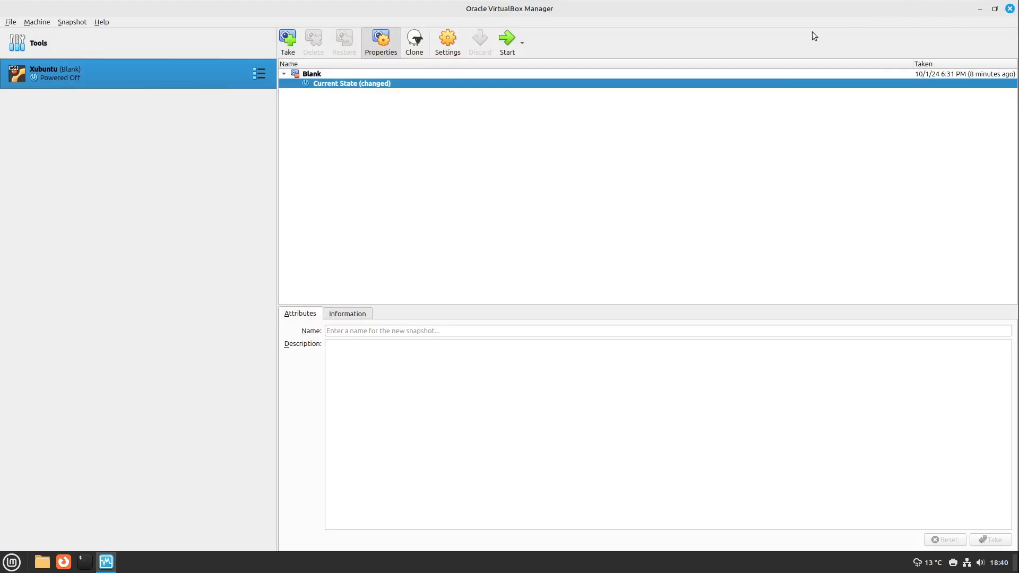
# Start the Xubuntu virtual machine, and restore and re-maximize its window so the guest desktop fills it
pyautogui.click(506, 43)
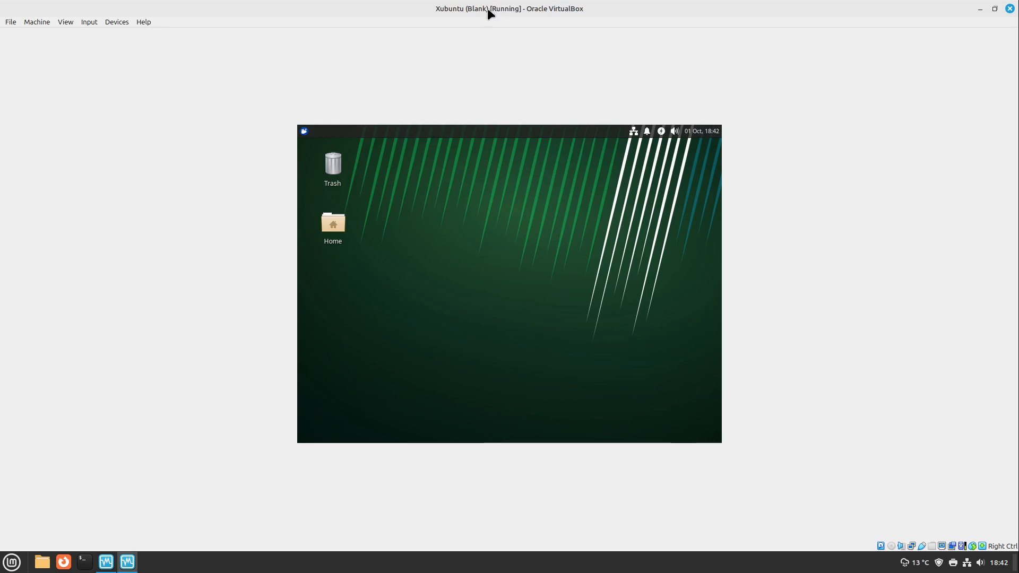
pyautogui.moveTo(498, 10); pyautogui.dragTo(510, 78)
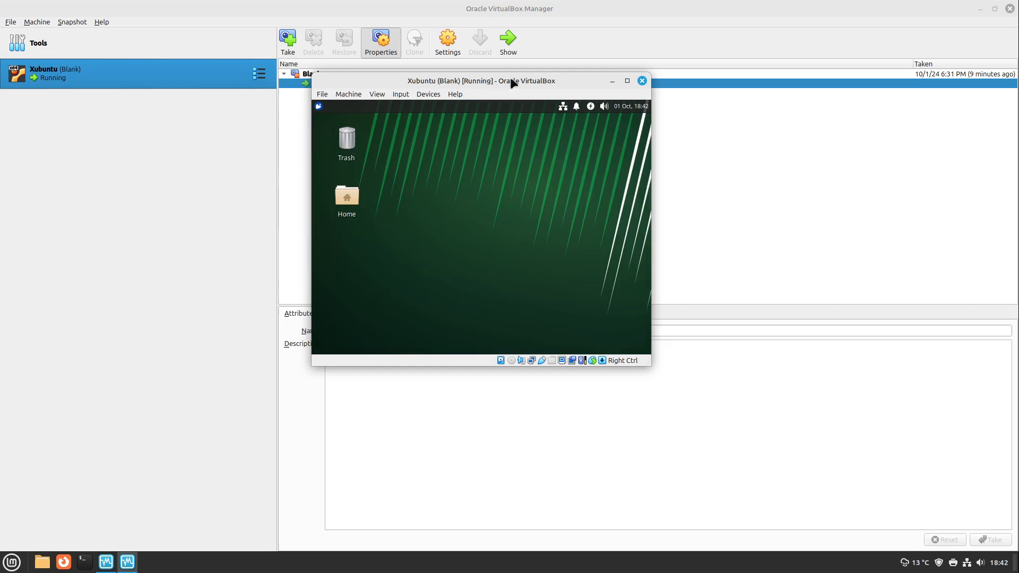
pyautogui.click(627, 81)
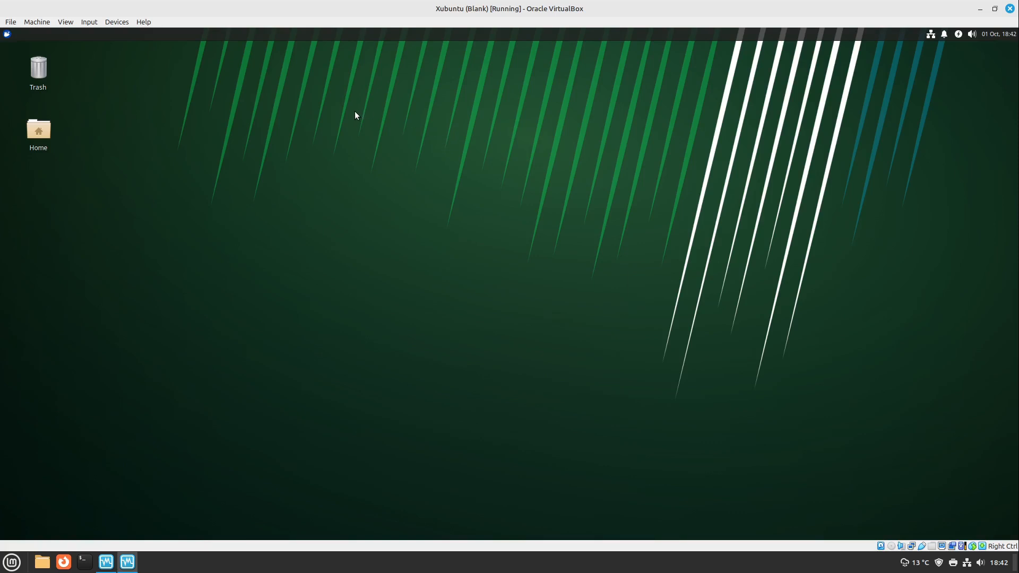
# Check which USB devices can be attached to the running Xubuntu virtual machine
pyautogui.click(113, 22)
pyautogui.moveTo(128, 72)
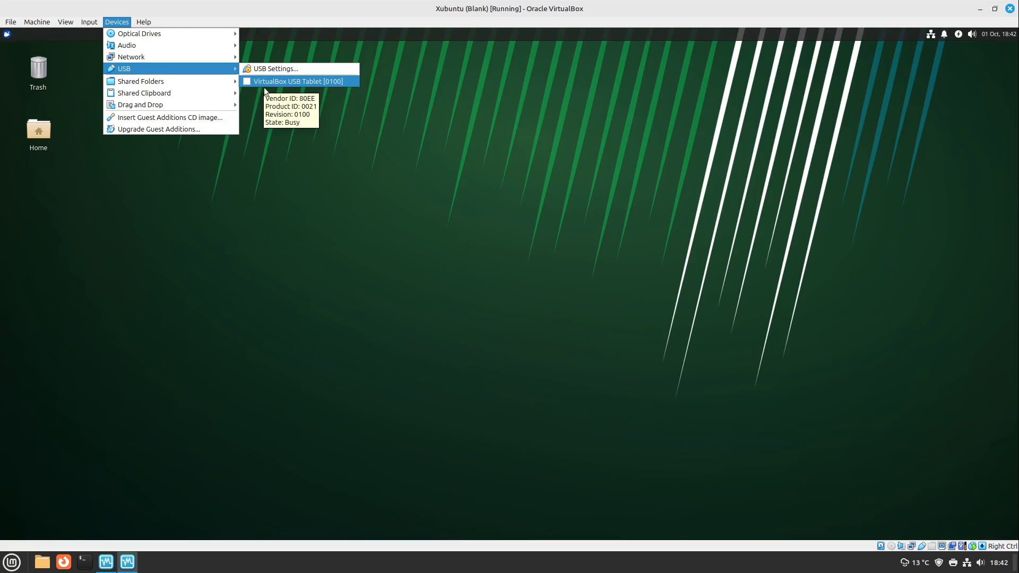
pyautogui.click(463, 3)
# Restore the Xubuntu virtual machine window to its smaller size and minimize the VirtualBox Manager
pyautogui.moveTo(463, 4); pyautogui.dragTo(459, 43)
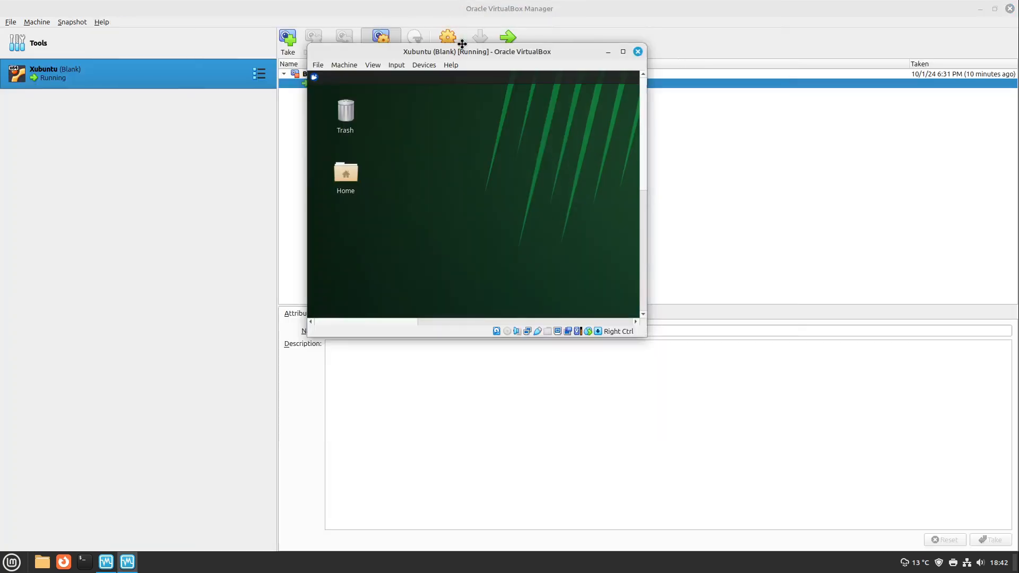
pyautogui.click(641, 5)
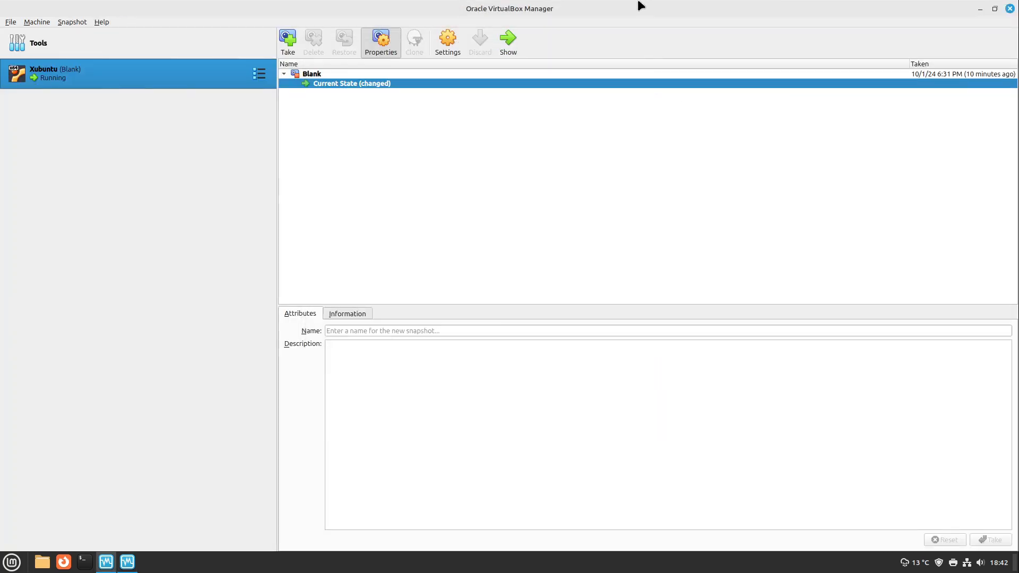
pyautogui.click(981, 8)
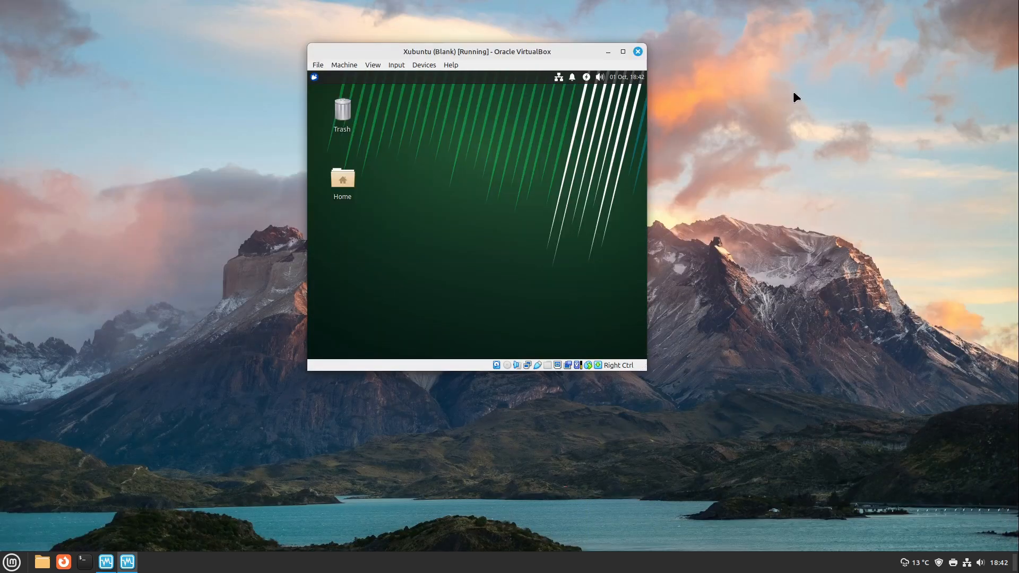
# Take the outer Linux Mint 22 virtual machine out of full-screen mode and view its list of attachable USB devices
pyautogui.press('Control_R+f')
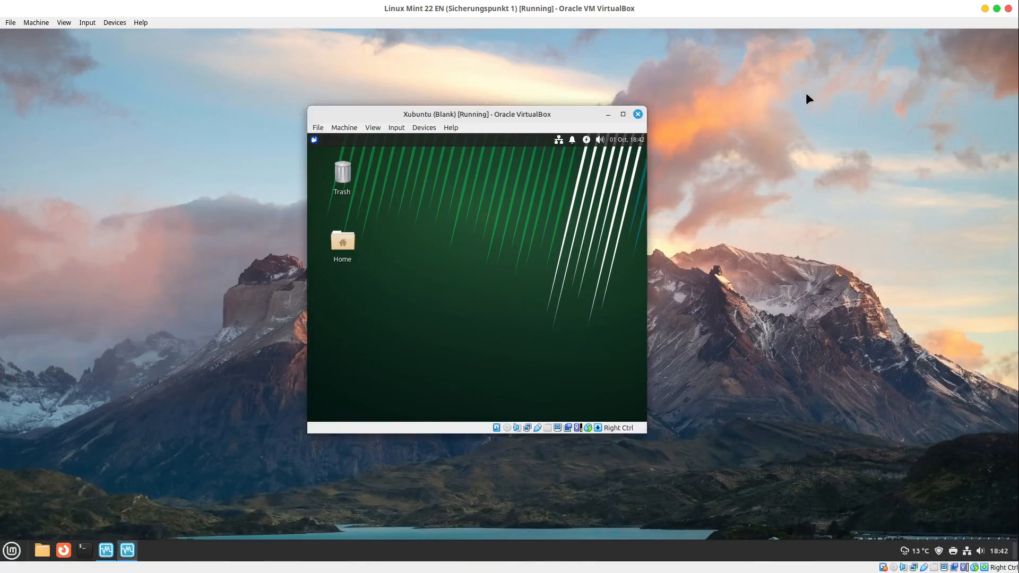
pyautogui.click(114, 23)
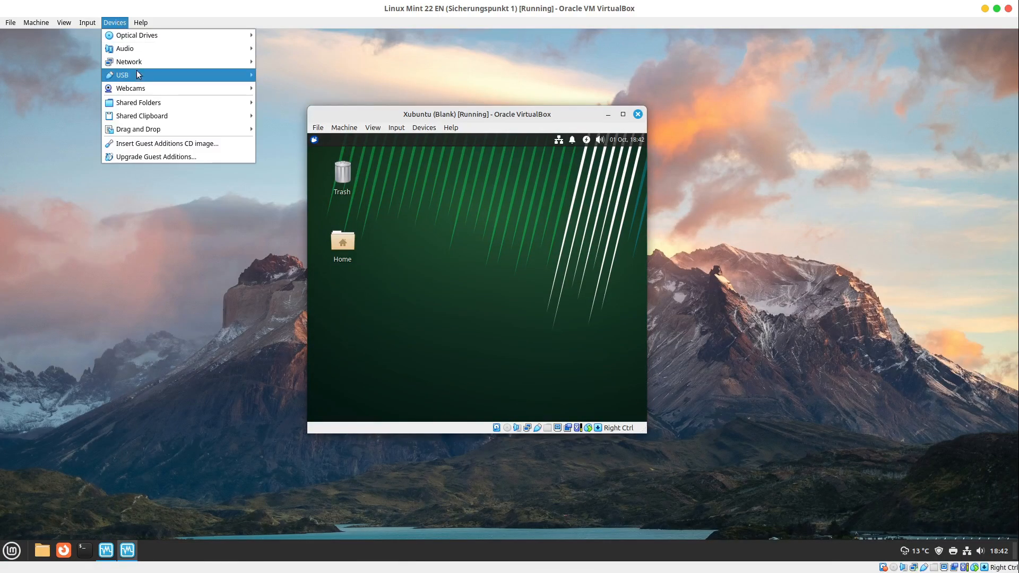
pyautogui.moveTo(225, 81)
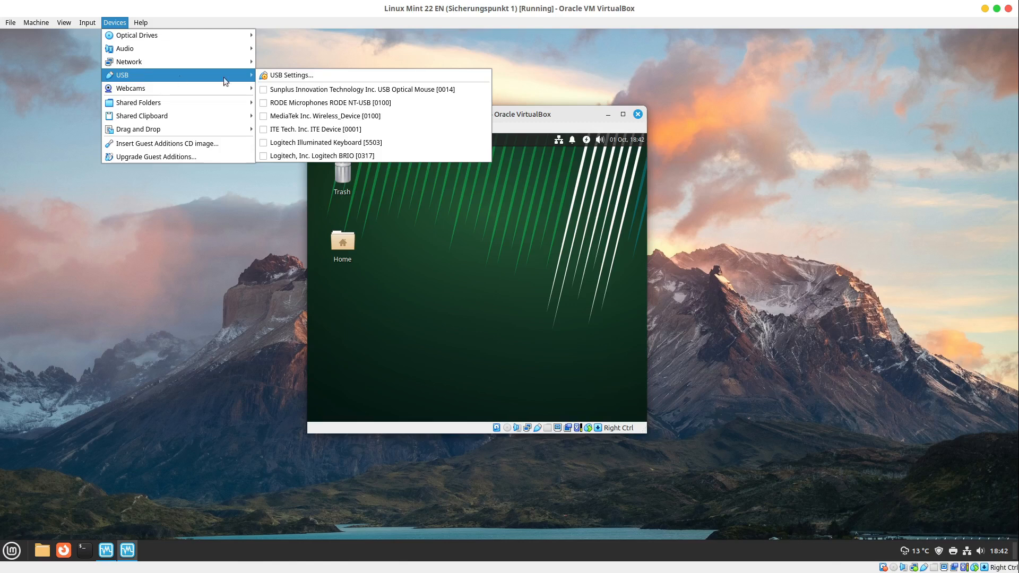
pyautogui.click(208, 262)
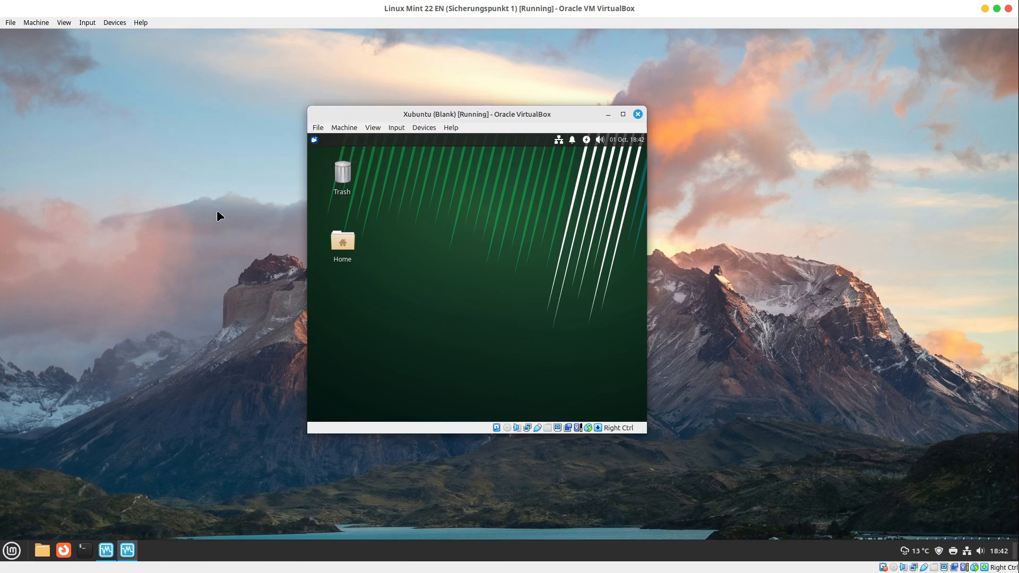
pyautogui.click(114, 22)
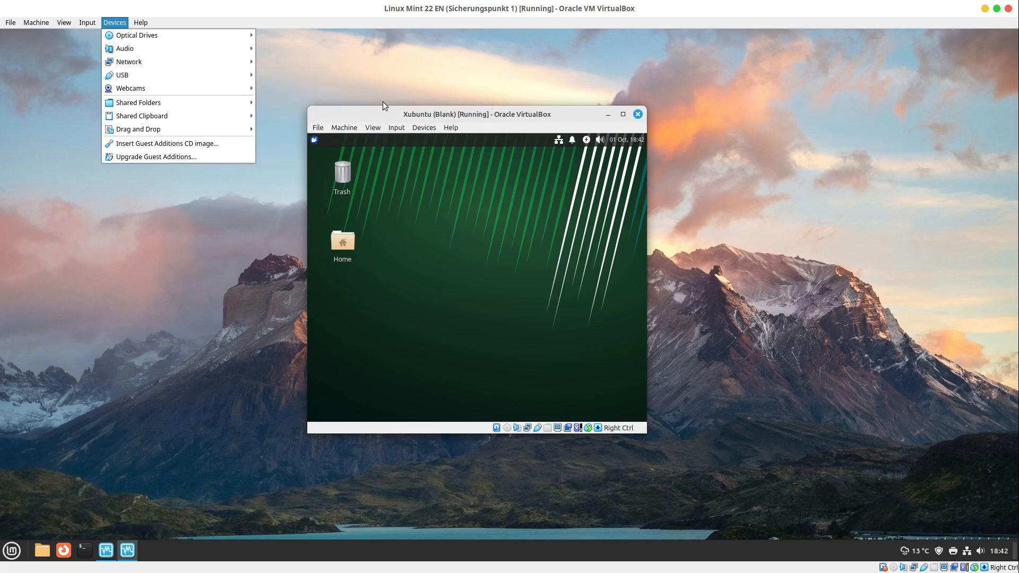
pyautogui.click(532, 113)
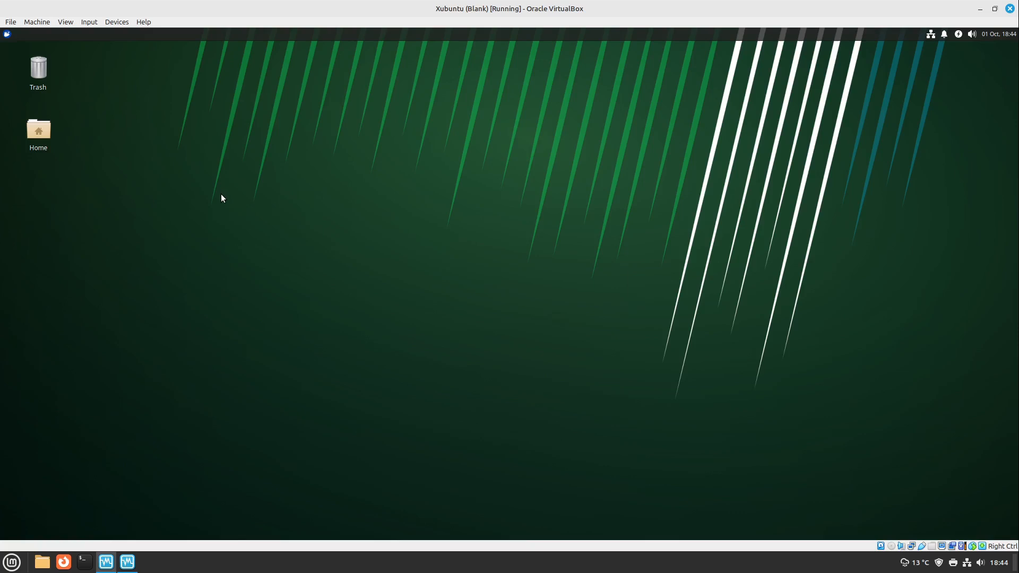
# Set the shared clipboard of the Xubuntu virtual machine to Bidirectional
pyautogui.click(122, 22)
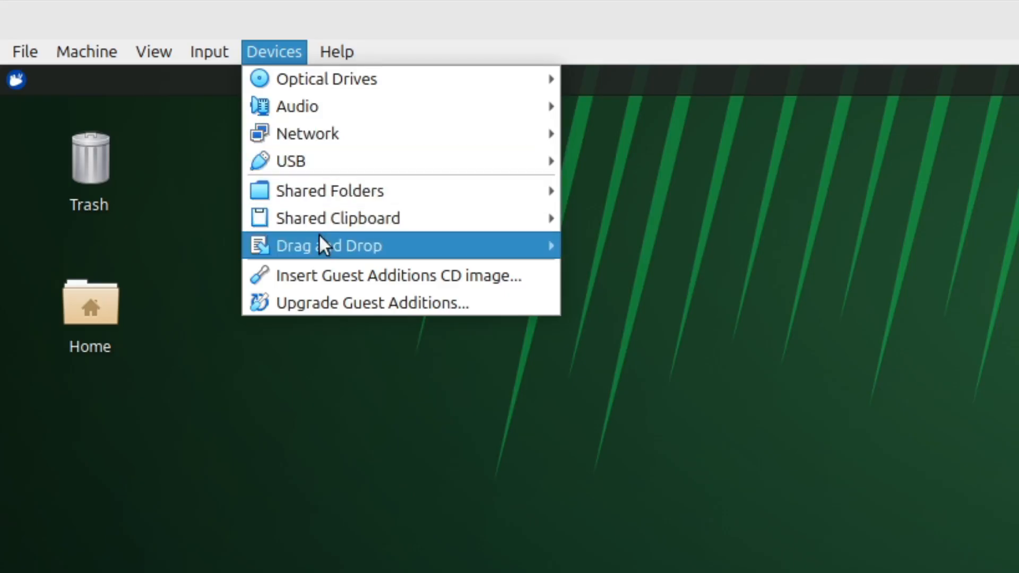
pyautogui.moveTo(332, 218)
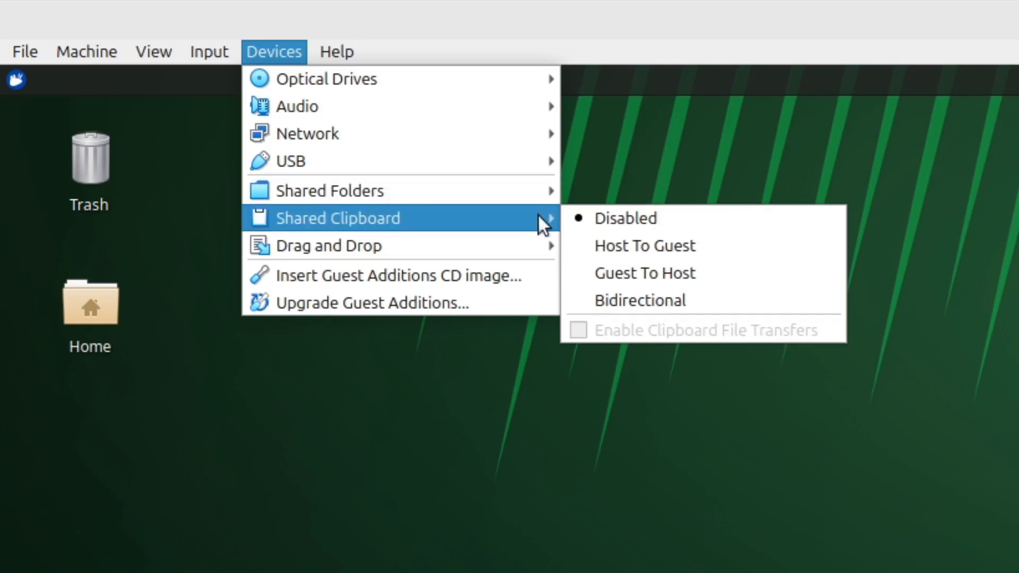
pyautogui.click(718, 299)
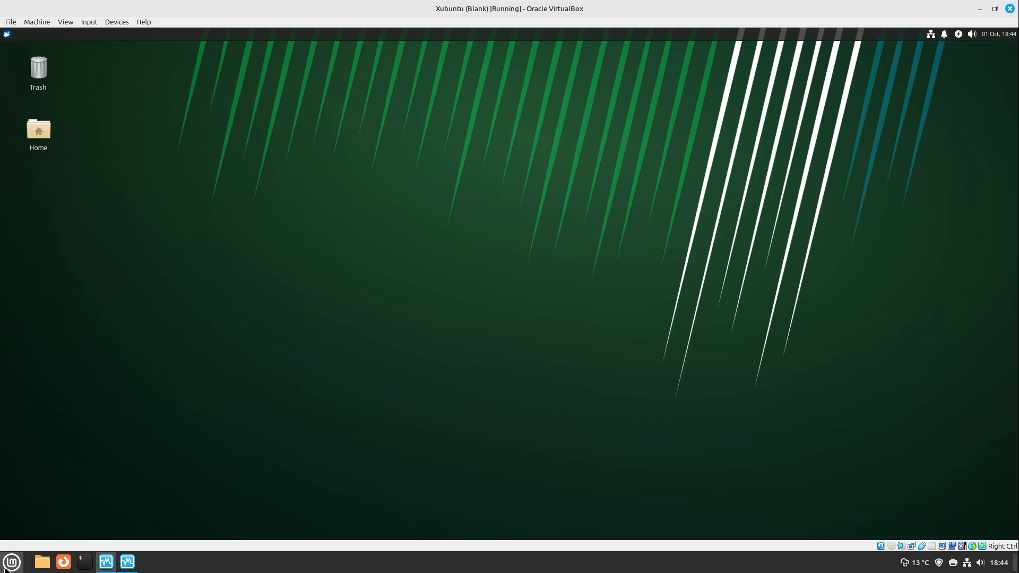
pyautogui.moveTo(170, 234); pyautogui.dragTo(393, 304)
# In the Xubuntu machine's shared folder settings, start adding a share and browse the host for its folder path
pyautogui.click(117, 22)
pyautogui.moveTo(144, 94)
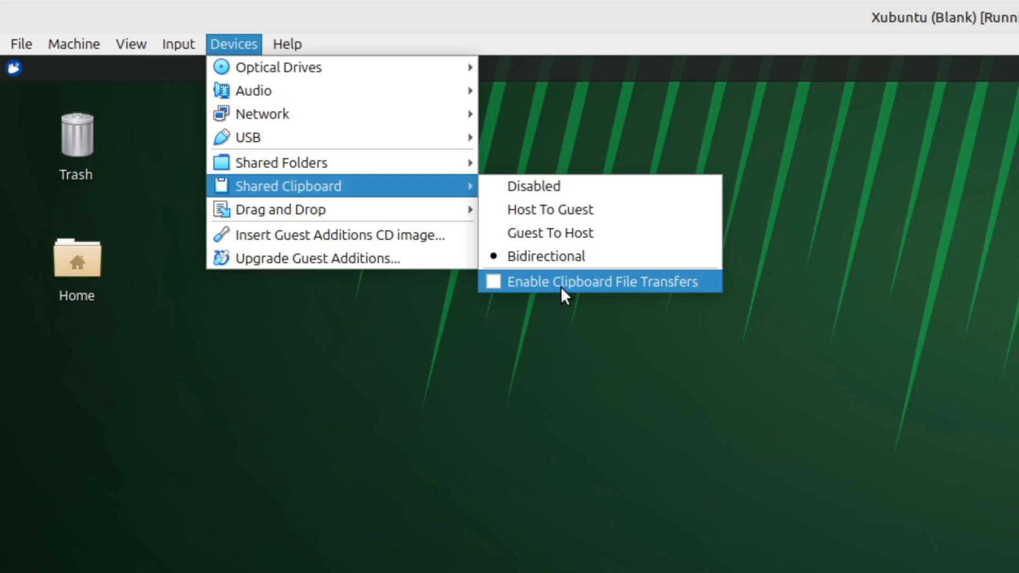
pyautogui.moveTo(368, 170)
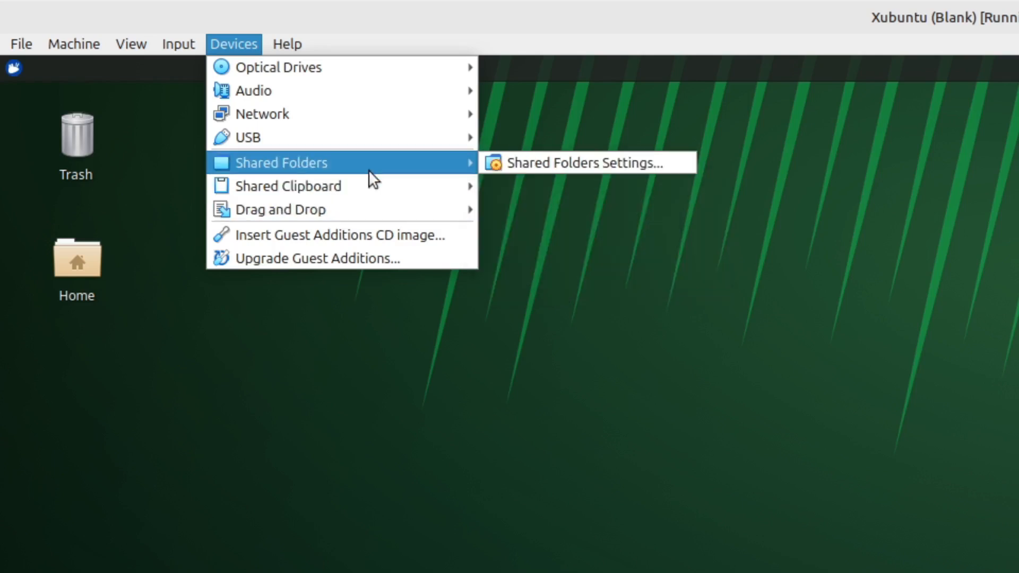
pyautogui.click(515, 164)
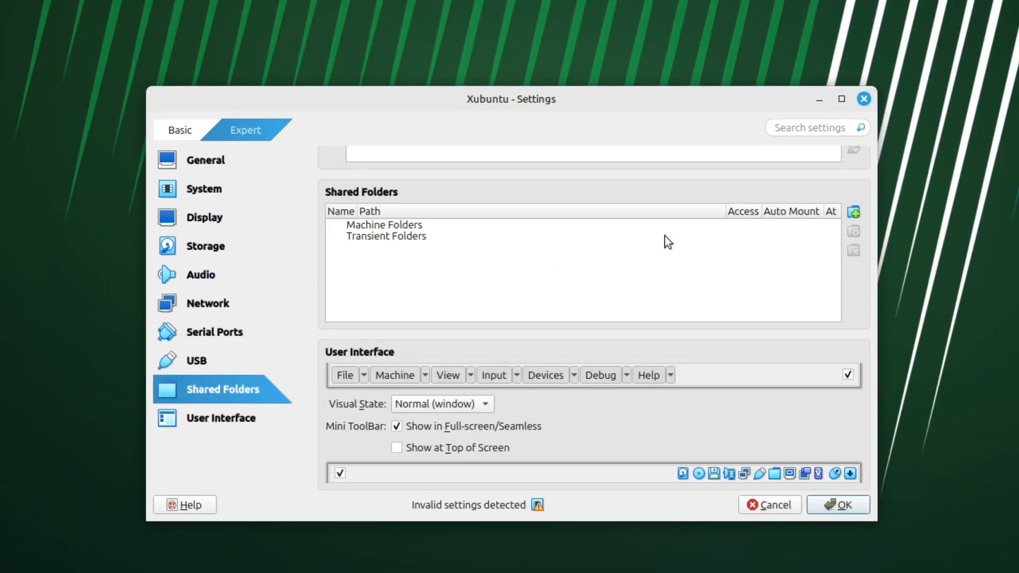
pyautogui.click(854, 211)
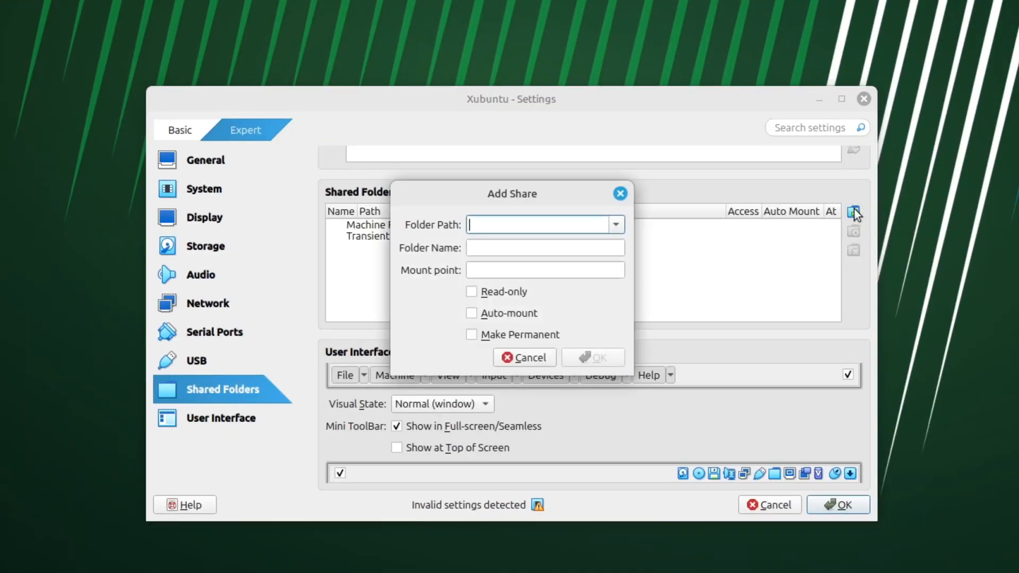
pyautogui.click(613, 226)
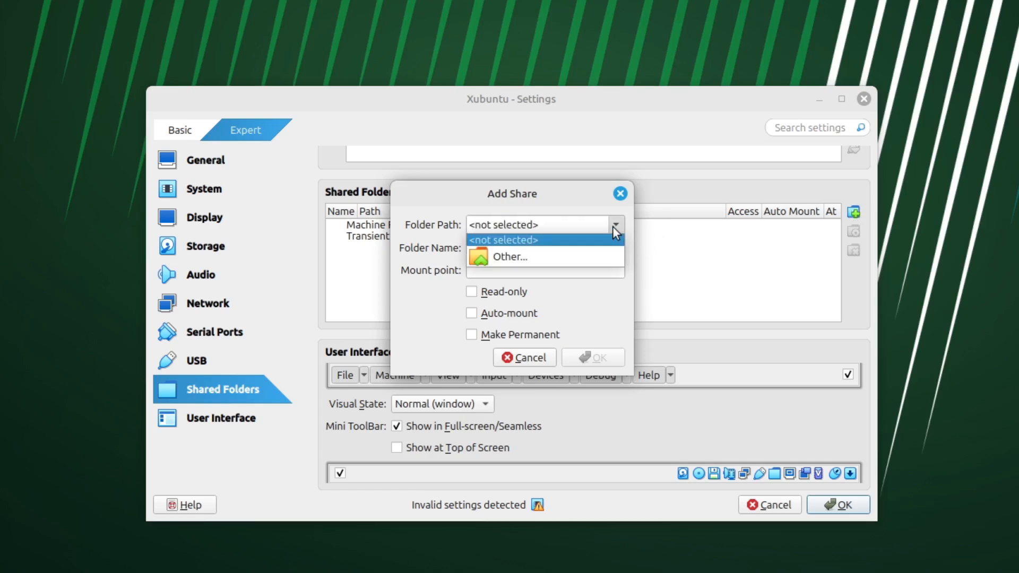
pyautogui.click(517, 252)
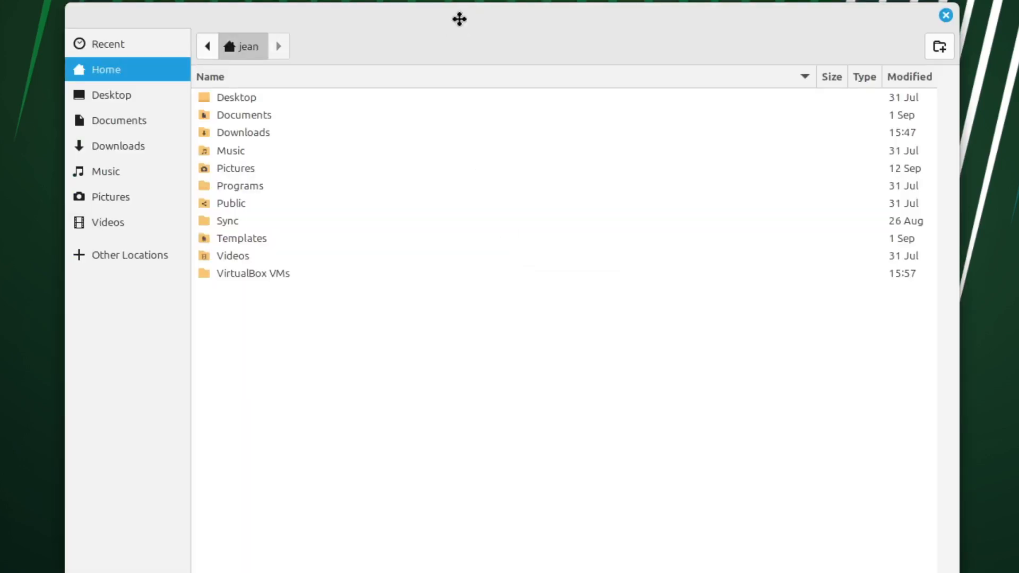
# Create a folder named VM in the host's home directory and choose it as the share's folder path
pyautogui.moveTo(459, 19); pyautogui.dragTo(468, 0)
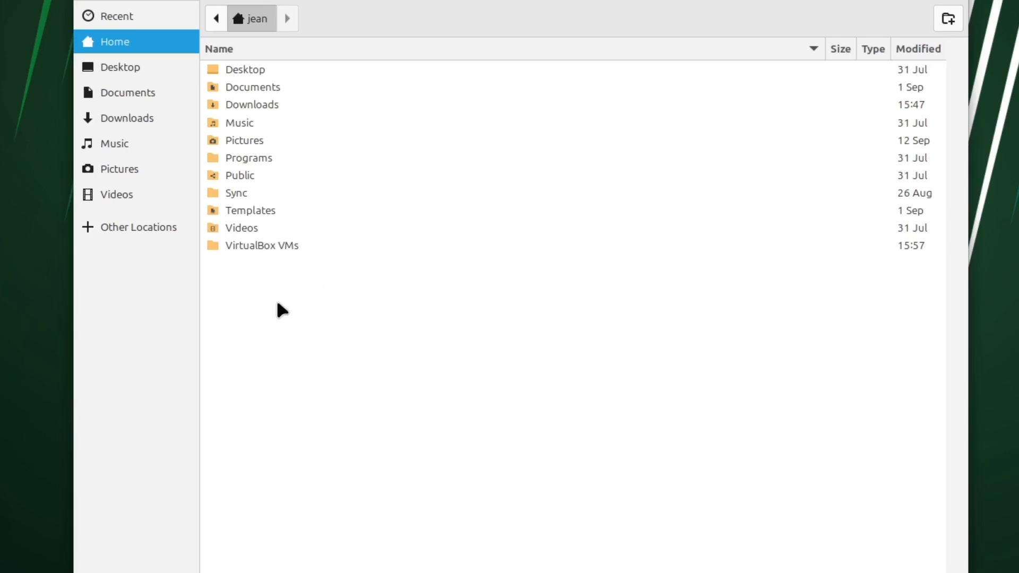
pyautogui.click(949, 18)
pyautogui.write('Vm')
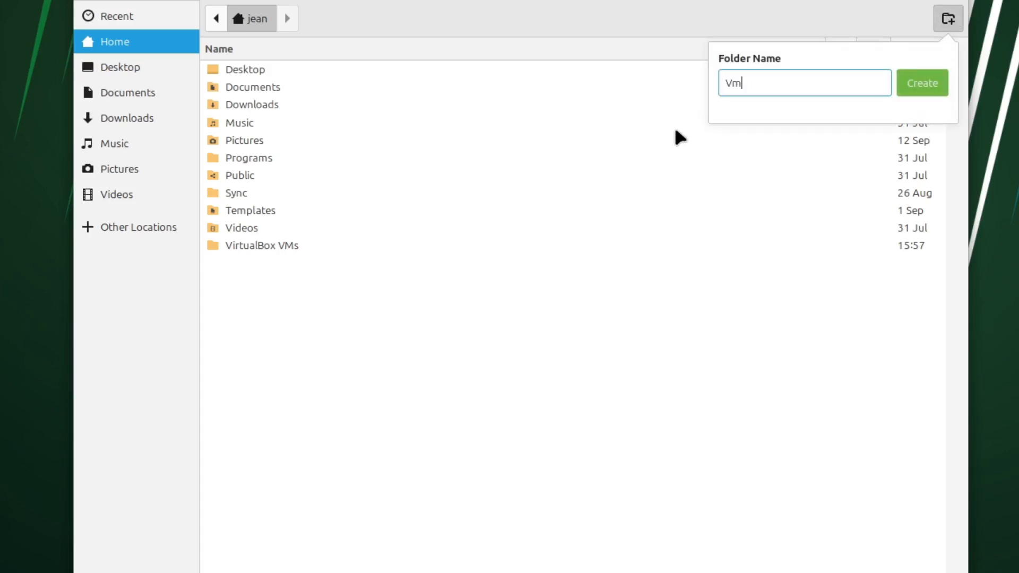
pyautogui.press('BackSpace')
pyautogui.write('M')
pyautogui.press('Return')
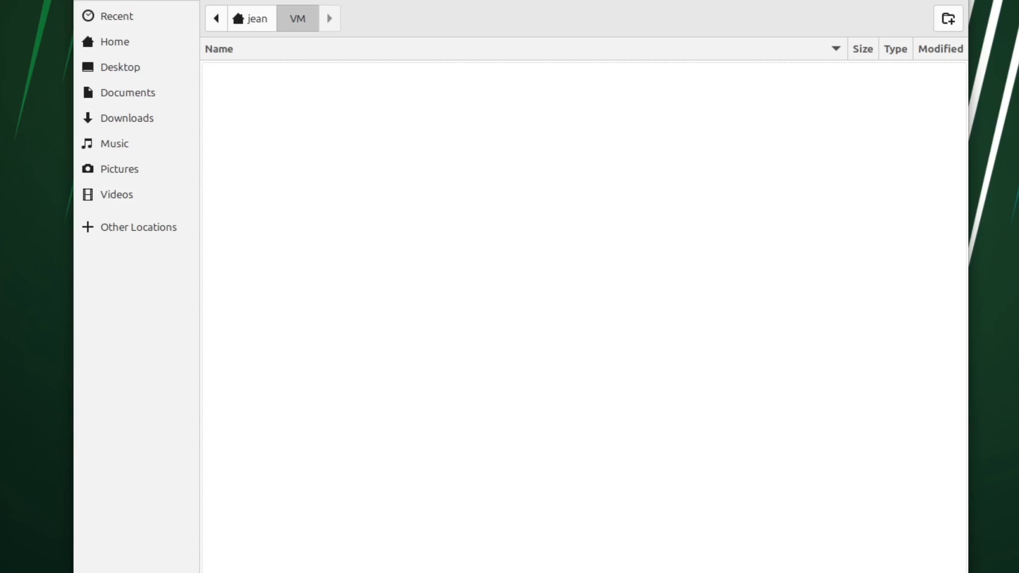
pyautogui.press('Return')
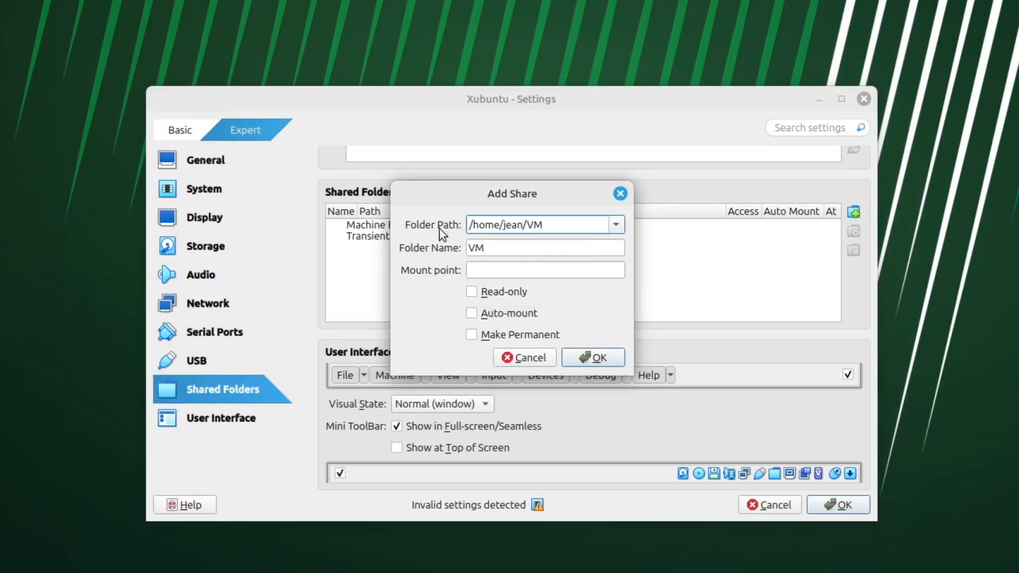
# Enable Auto-mount and Make Permanent for the VM share, and save the share and the machine settings
pyautogui.click(472, 314)
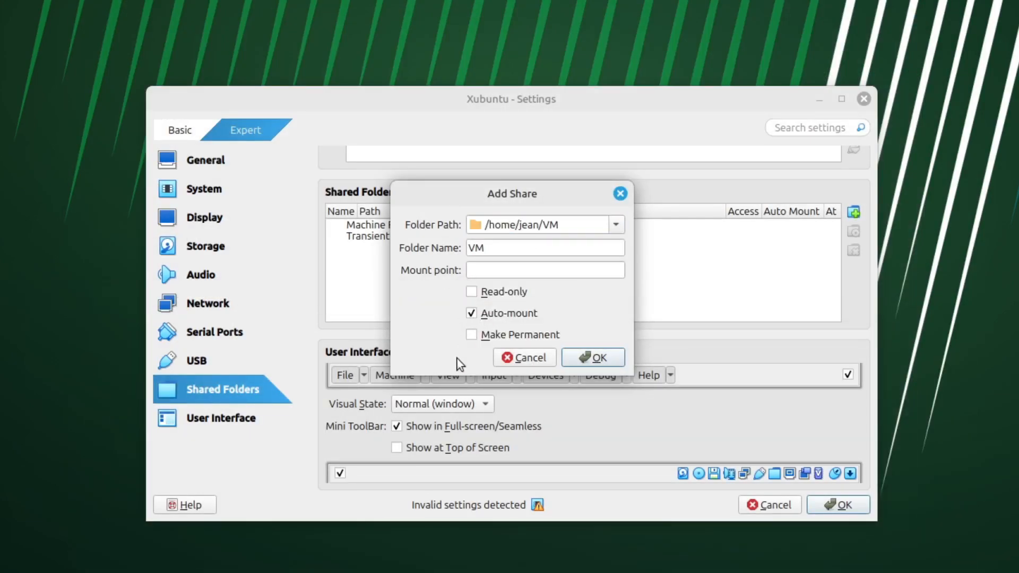
pyautogui.click(471, 336)
pyautogui.click(593, 357)
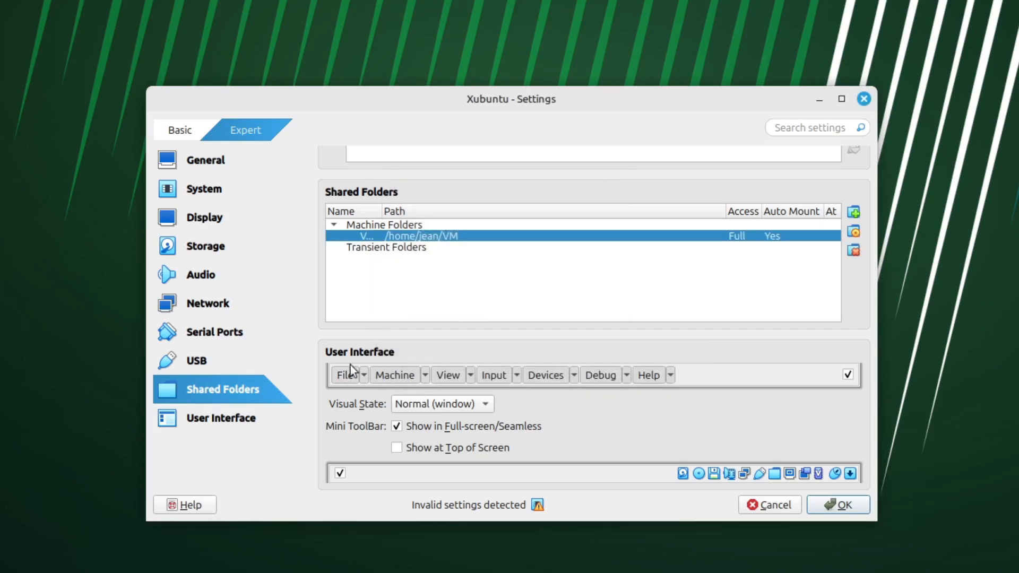
pyautogui.click(838, 504)
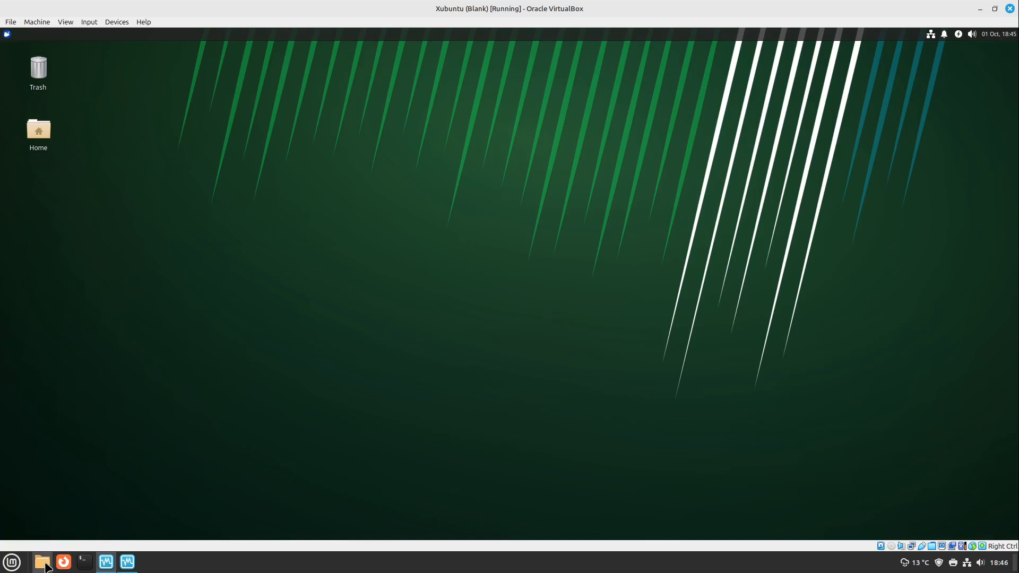
# Using the host's Files application, create an empty document named SubscribeToLinuxOrt! inside the VM folder in the home directory
pyautogui.click(43, 564)
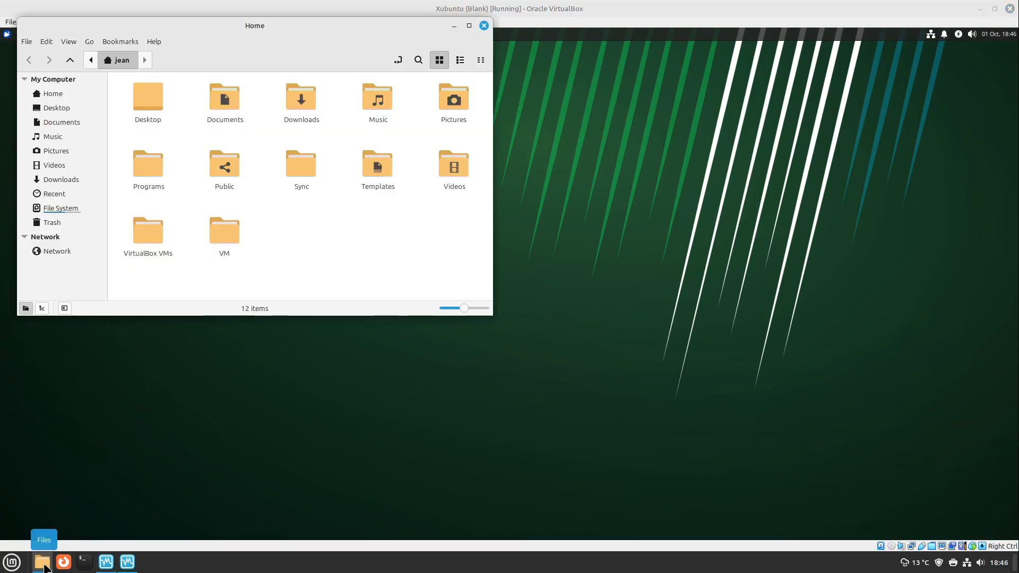
pyautogui.doubleClick(250, 29)
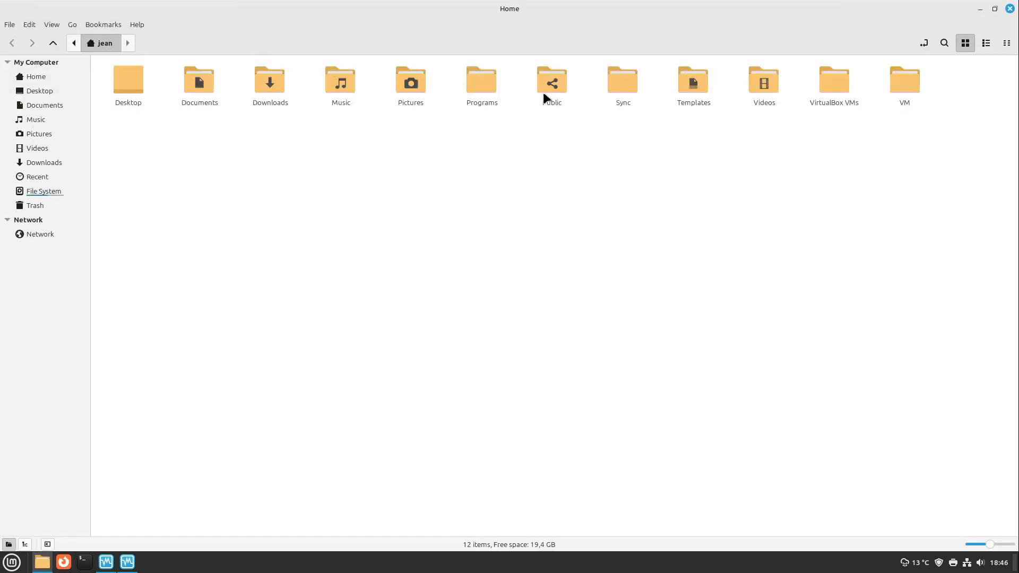
pyautogui.doubleClick(909, 84)
pyautogui.rightClick(223, 91)
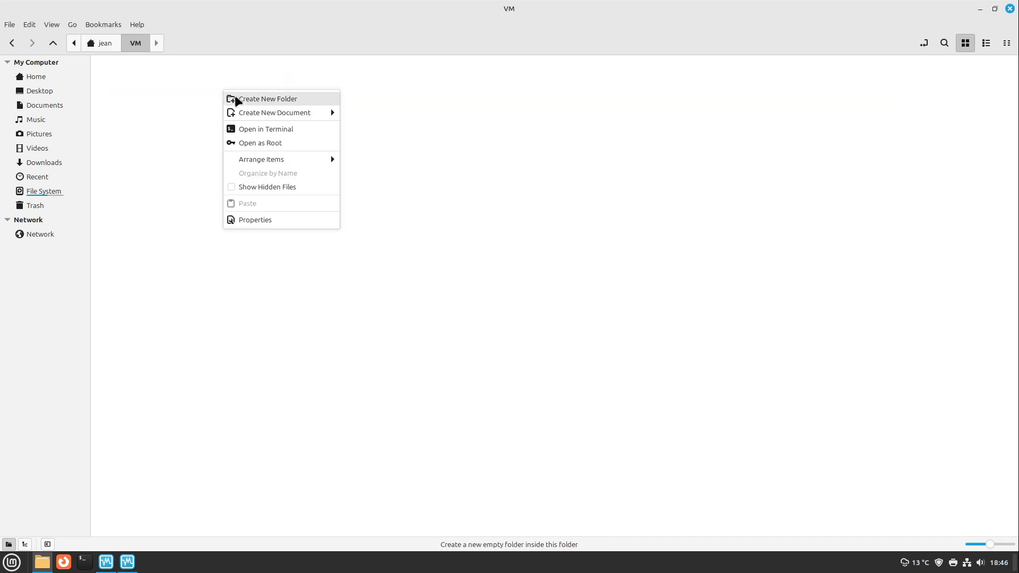
pyautogui.moveTo(245, 113)
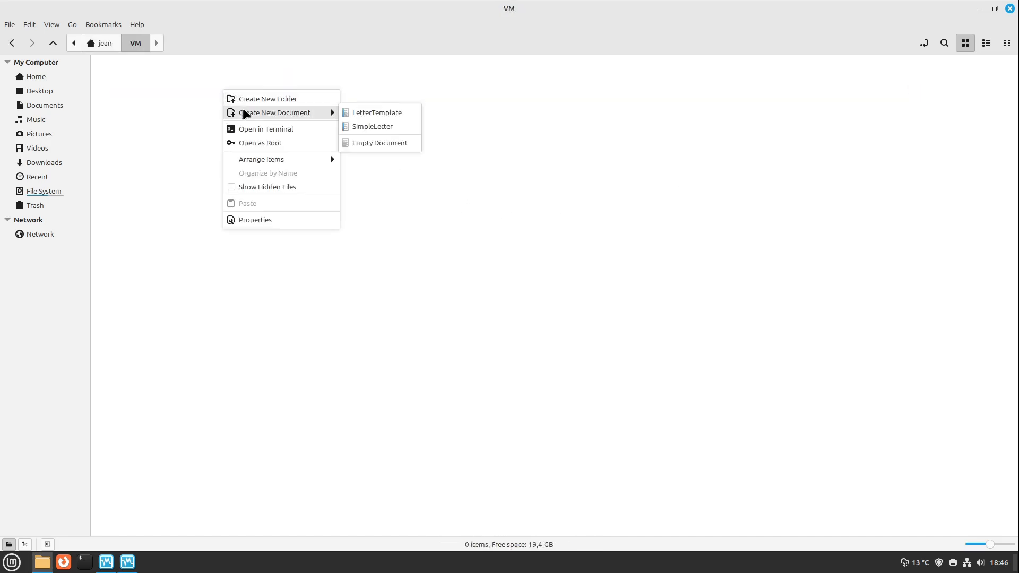
pyautogui.click(397, 146)
pyautogui.write('SubscribeToLinuxOrt!')
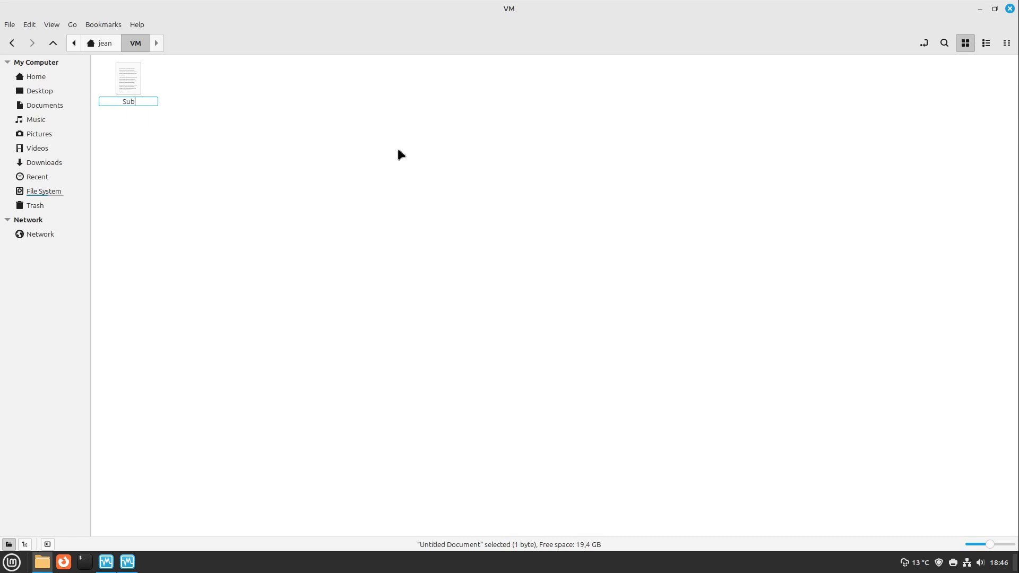
pyautogui.press('Return')
pyautogui.click(306, 212)
# Switch back to the Xubuntu guest and try to open the sf_VM shared folder in its file manager
pyautogui.hotkey('alt', 'Tab')
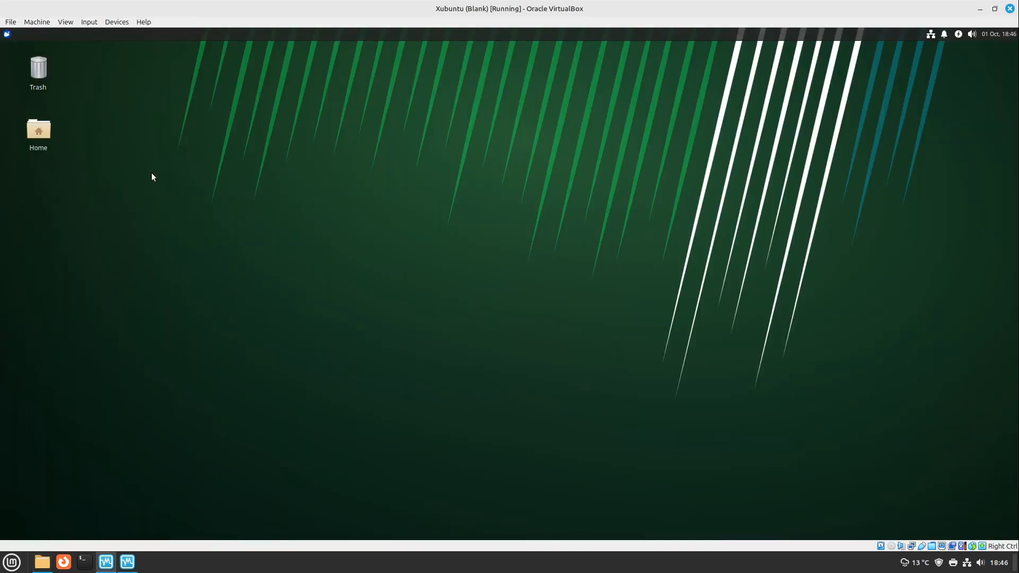
pyautogui.doubleClick(37, 131)
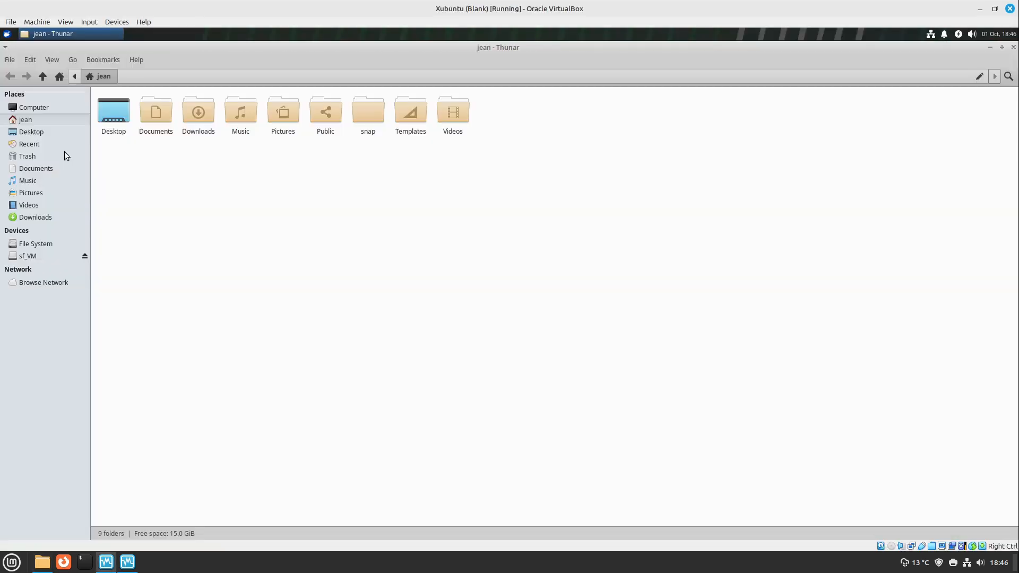
pyautogui.click(28, 260)
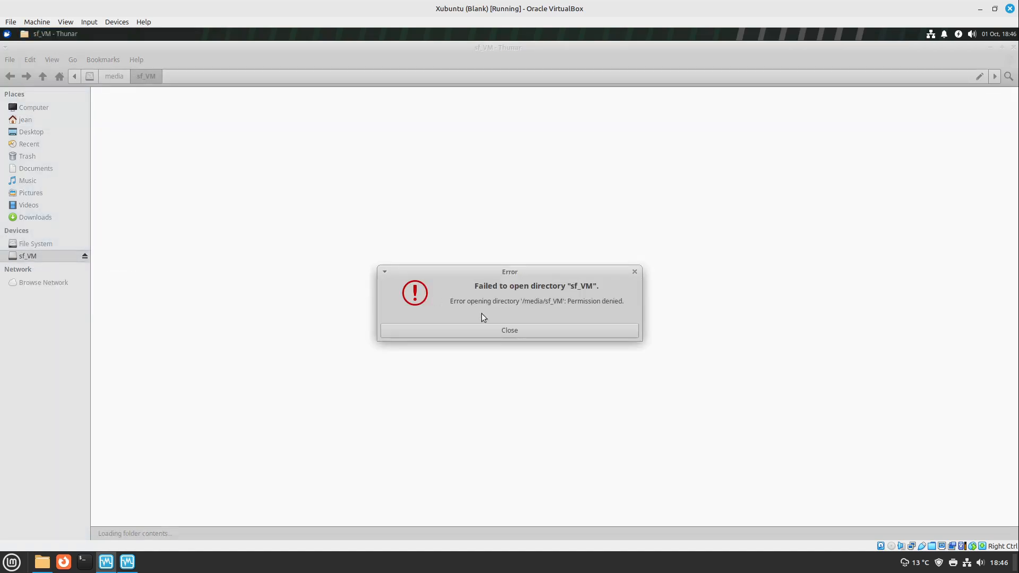
pyautogui.click(501, 333)
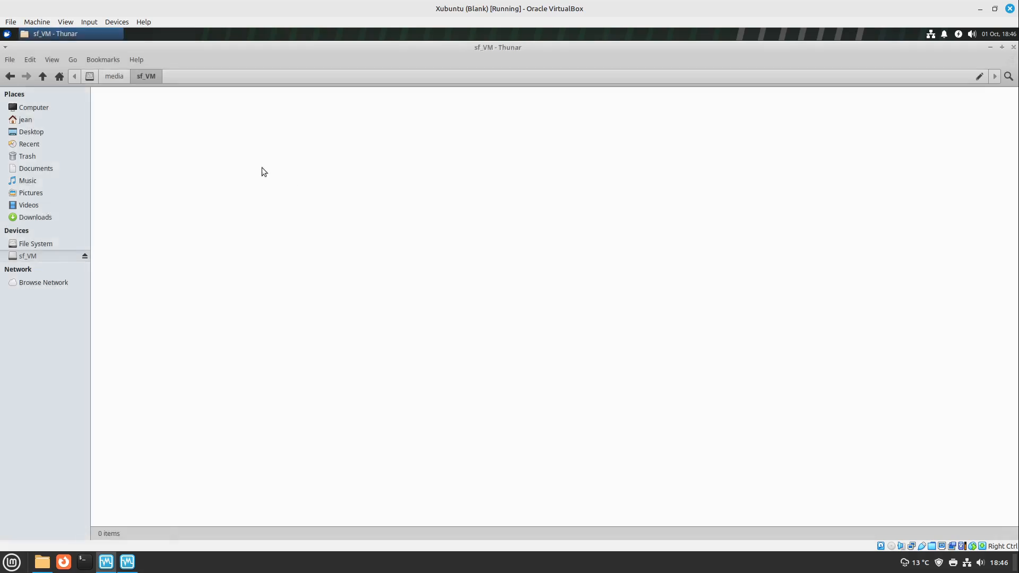
pyautogui.rightClick(262, 167)
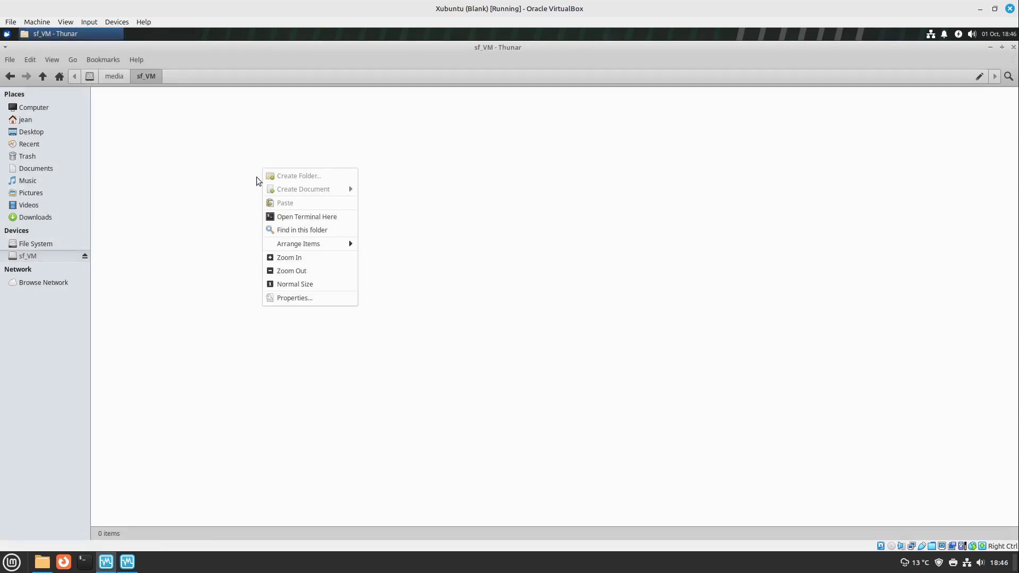
pyautogui.click(199, 195)
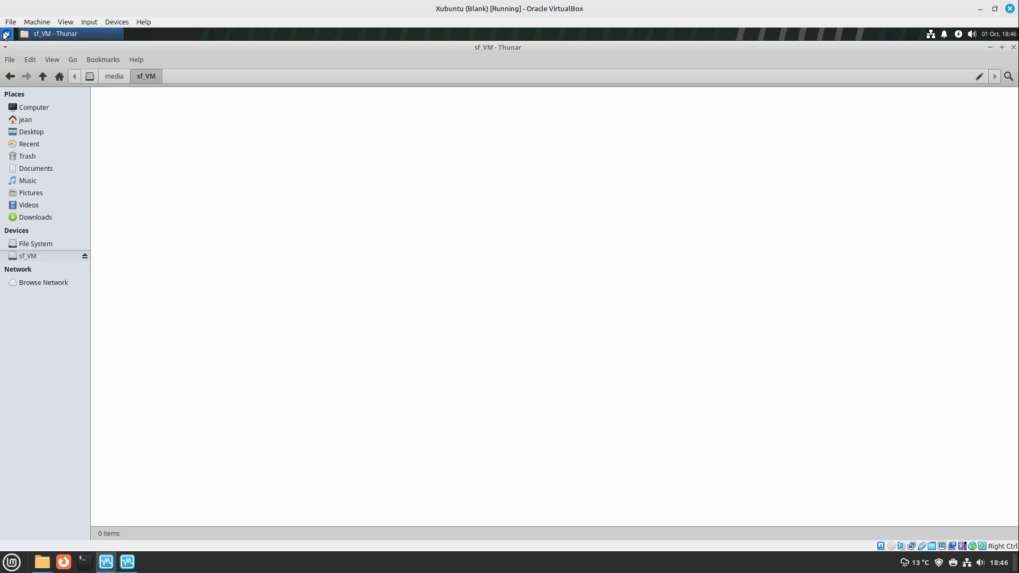
# Add the guest's user account to the vboxsf group through the Users and Groups settings
pyautogui.click(7, 33)
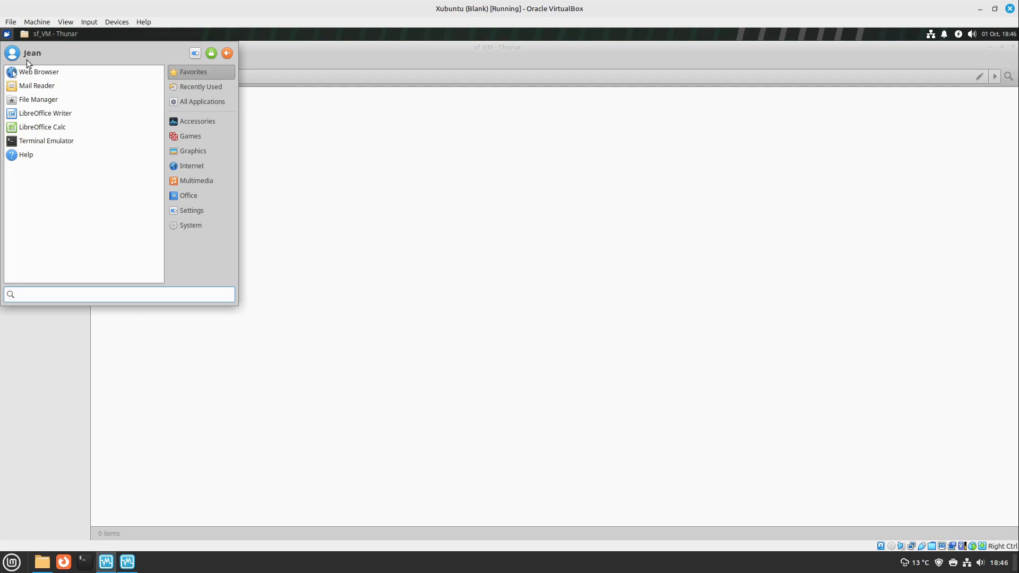
pyautogui.write('user')
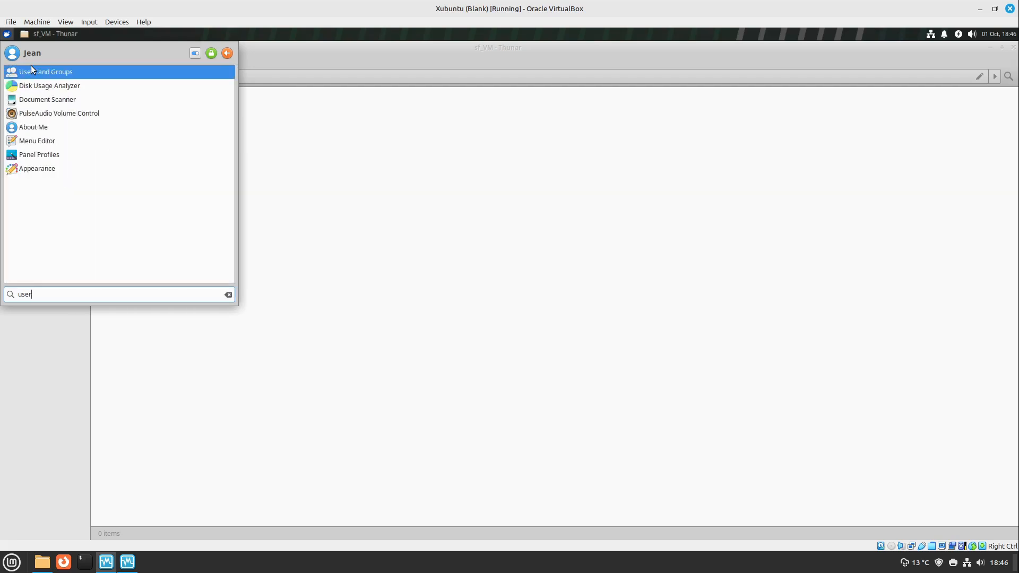
pyautogui.click(31, 67)
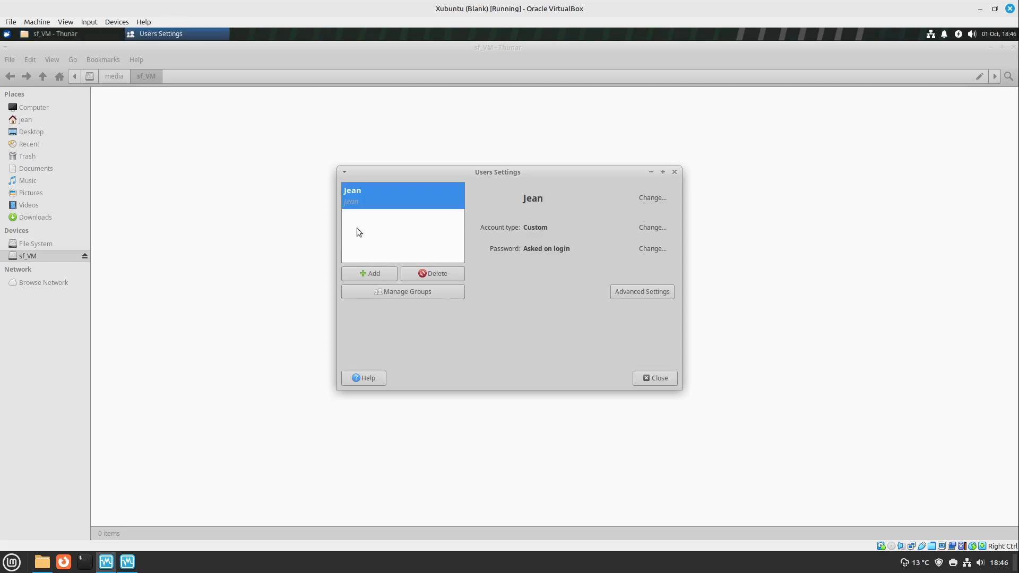
pyautogui.click(408, 291)
pyautogui.moveTo(560, 335)
pyautogui.mouseDown()
pyautogui.moveTo(544, 228)
pyautogui.moveTo(550, 351)
pyautogui.mouseUp()
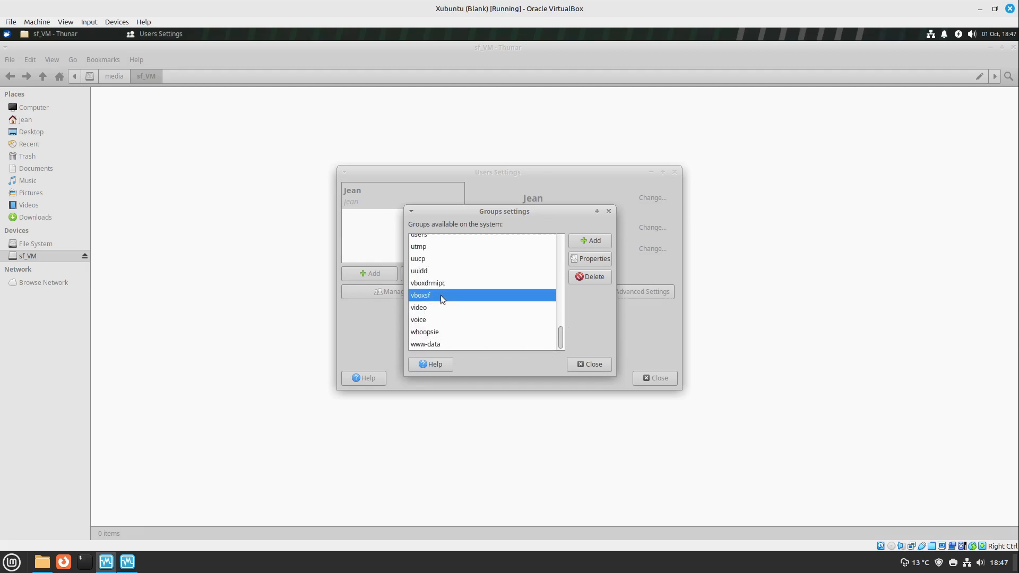
pyautogui.click(590, 258)
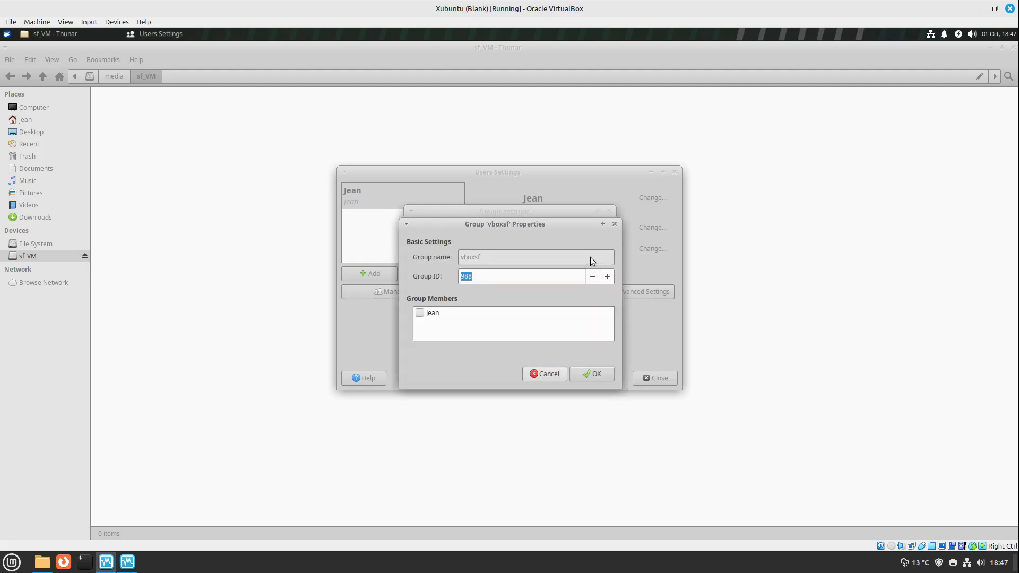
pyautogui.click(419, 313)
pyautogui.click(591, 374)
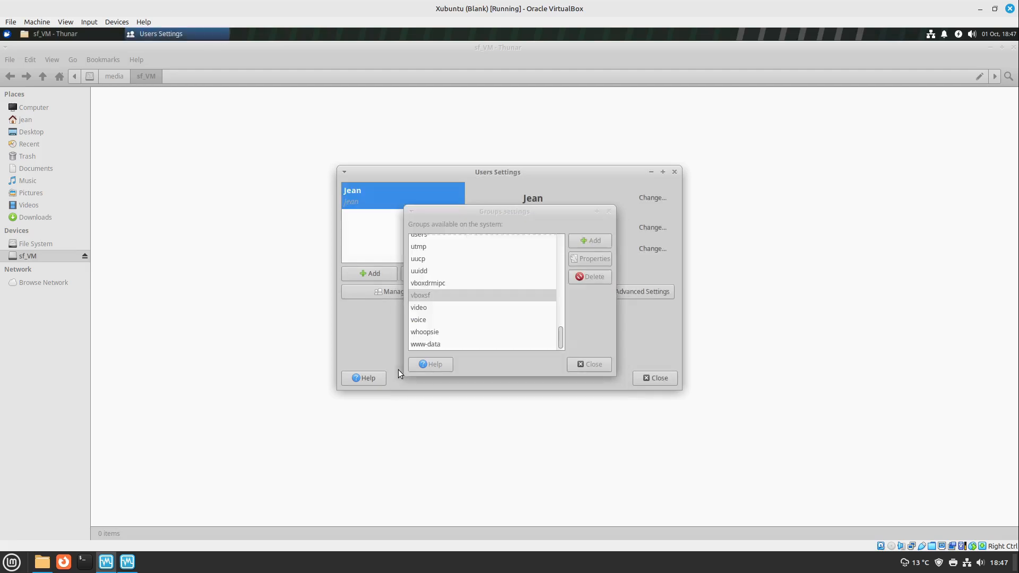
pyautogui.click(588, 365)
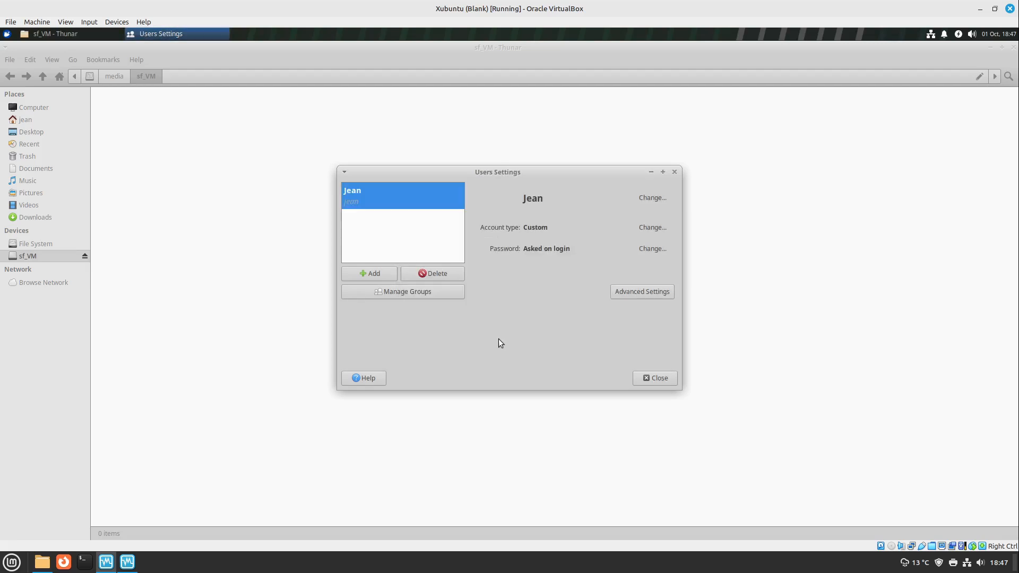
# Write out the command sudo usermod -aG vboxsf plus the account's user name in an enlarged terminal, and close it without running the command
pyautogui.hotkey('ctrl', 'alt', 't')
pyautogui.write('sudo usermod ')
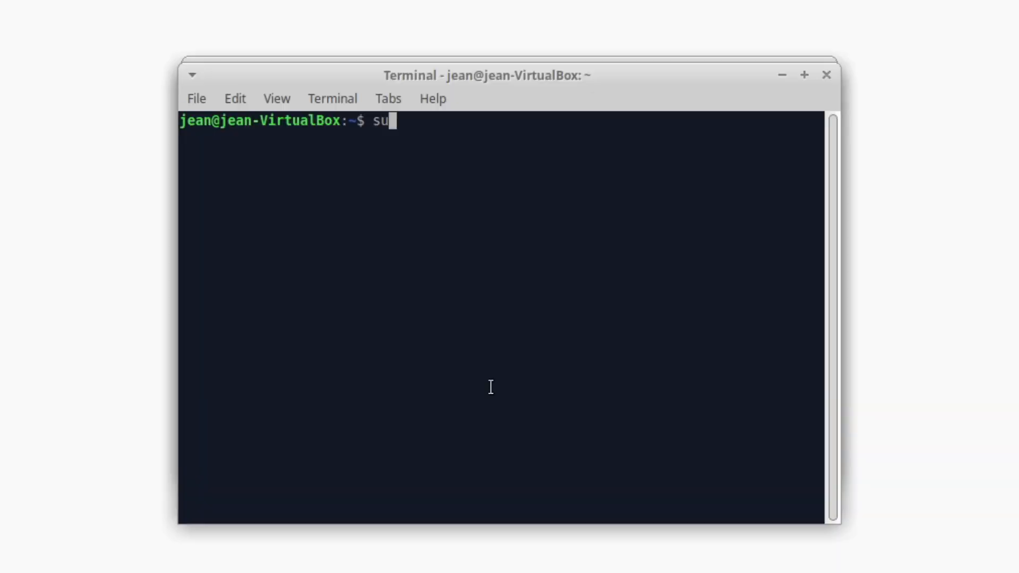
pyautogui.write('-')
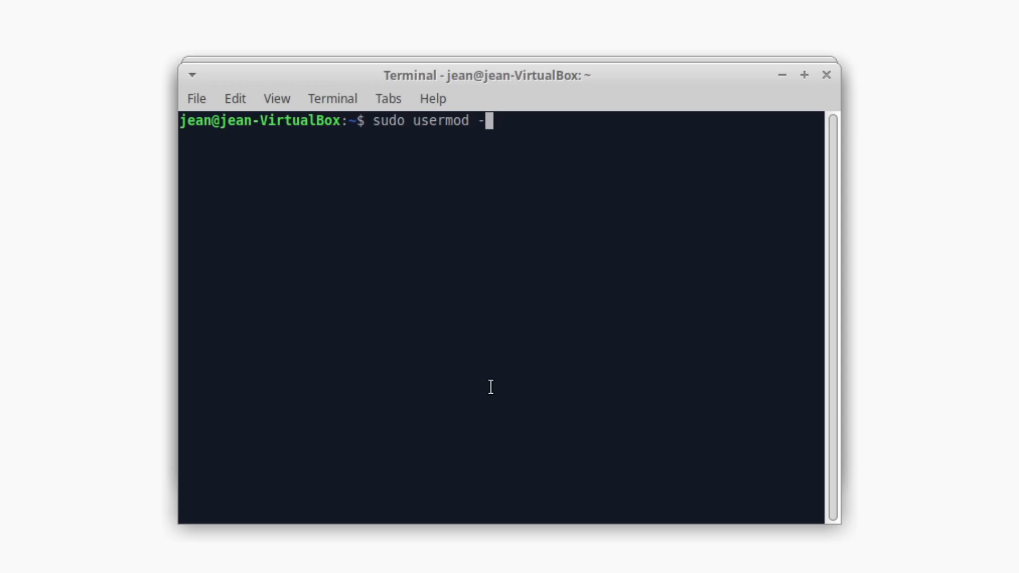
pyautogui.write('aG vboxsf jean')
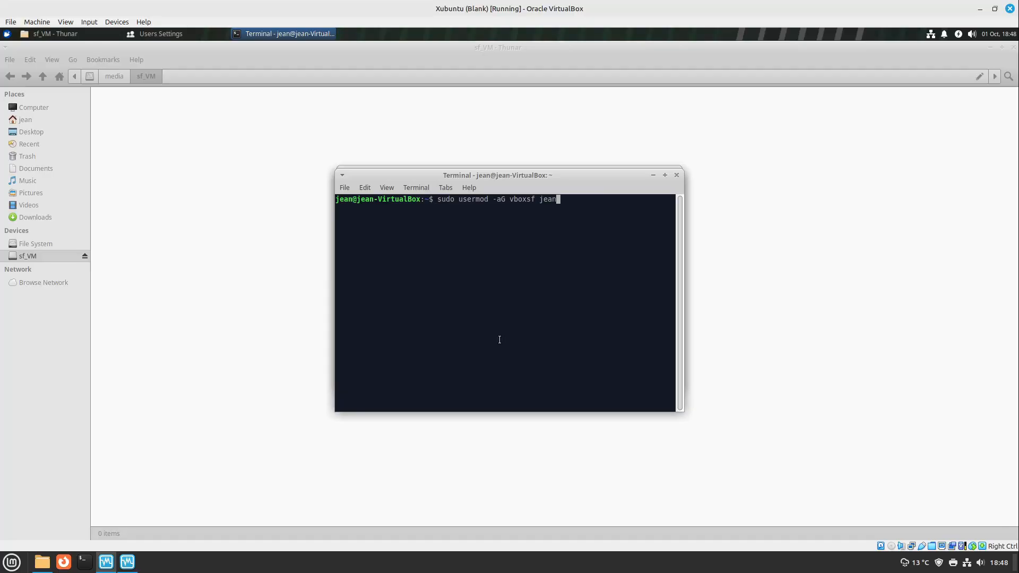
pyautogui.hotkey('ctrl', '+')
pyautogui.hotkey('ctrl', '+')
pyautogui.hotkey('ctrl', '+')
pyautogui.hotkey('ctrl', '+')
pyautogui.moveTo(785, 98); pyautogui.dragTo(626, 66)
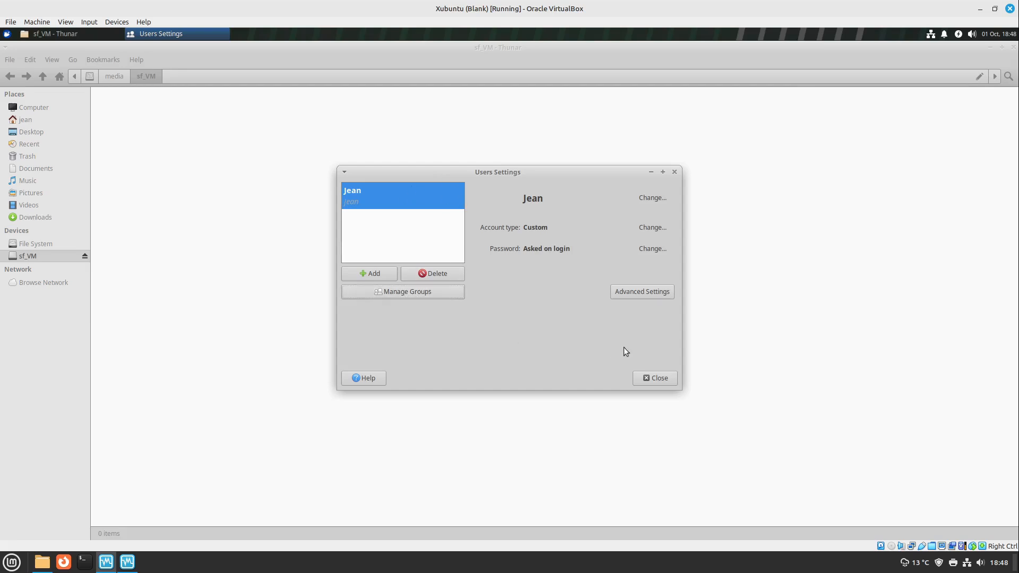
# Close the Users Settings and file manager windows, log out of the guest session, and log back in with the account password
pyautogui.click(656, 379)
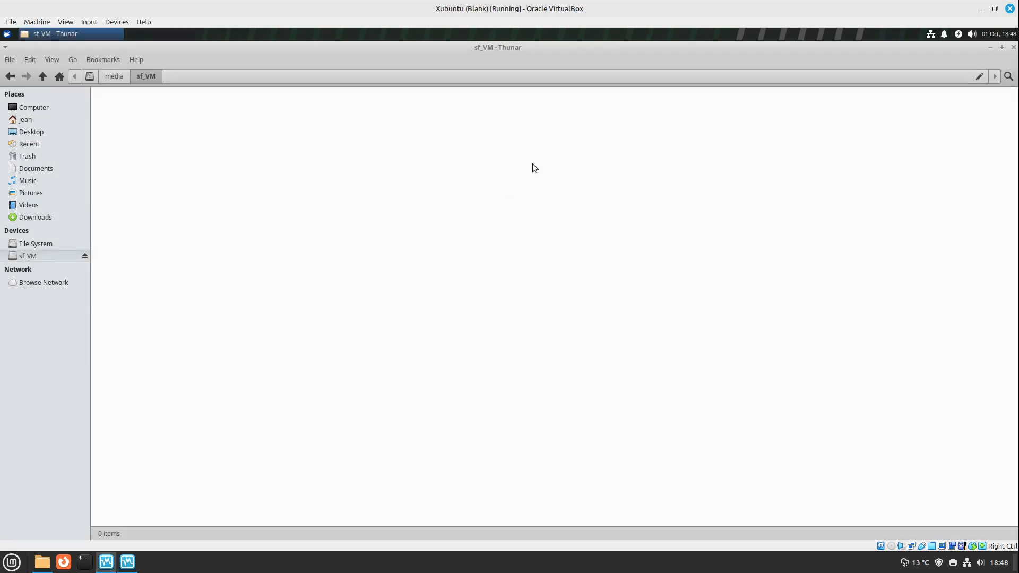
pyautogui.click(1014, 49)
pyautogui.click(6, 34)
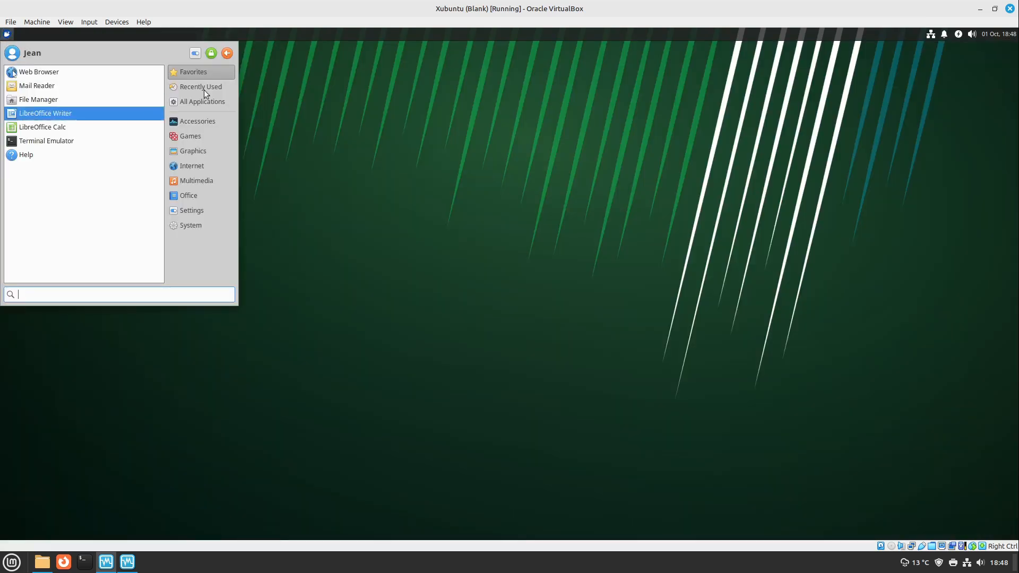
pyautogui.click(227, 52)
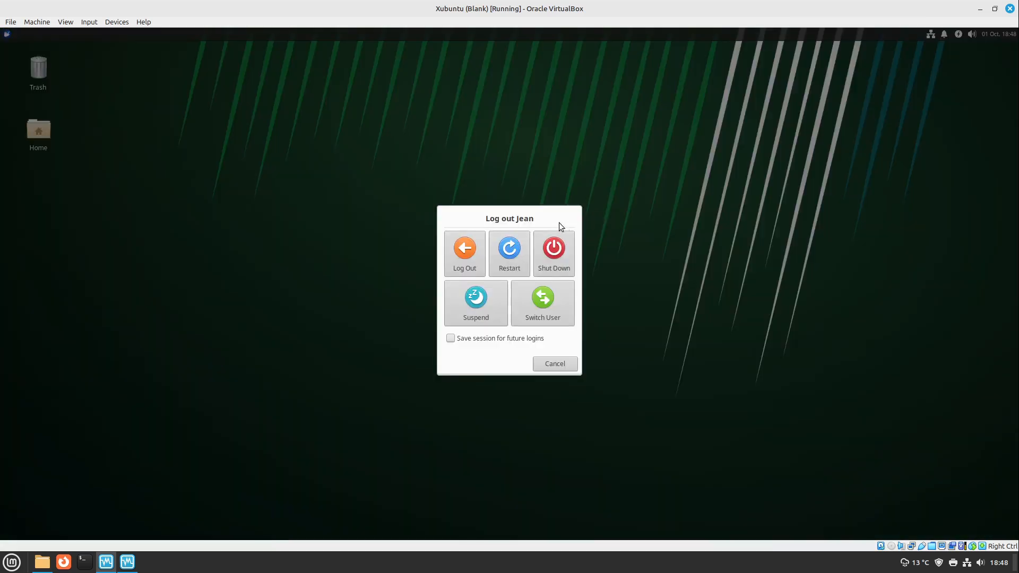
pyautogui.click(455, 251)
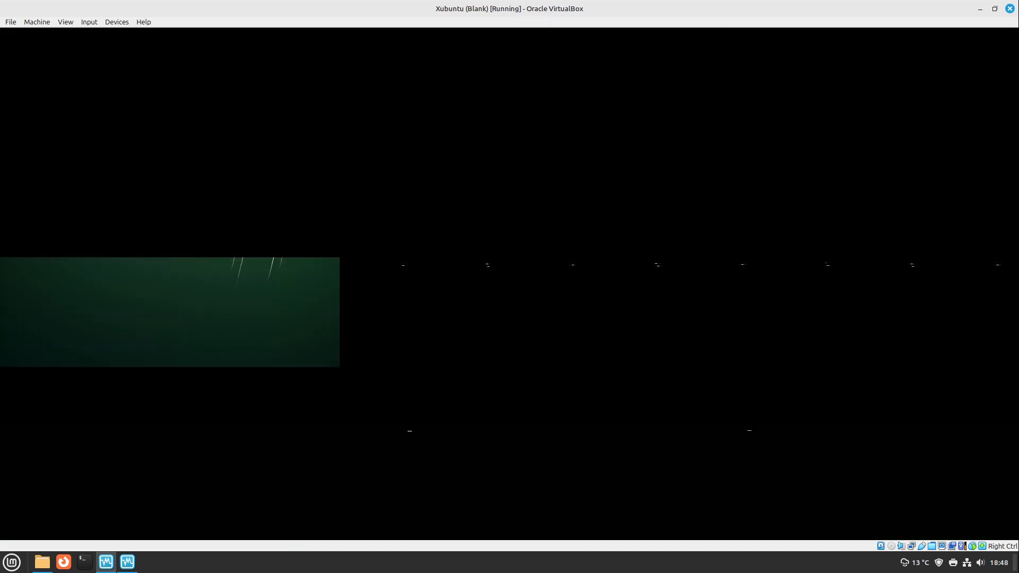
pyautogui.write('••••••••')
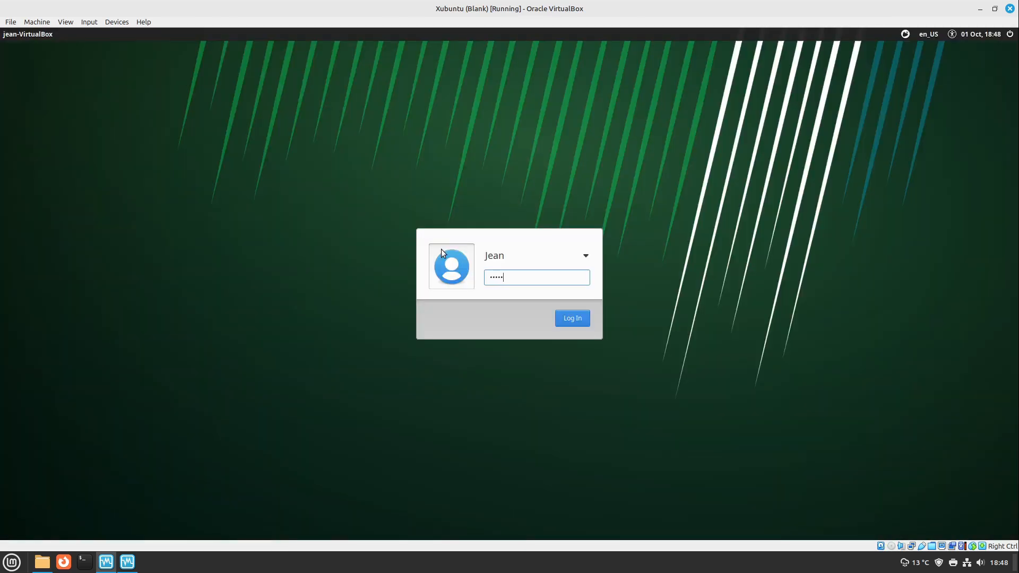
pyautogui.press('Return')
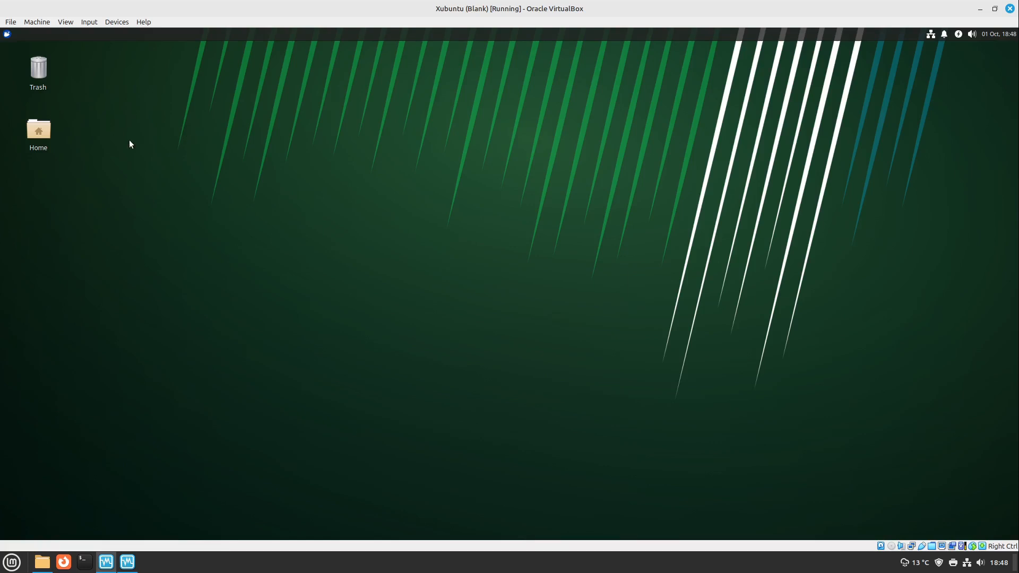
# Open the sf_VM shared folder in the guest's file manager, inspect SubscribeToLinuxOrt!.txt, and close the window
pyautogui.doubleClick(42, 136)
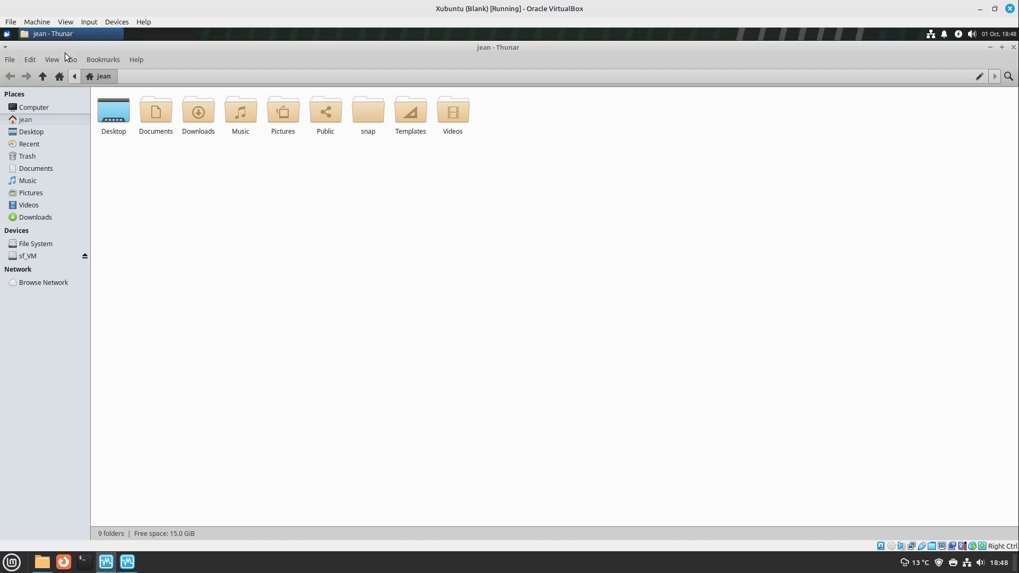
pyautogui.click(37, 255)
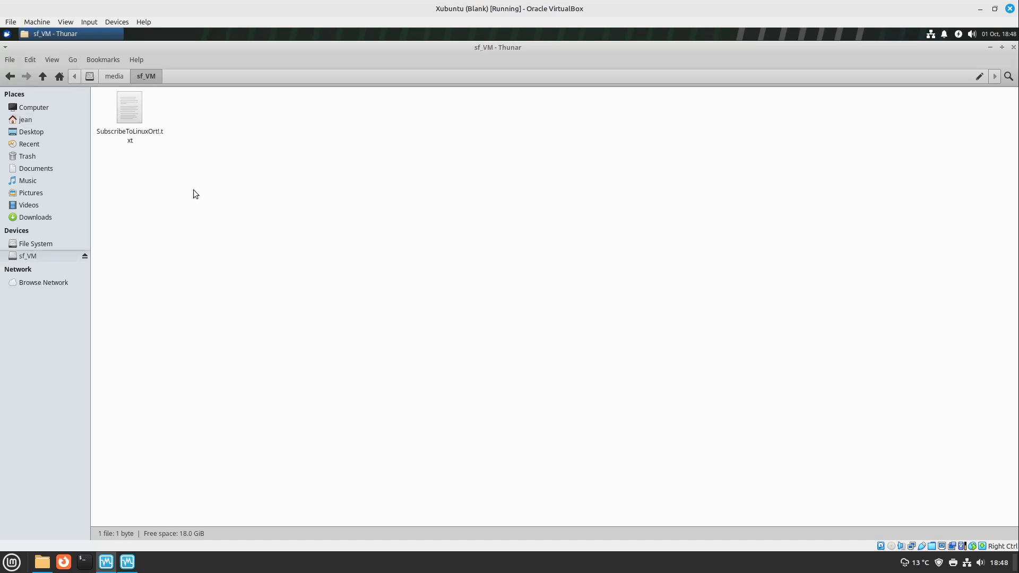
pyautogui.moveTo(179, 186); pyautogui.dragTo(130, 114)
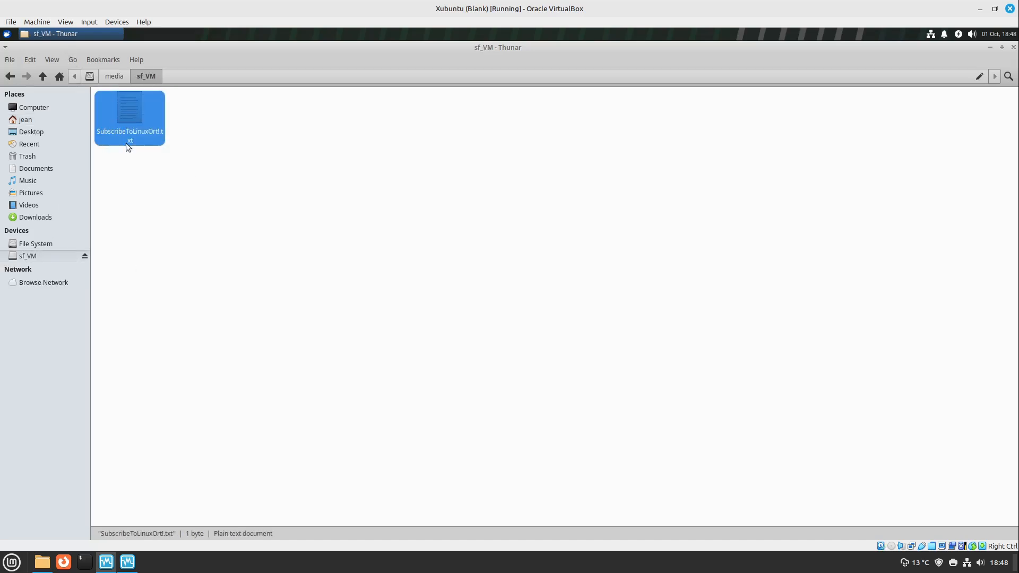
pyautogui.click(157, 188)
pyautogui.moveTo(174, 187); pyautogui.dragTo(106, 106)
pyautogui.rightClick(156, 194)
pyautogui.click(161, 171)
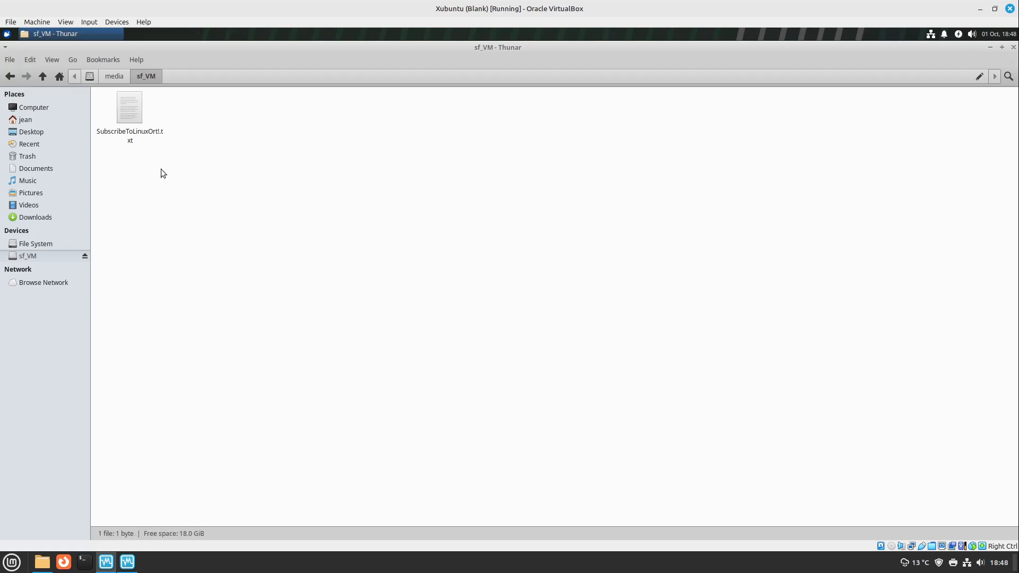
pyautogui.moveTo(162, 172); pyautogui.dragTo(107, 120)
pyautogui.rightClick(226, 202)
pyautogui.click(218, 186)
pyautogui.click(1013, 48)
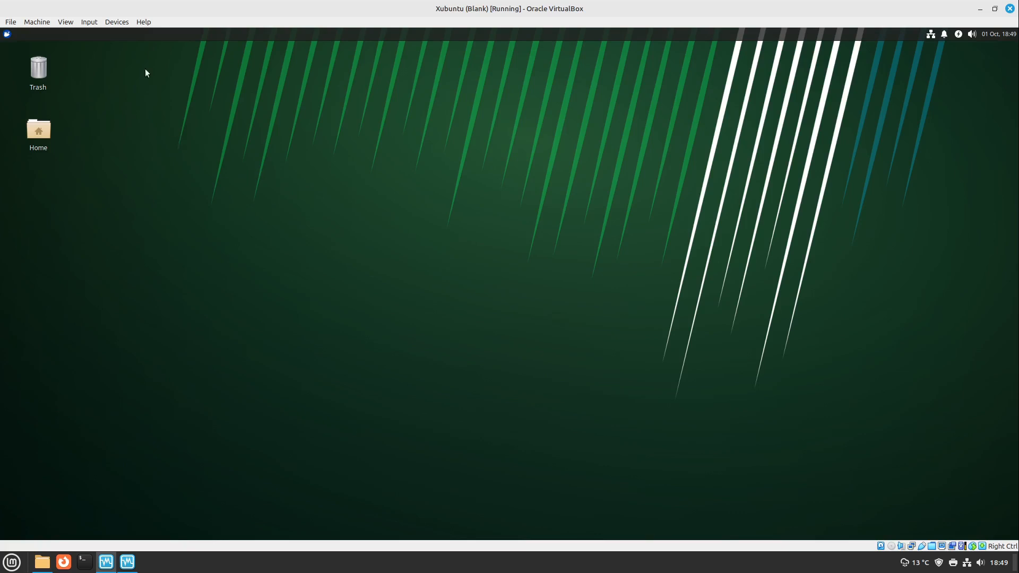
pyautogui.click(115, 22)
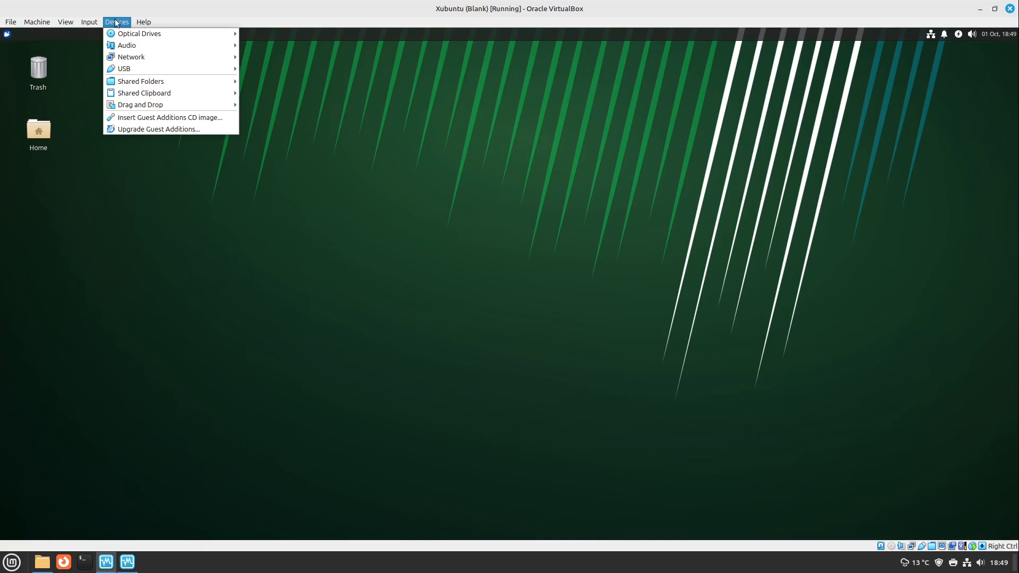
pyautogui.moveTo(134, 111)
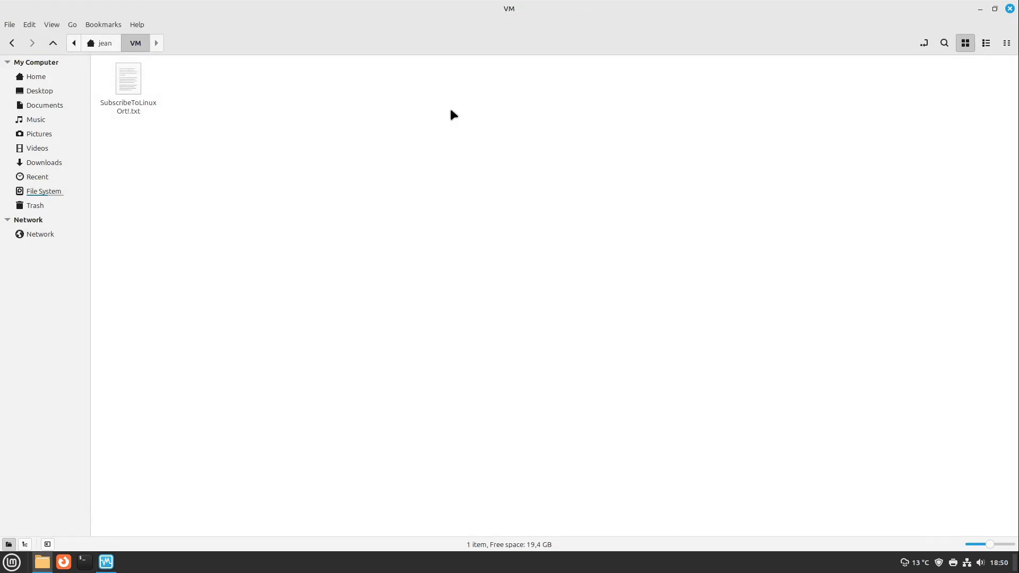
# Switch to VirtualBox Manager and take a snapshot of the powered-off Xubuntu machine named BlankWithGuestAdditions
pyautogui.click(107, 562)
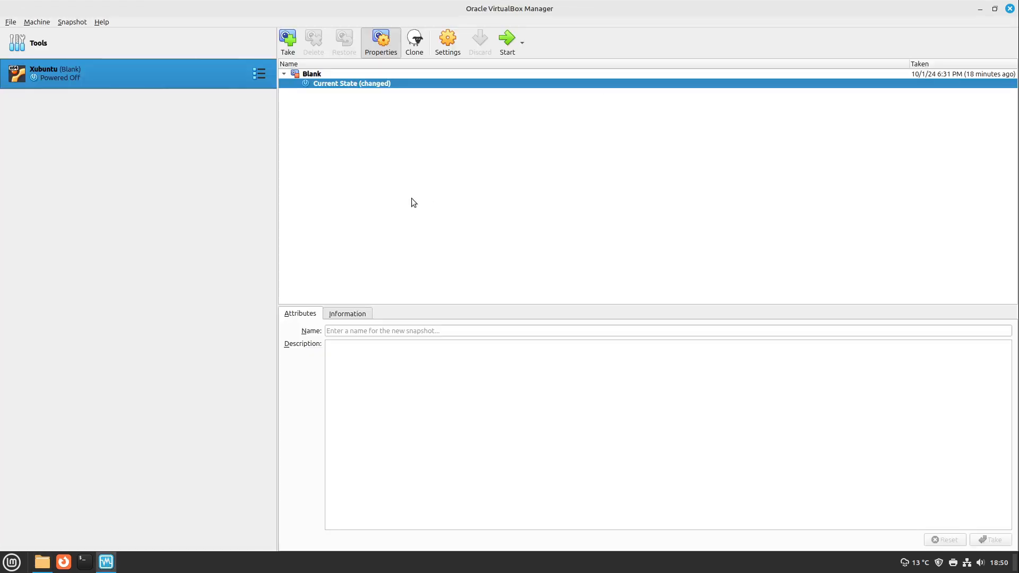
pyautogui.click(289, 42)
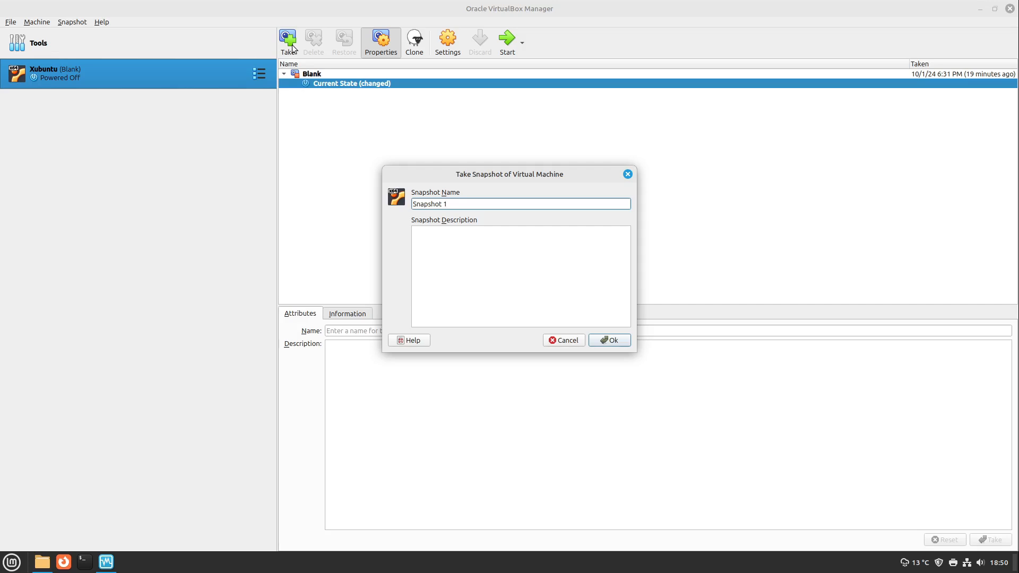
pyautogui.hotkey('ctrl', 'a')
pyautogui.write('BlankWithGuestAdditions')
pyautogui.press('Return')
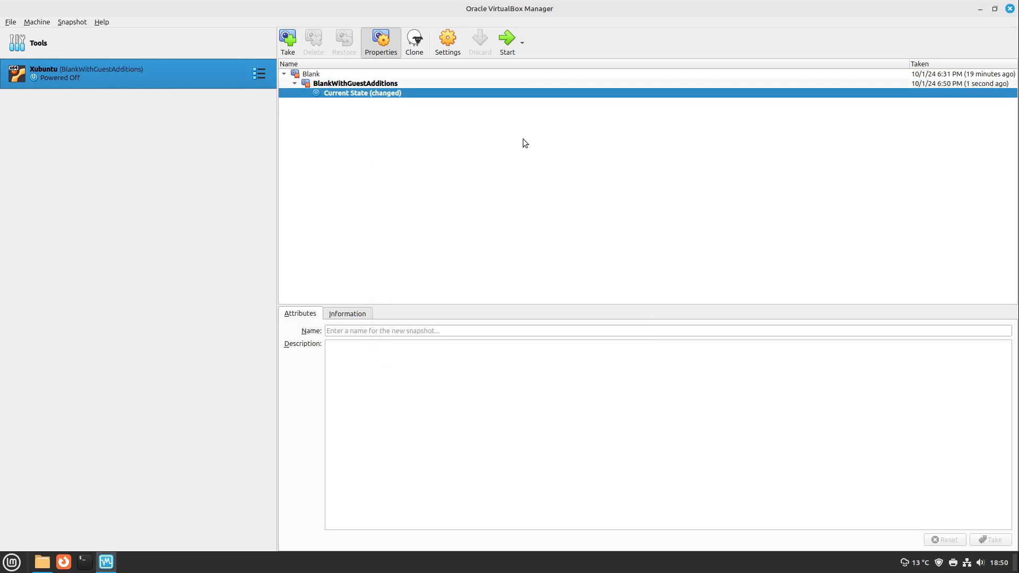
# Restore the Blank snapshot without saving the current machine state, and restore the BlankWithGuestAdditions snapshot
pyautogui.click(345, 84)
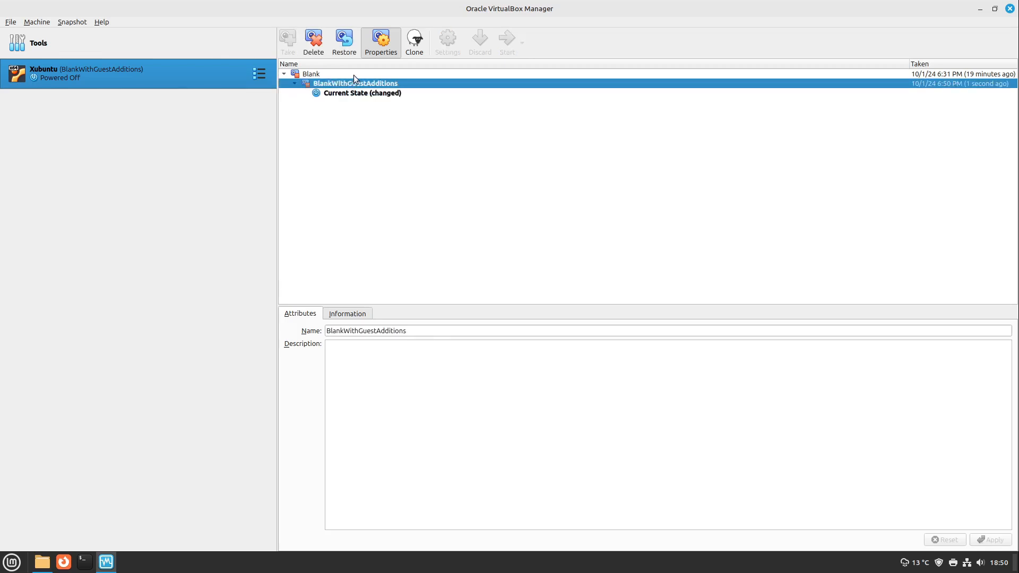
pyautogui.click(354, 75)
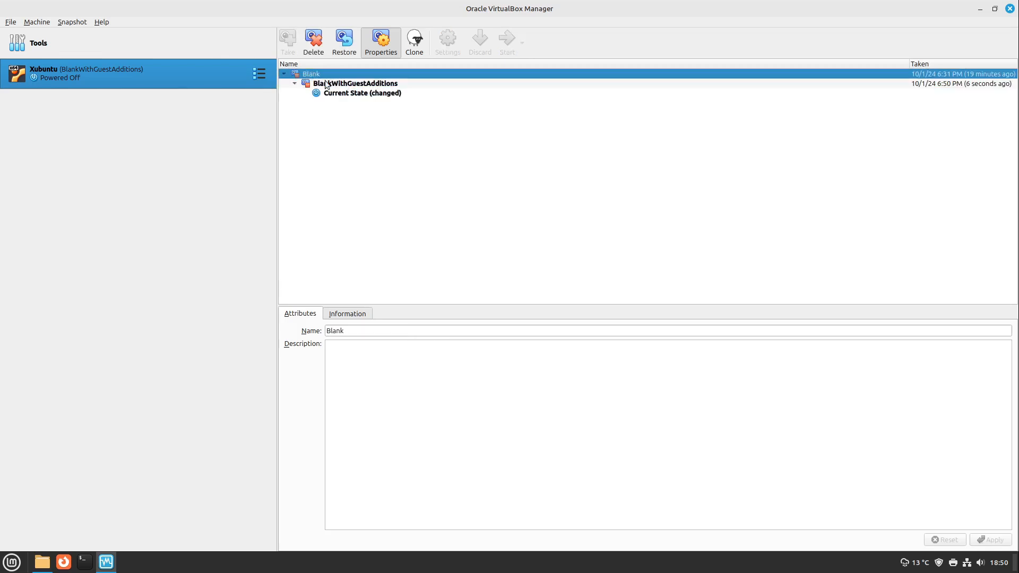
pyautogui.click(344, 40)
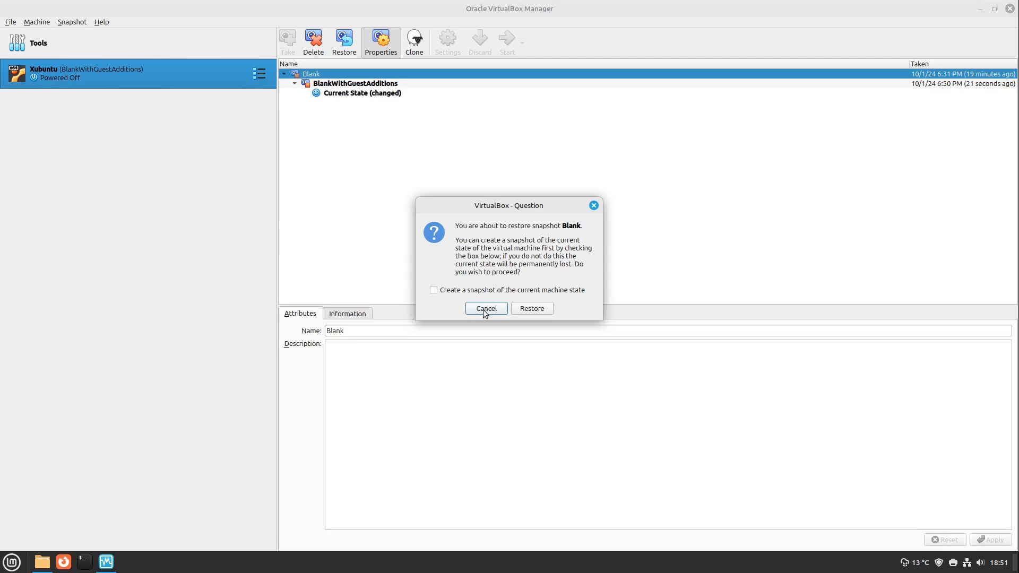
pyautogui.click(531, 308)
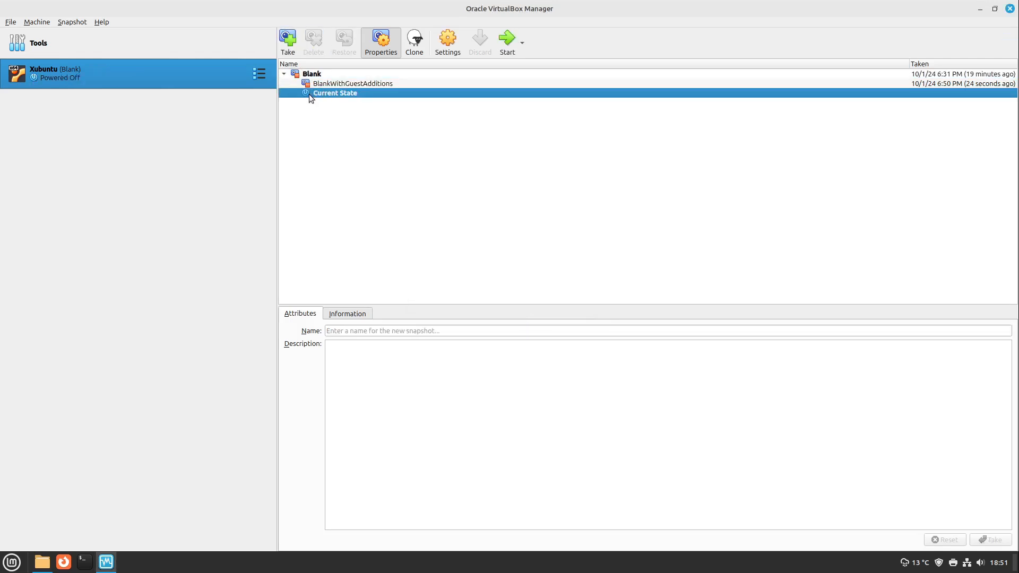
pyautogui.click(321, 82)
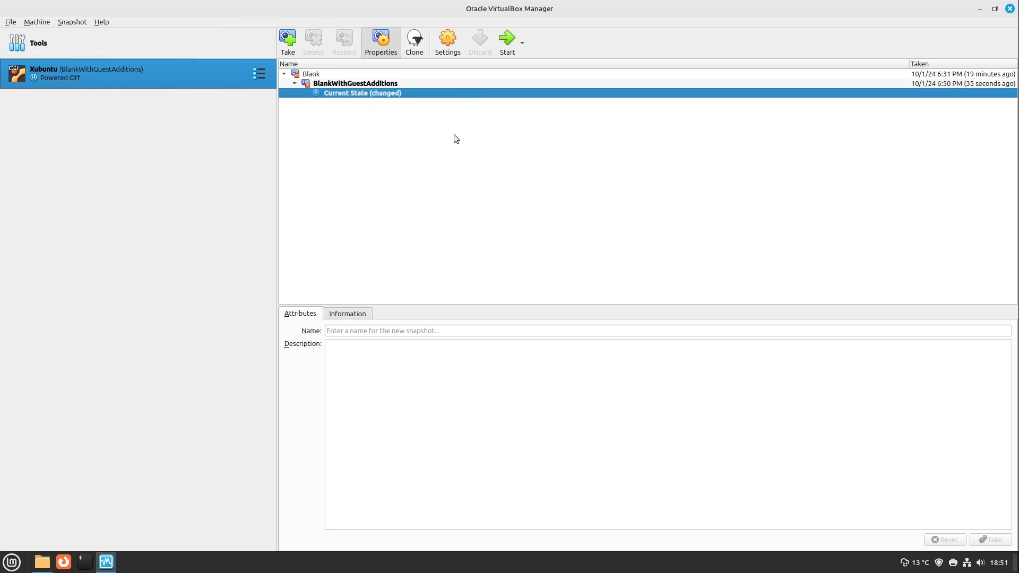
# Close VirtualBox Manager, relaunch it by searching the host's applications for virt, and reposition its window on the desktop
pyautogui.click(1009, 9)
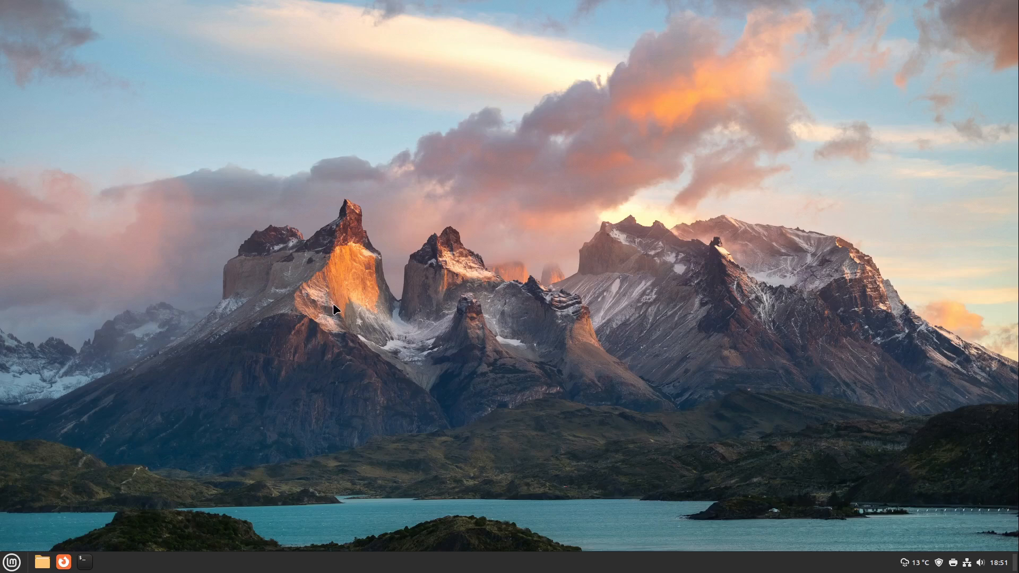
pyautogui.click(11, 562)
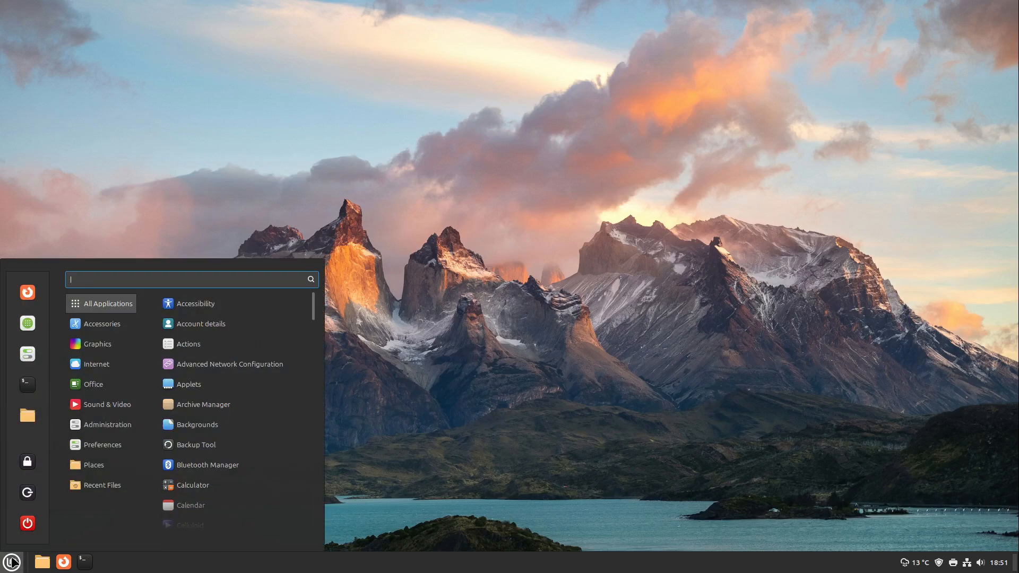
pyautogui.write('virt')
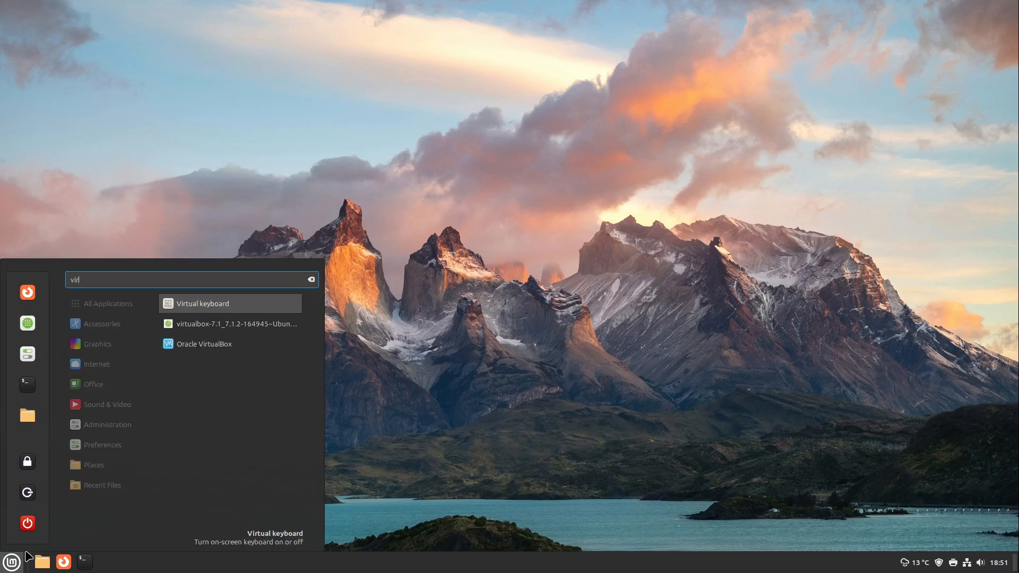
pyautogui.press('Down')
pyautogui.press('Down')
pyautogui.press('Return')
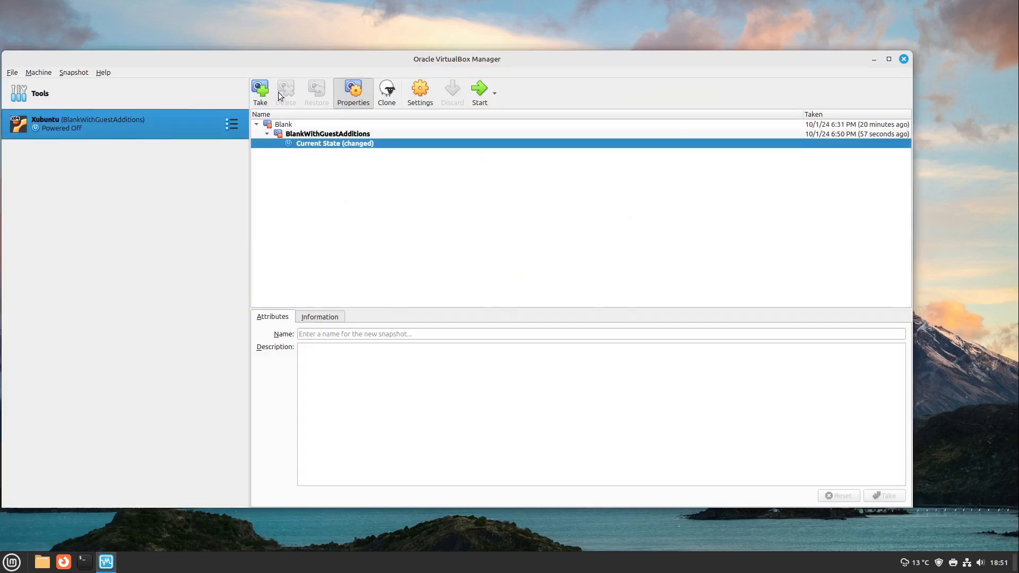
pyautogui.moveTo(331, 59); pyautogui.dragTo(366, 56)
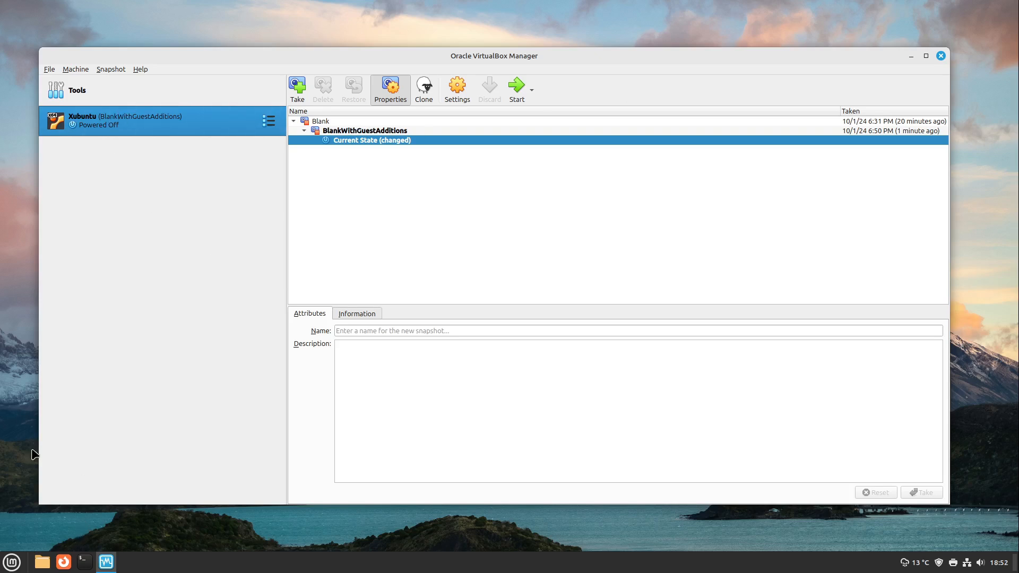
# Create a desktop shortcut for the Xubuntu virtual machine, close VirtualBox Manager, and select the shortcut on the desktop
pyautogui.rightClick(129, 120)
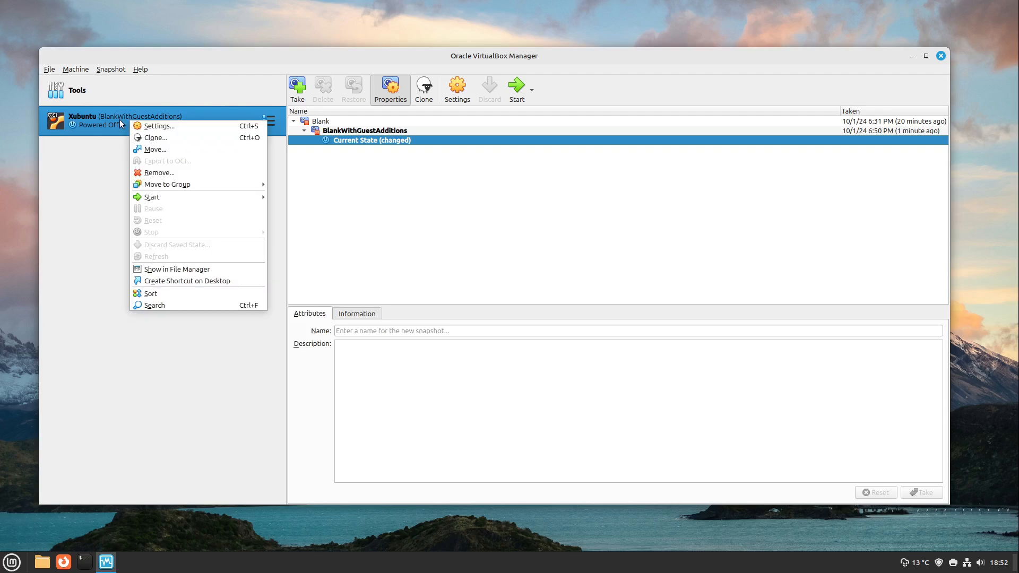
pyautogui.click(189, 282)
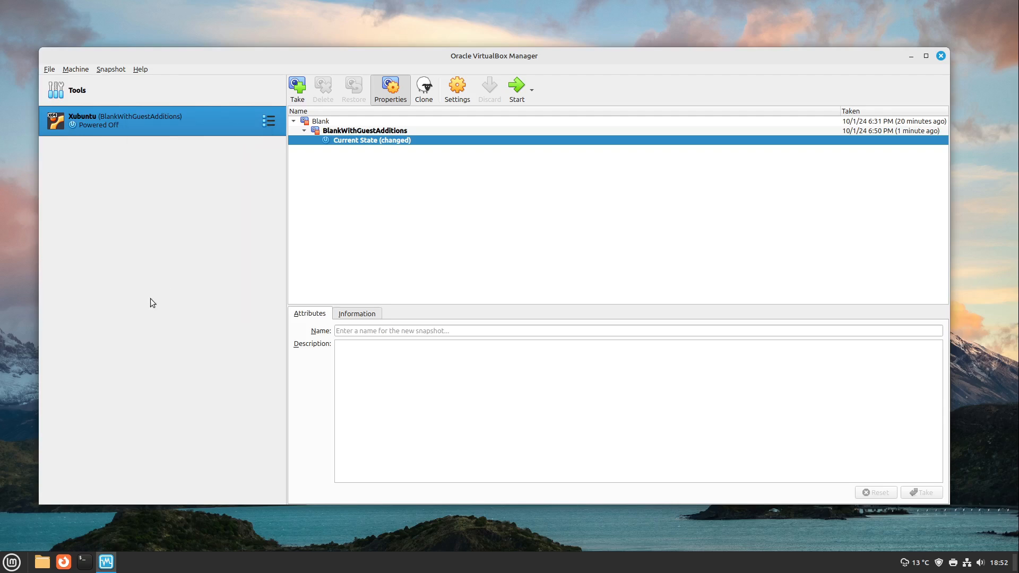
pyautogui.click(940, 56)
pyautogui.moveTo(136, 92); pyautogui.dragTo(34, 14)
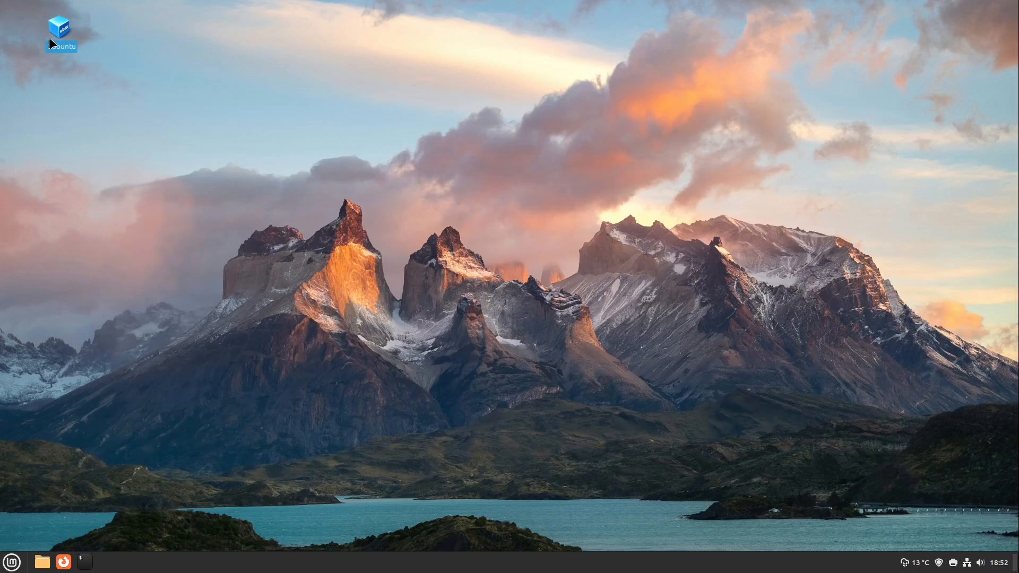
# Show hidden files in the host's home folder and move the Xubuntu desktop shortcut into .local/share/applications
pyautogui.click(45, 566)
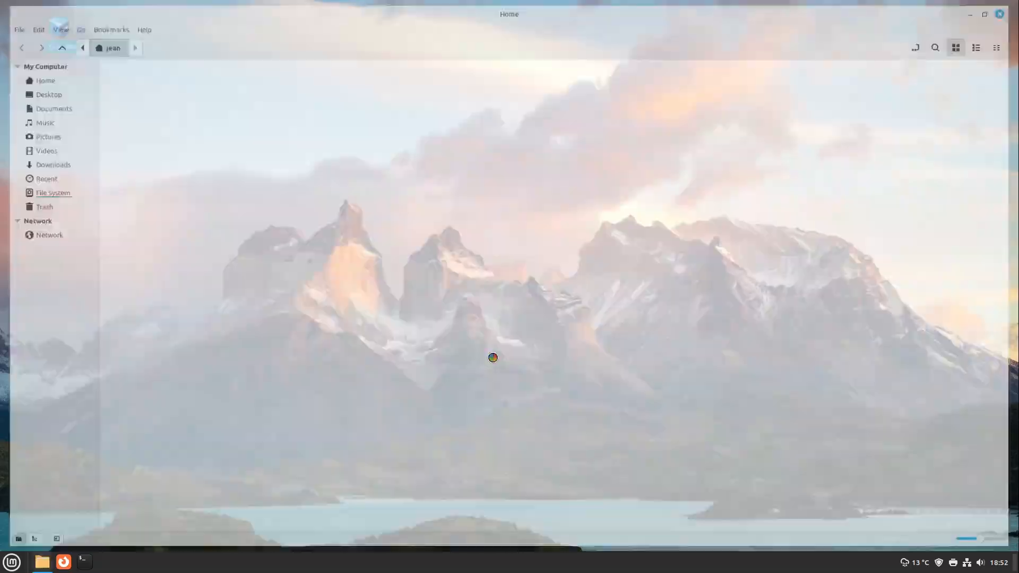
pyautogui.doubleClick(398, 5)
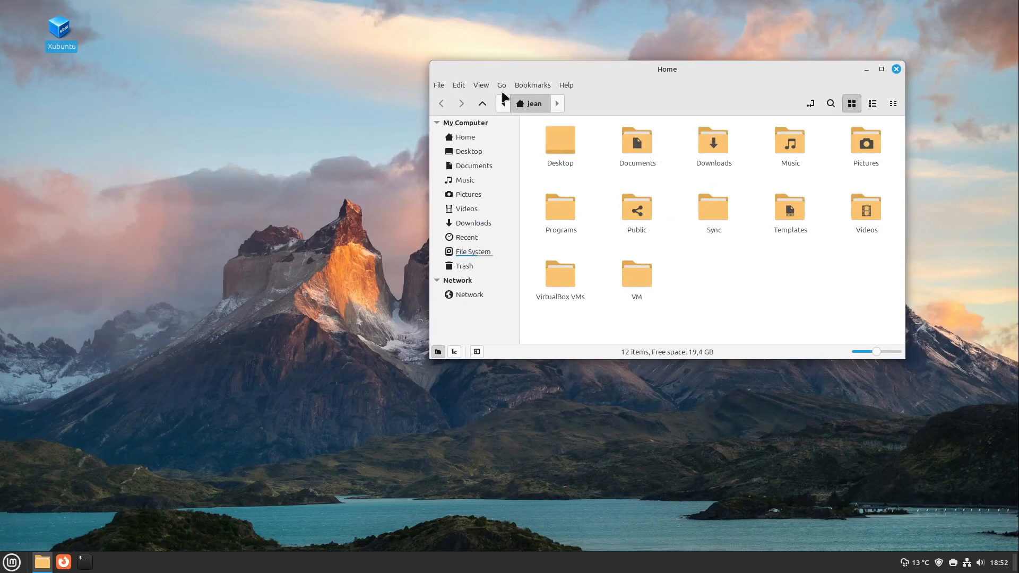
pyautogui.click(481, 85)
pyautogui.click(513, 220)
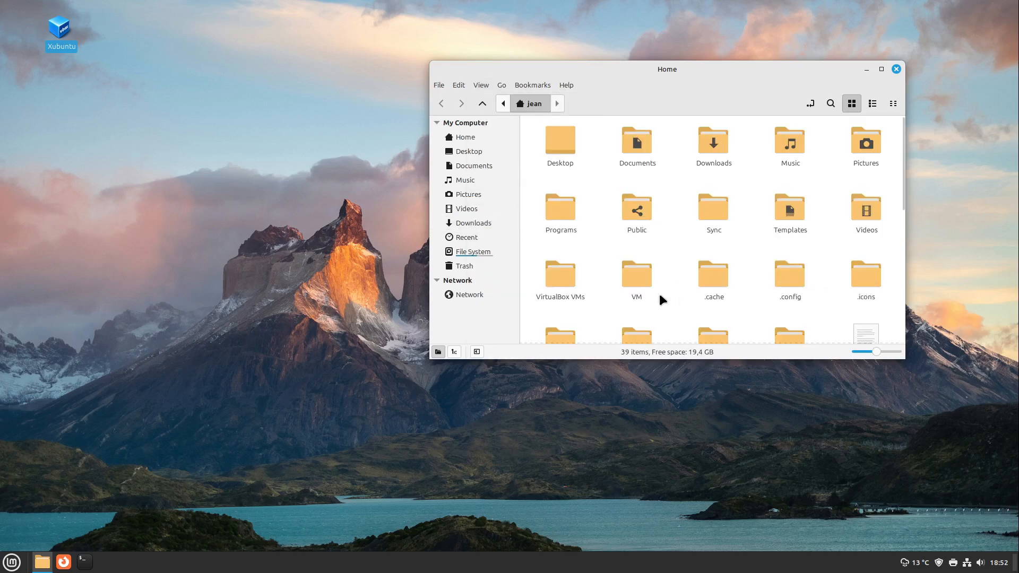
pyautogui.doubleClick(640, 333)
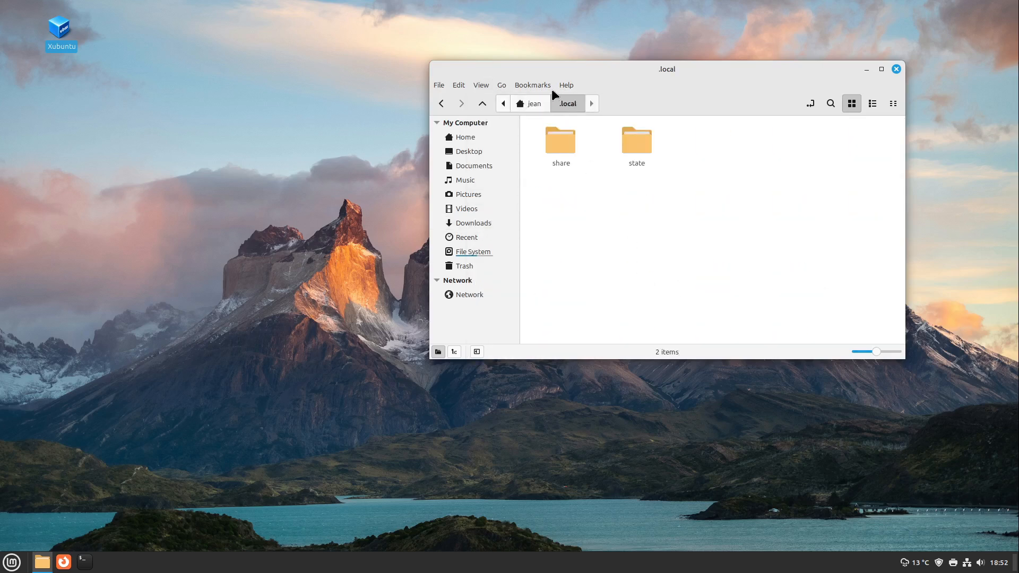
pyautogui.doubleClick(557, 137)
pyautogui.doubleClick(561, 138)
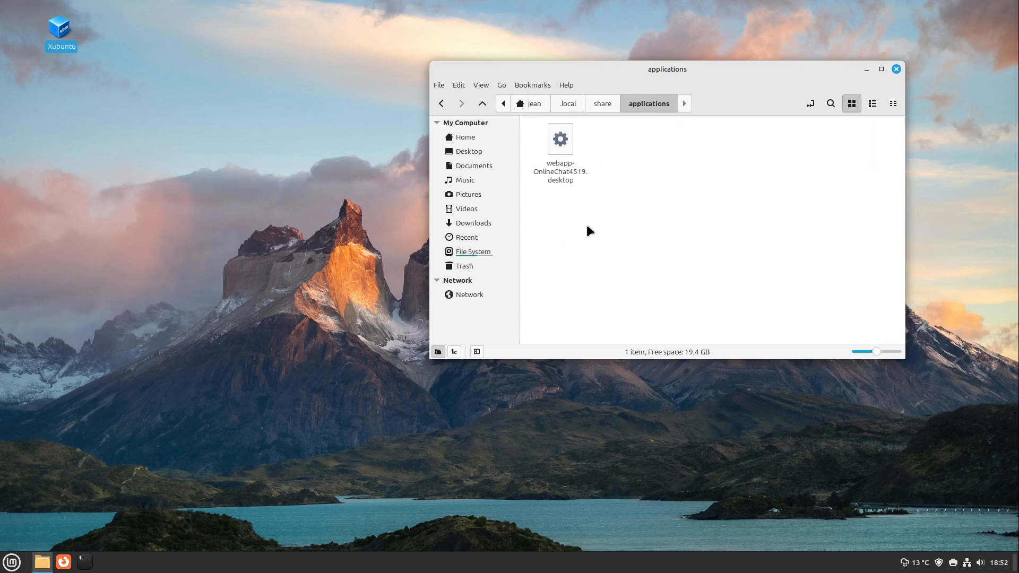
pyautogui.moveTo(58, 25); pyautogui.dragTo(616, 127)
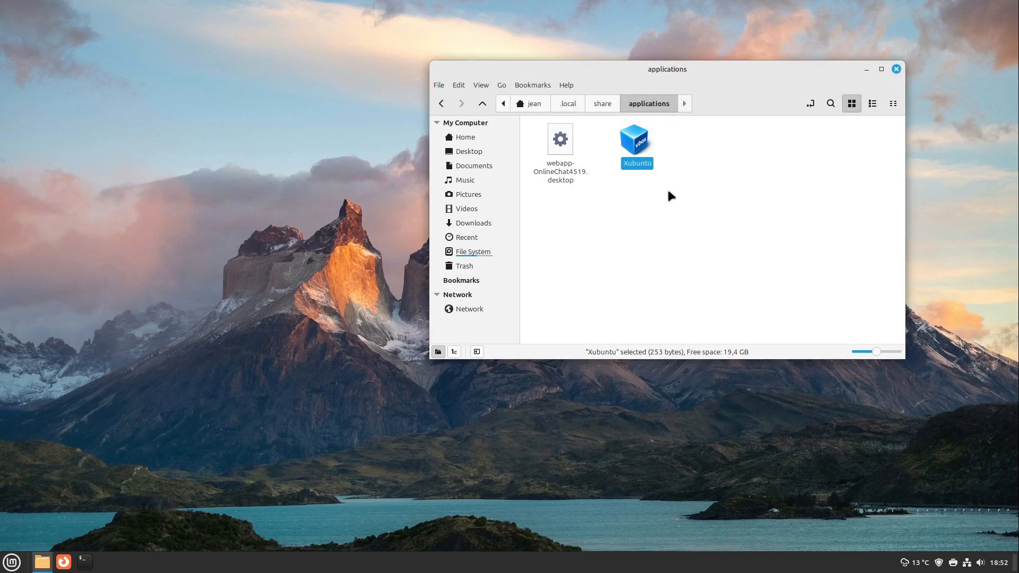
# Inspect the properties of the Xubuntu shortcut in the applications folder, and close the folder window
pyautogui.rightClick(637, 147)
pyautogui.click(689, 307)
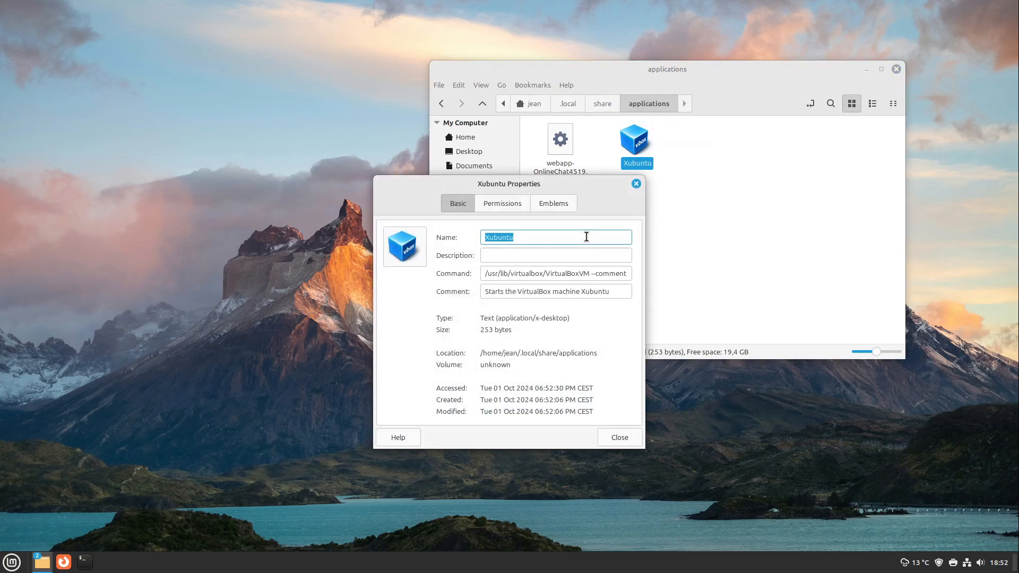
pyautogui.click(635, 184)
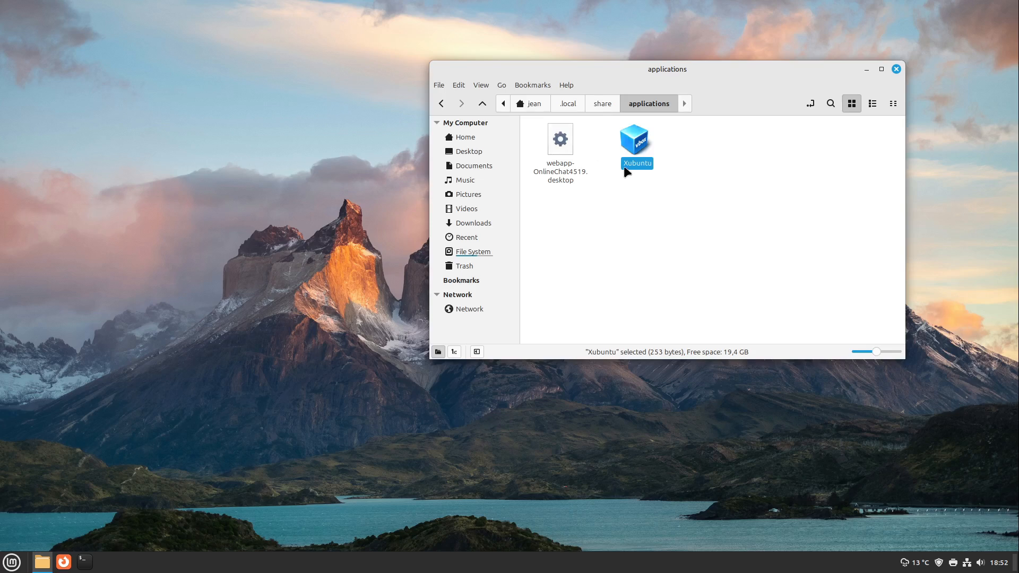
pyautogui.moveTo(724, 72); pyautogui.dragTo(615, 82)
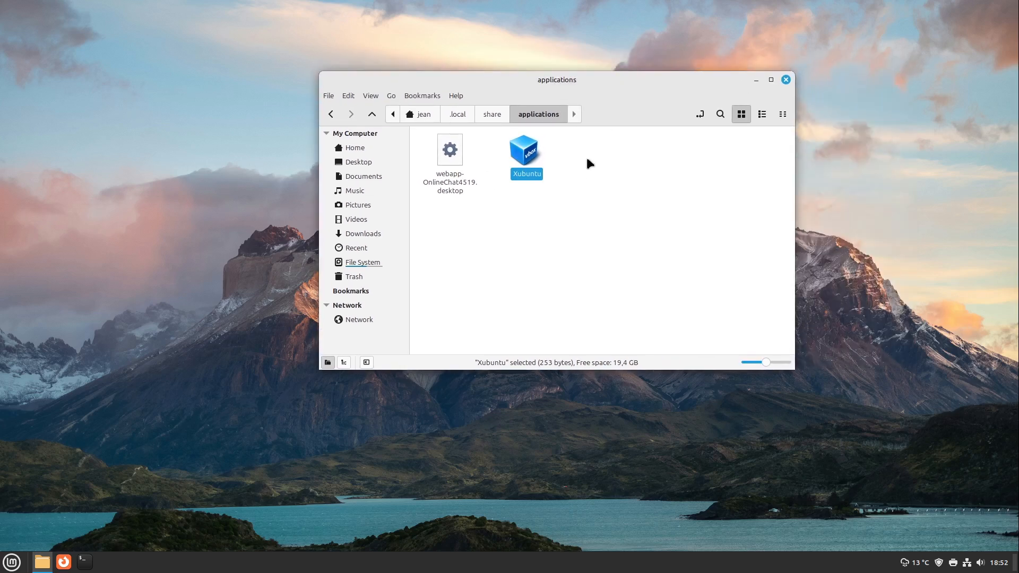
pyautogui.click(526, 200)
pyautogui.click(786, 80)
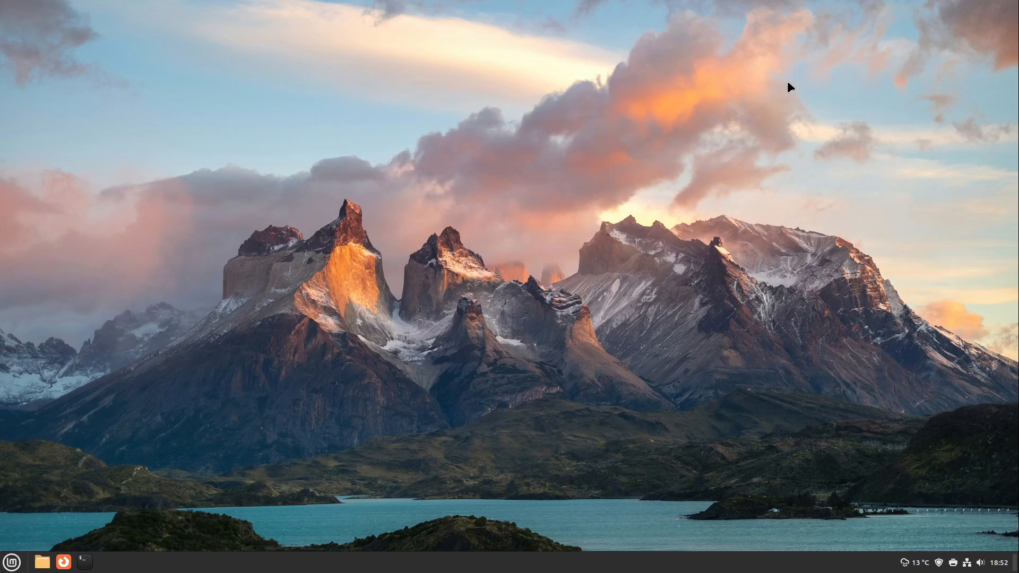
# Search the host's applications for Xub and add the Xubuntu launcher to the panel
pyautogui.click(11, 563)
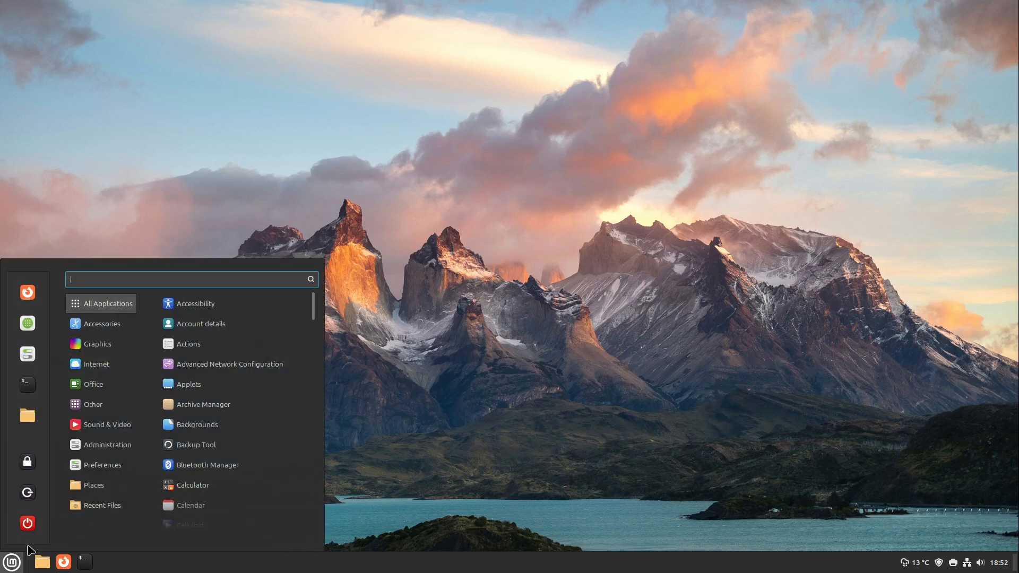
pyautogui.write('Xub')
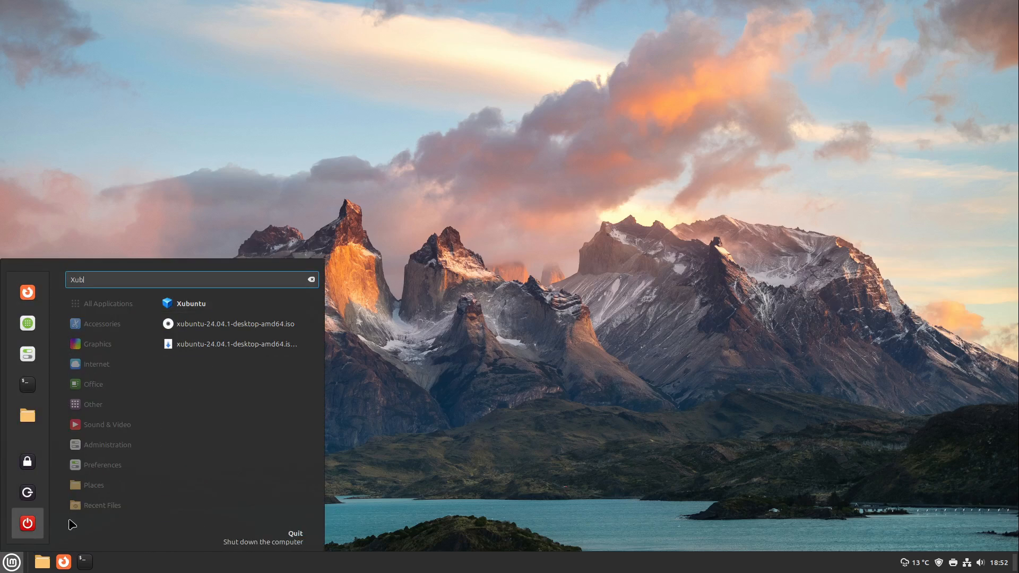
pyautogui.rightClick(196, 310)
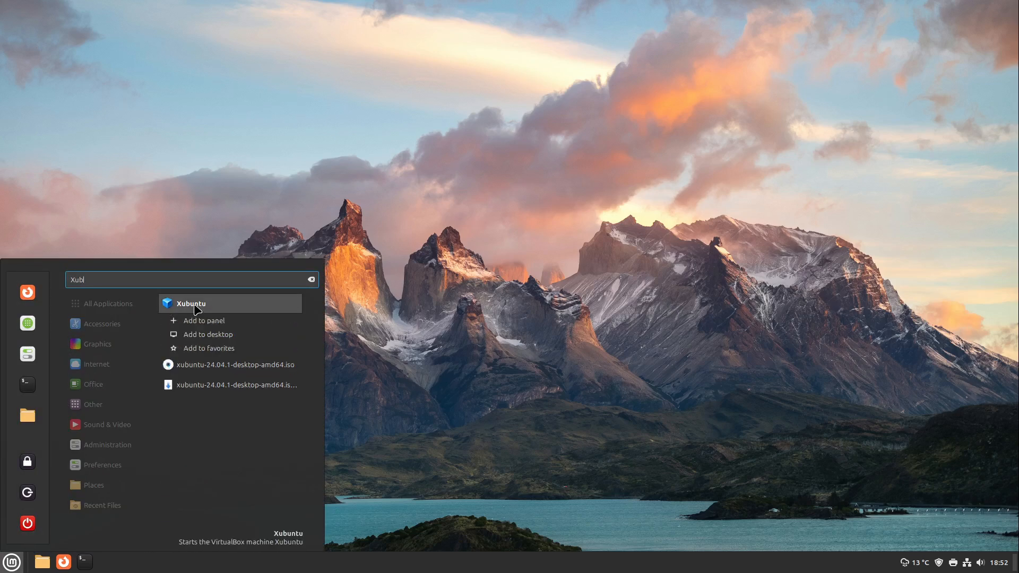
pyautogui.click(226, 321)
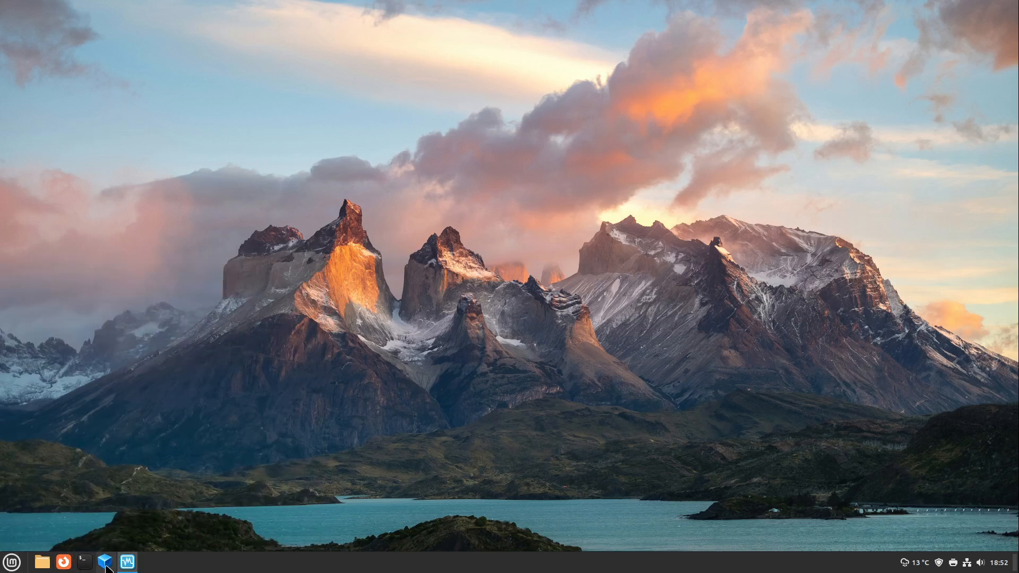
# Start the Xubuntu virtual machine from its panel launcher and switch it to full-screen mode
pyautogui.click(105, 563)
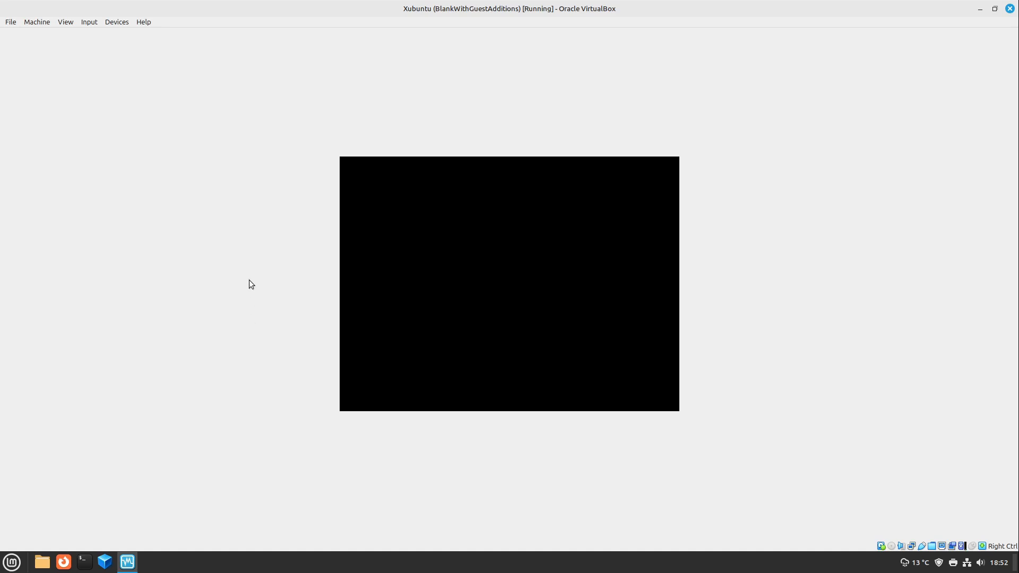
pyautogui.click(67, 24)
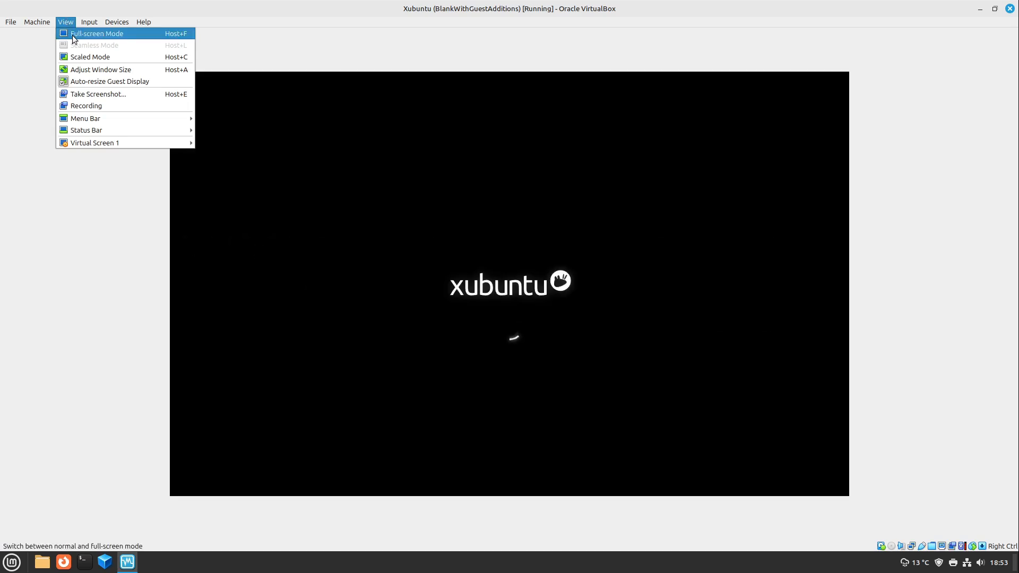
pyautogui.click(73, 35)
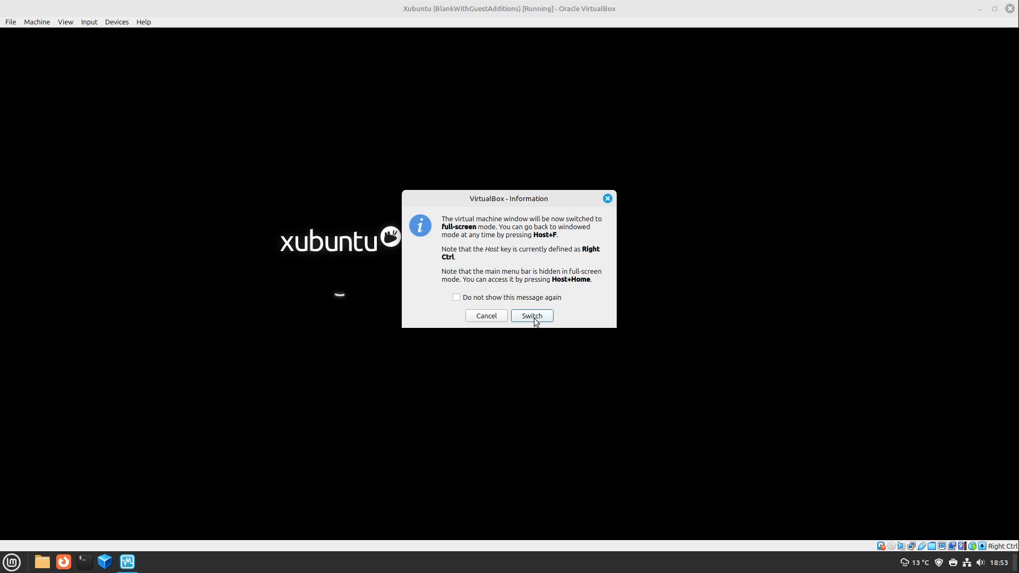
pyautogui.click(535, 318)
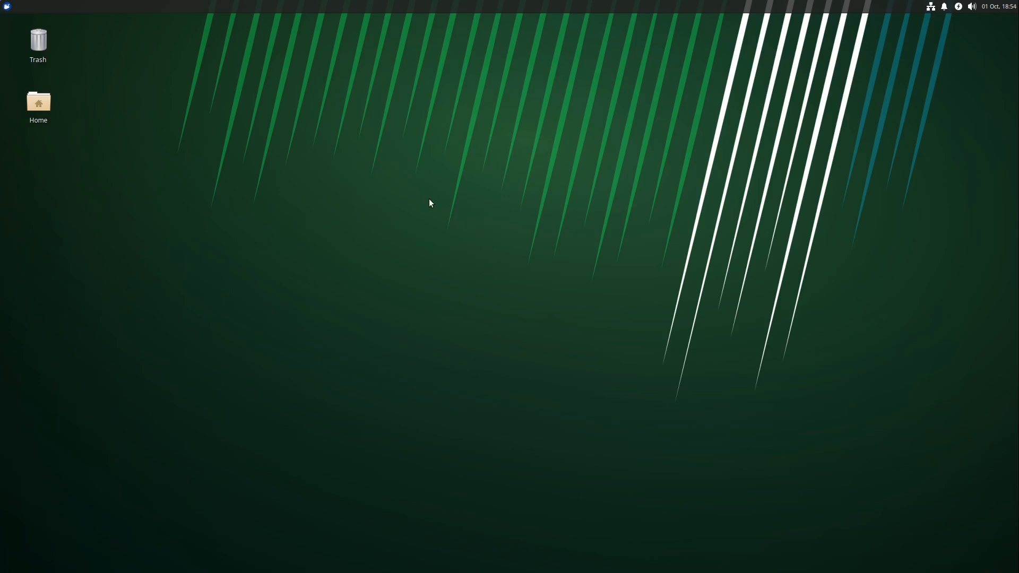
# Shut down the Xubuntu guest from within its desktop session
pyautogui.click(9, 7)
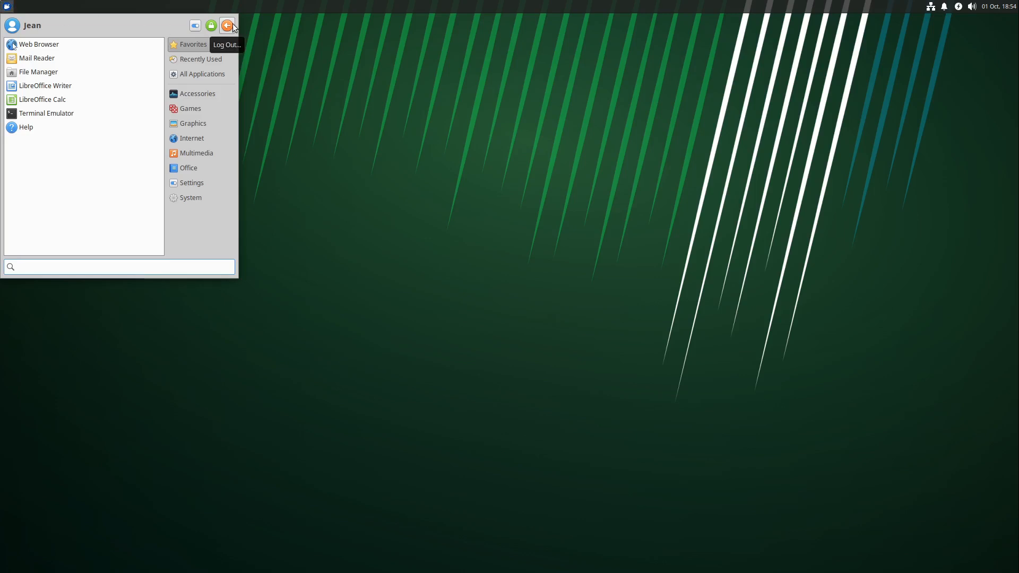
pyautogui.click(228, 26)
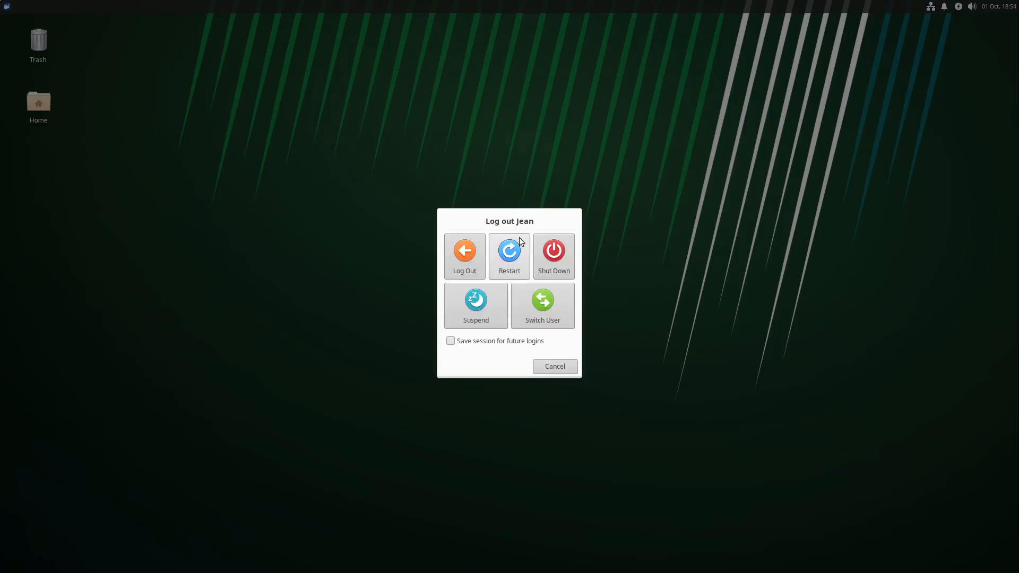
pyautogui.click(544, 251)
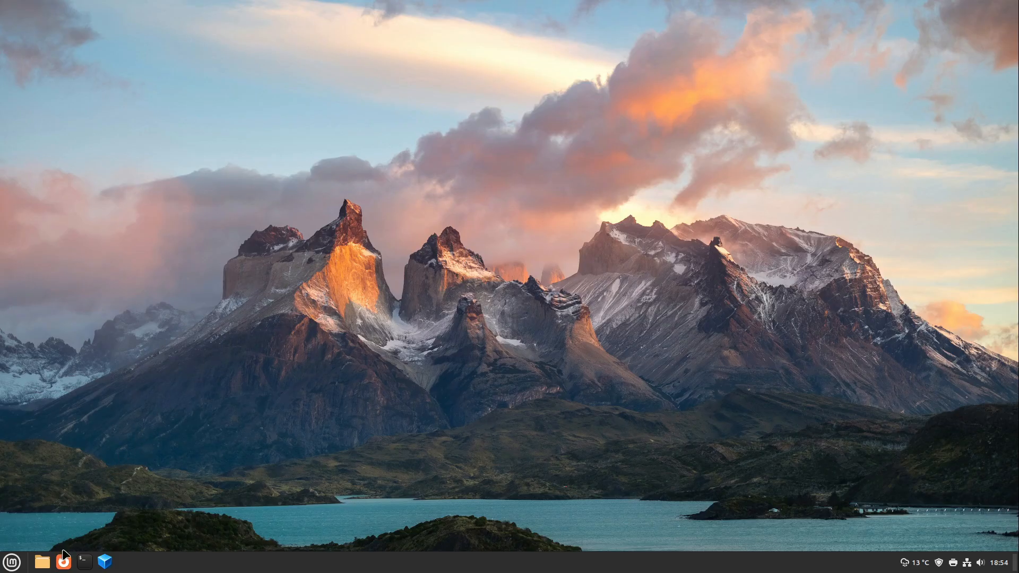
# Switch to Firefox and download the VirtualBox 7.1.2 Extension Pack from the VirtualBox website, accepting its license
pyautogui.click(64, 561)
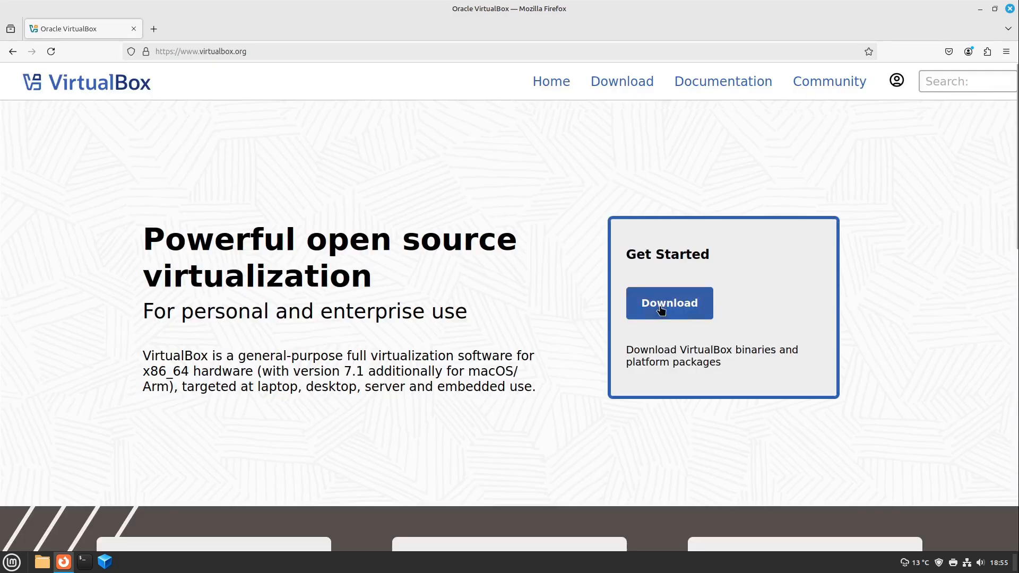
pyautogui.click(661, 306)
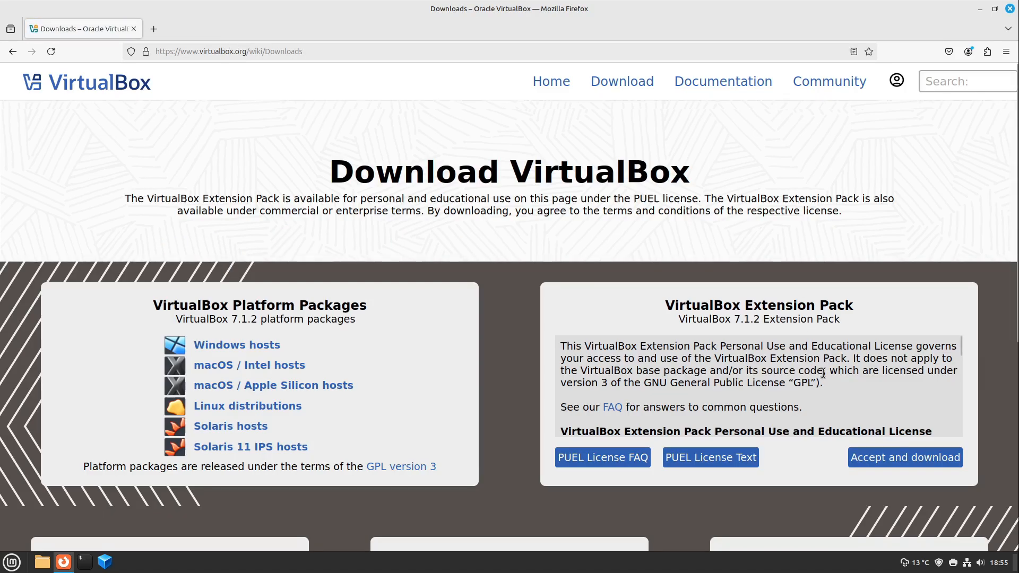
pyautogui.moveTo(669, 305); pyautogui.dragTo(787, 319)
pyautogui.click(787, 318)
pyautogui.click(882, 463)
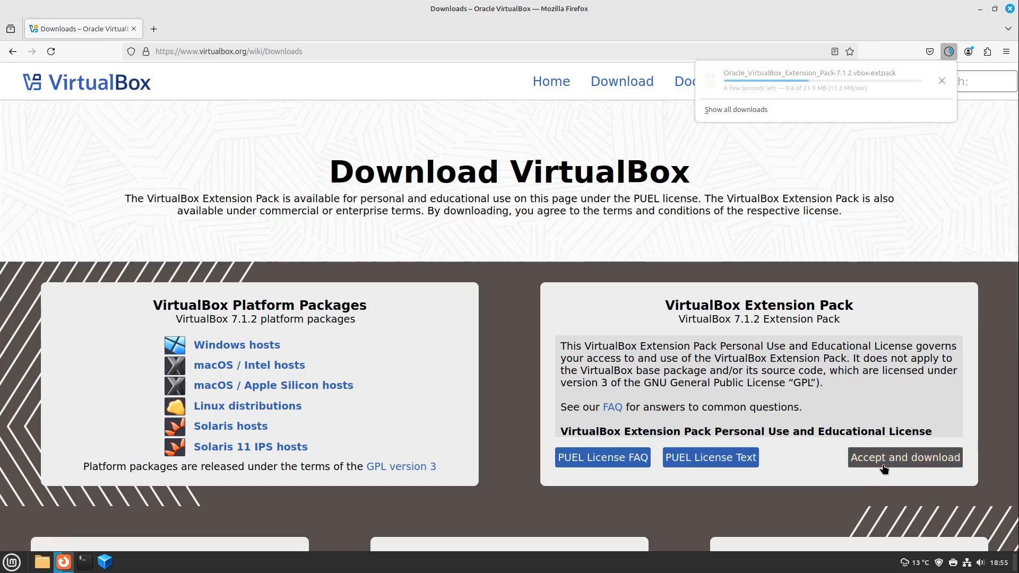
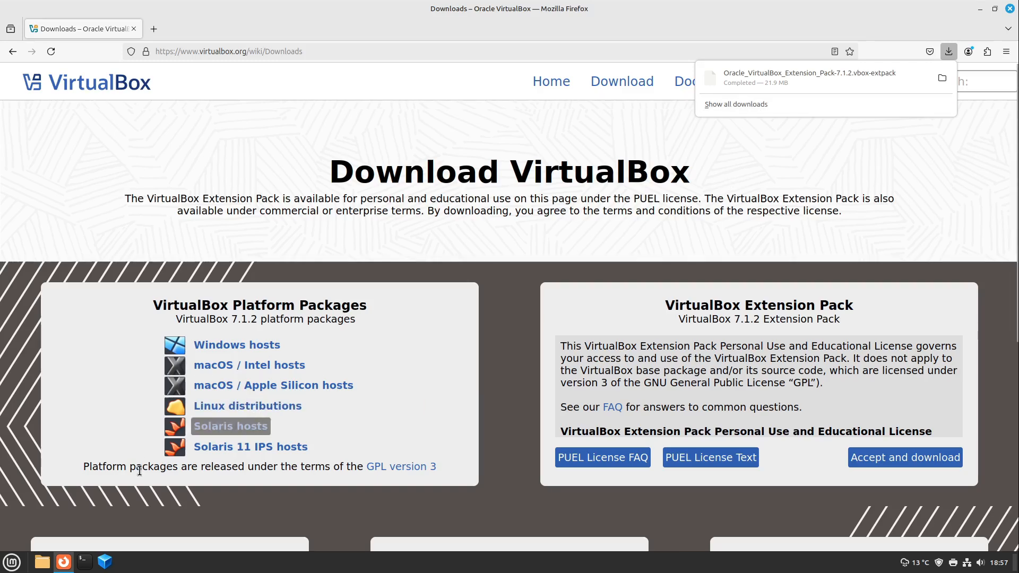
# Launch Oracle VirtualBox from the host's applications and open the Extension Pack Manager
pyautogui.click(12, 561)
pyautogui.write('vir')
pyautogui.press('Down')
pyautogui.press('Down')
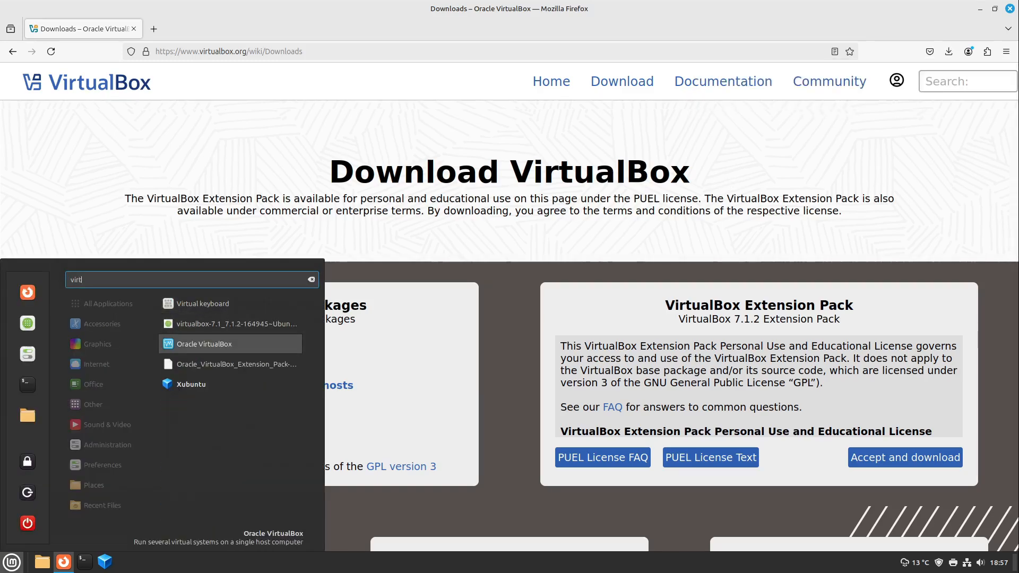
pyautogui.press('Return')
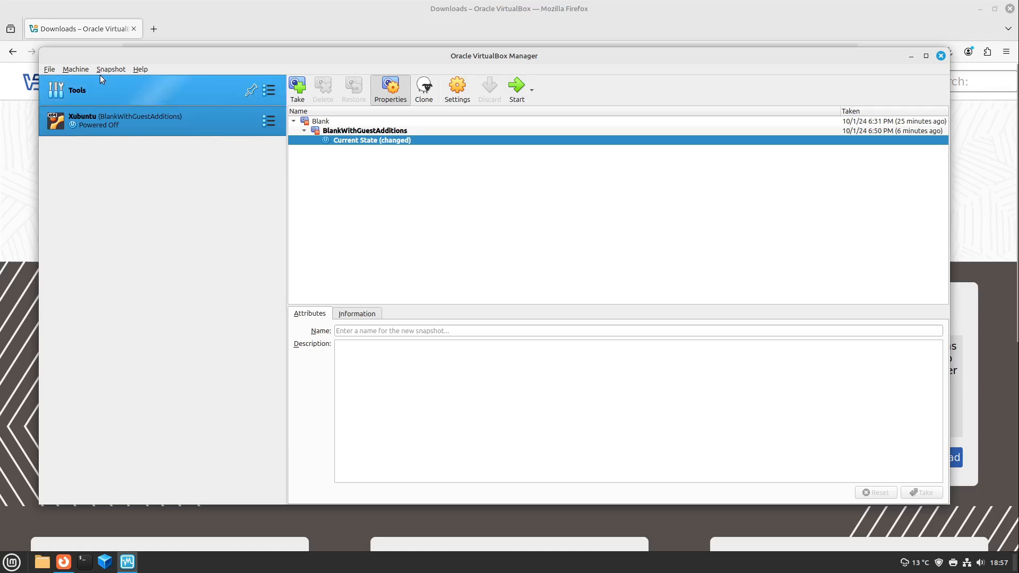
pyautogui.click(50, 70)
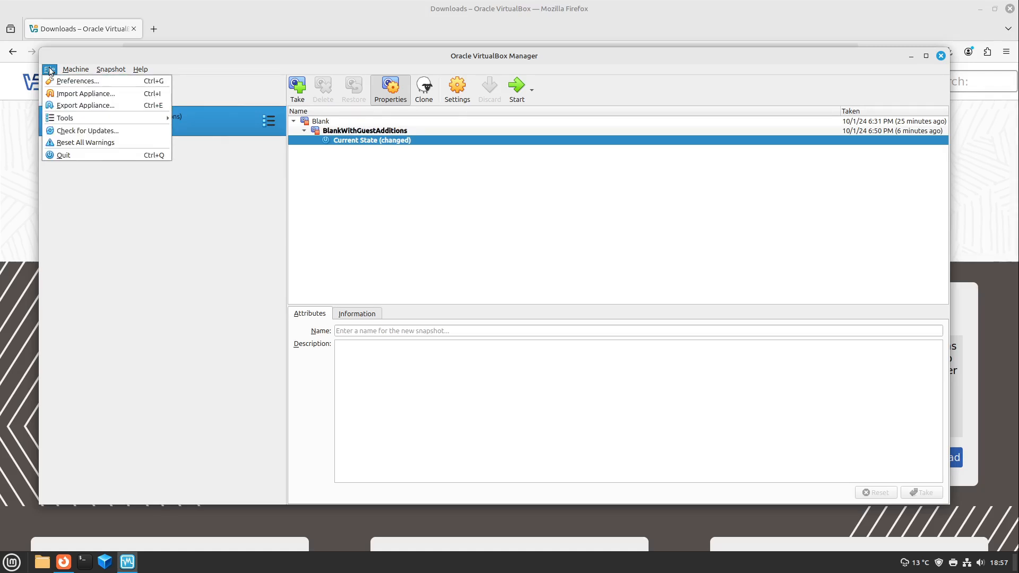
pyautogui.moveTo(62, 119)
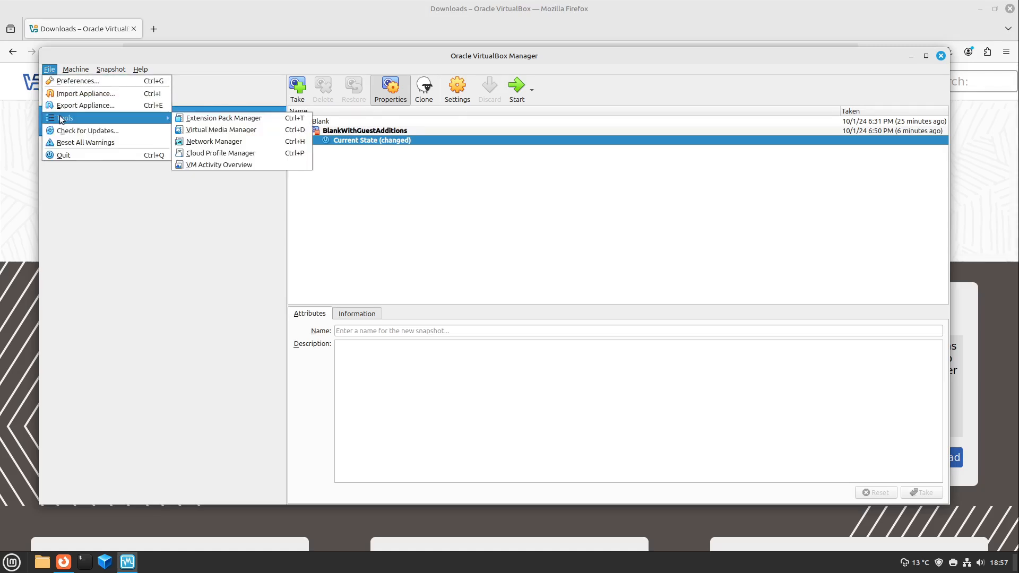
pyautogui.click(239, 119)
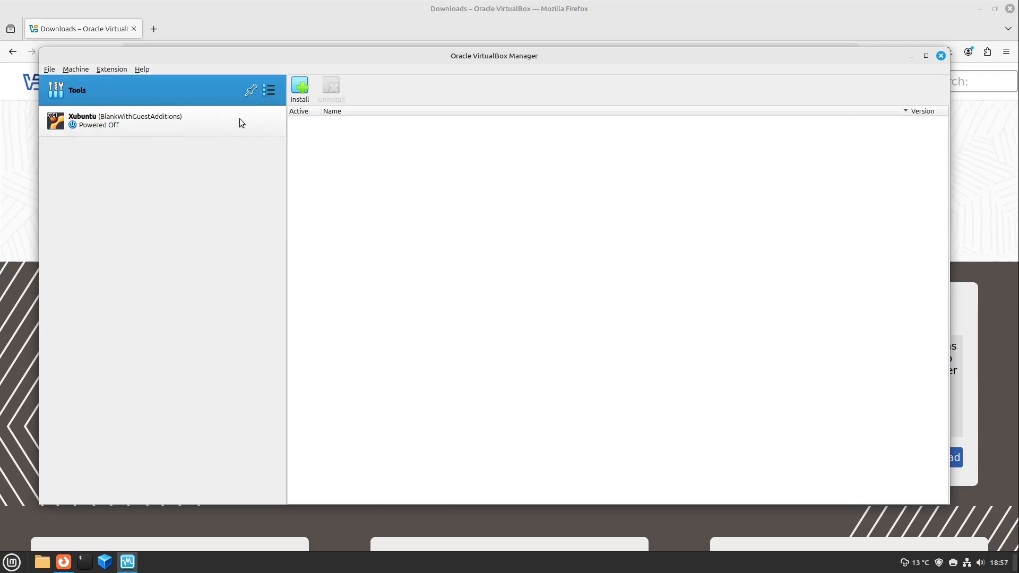
# Install Oracle_VirtualBox_Extension_Pack-7.1.2.vbox-extpack from the Downloads folder, agreeing to its license and authenticating with the account password
pyautogui.click(307, 95)
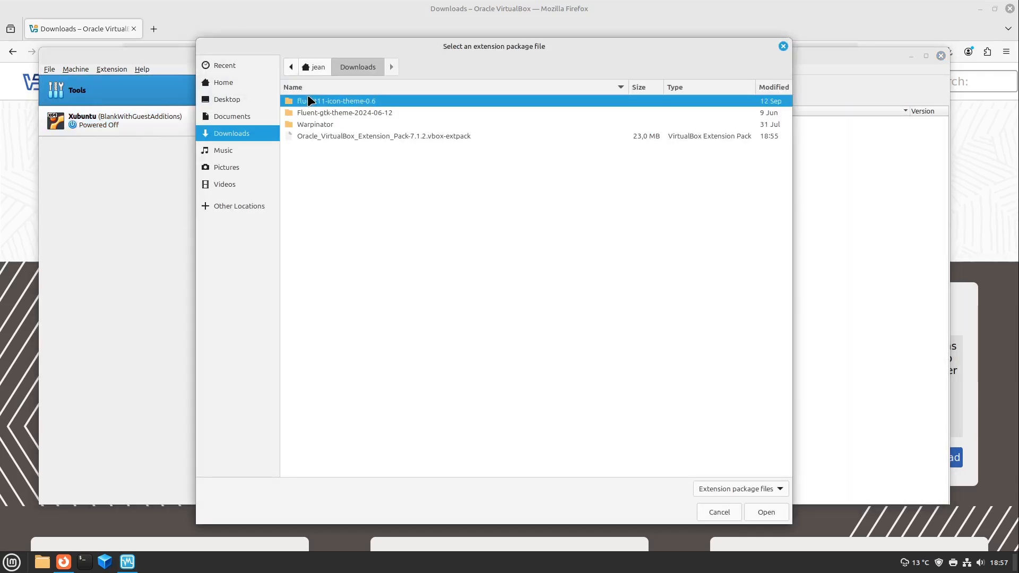
pyautogui.click(318, 137)
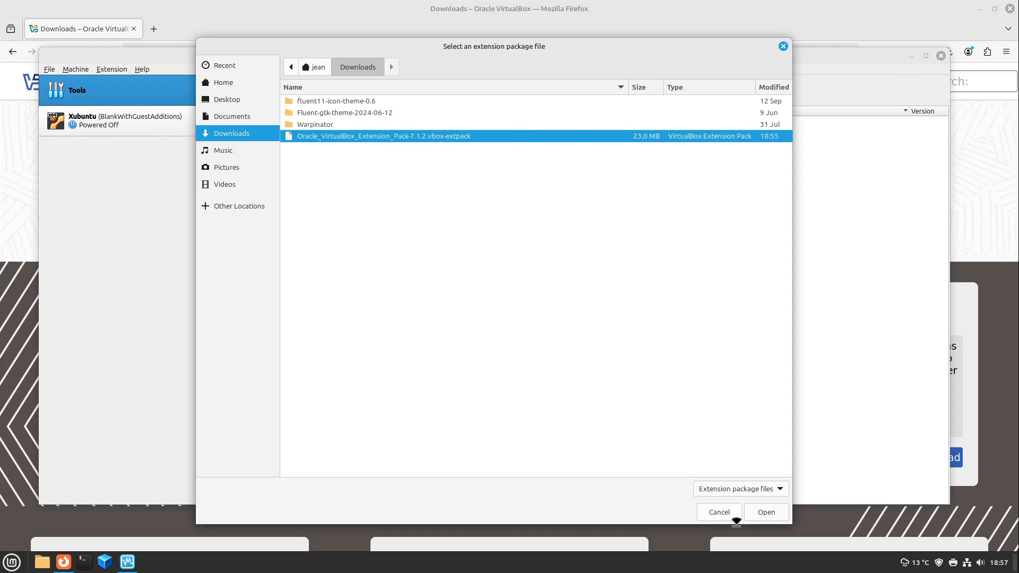
pyautogui.click(765, 517)
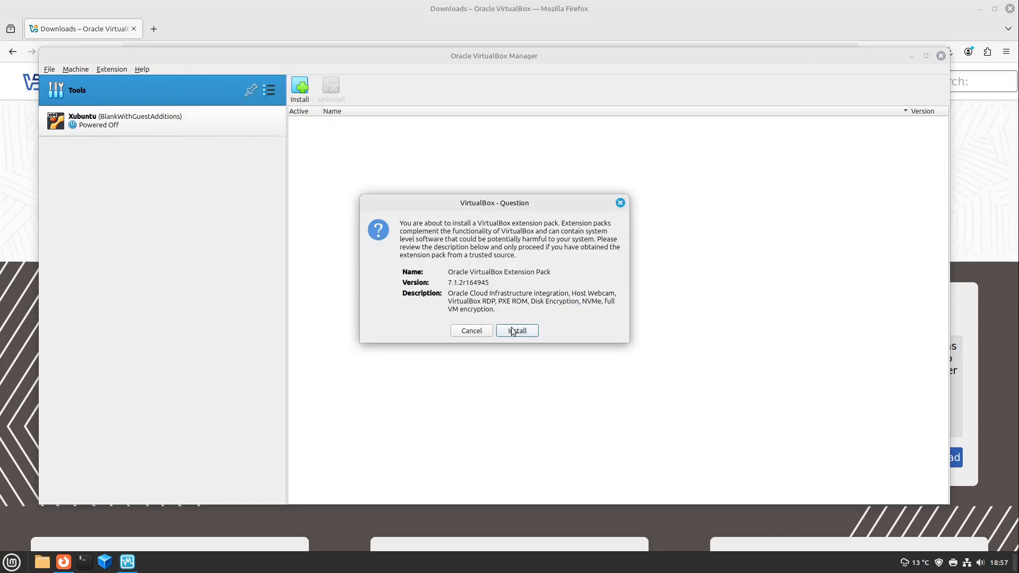
pyautogui.click(512, 331)
pyautogui.scroll(-4, 640, 181)
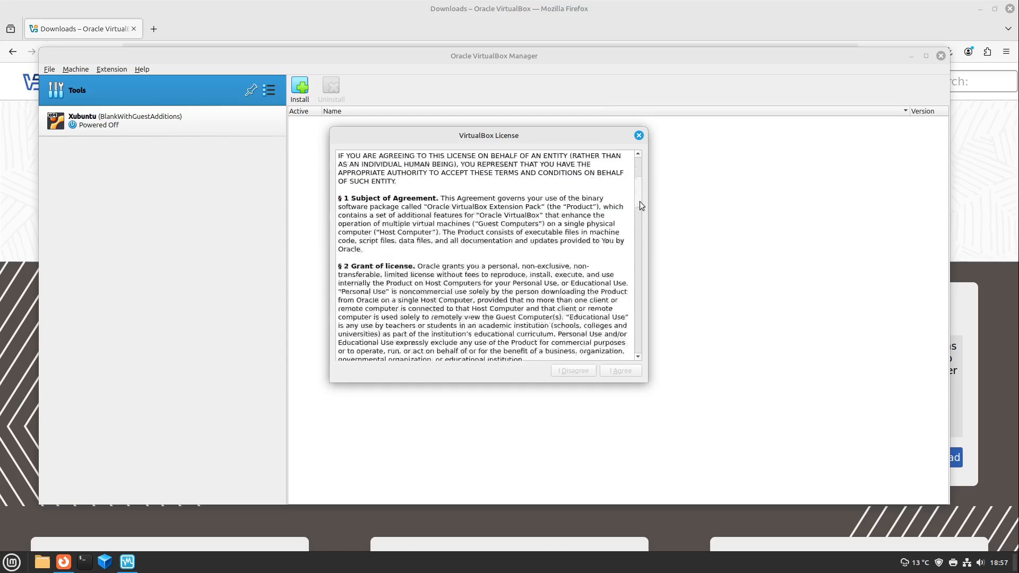
pyautogui.moveTo(638, 205); pyautogui.dragTo(633, 347)
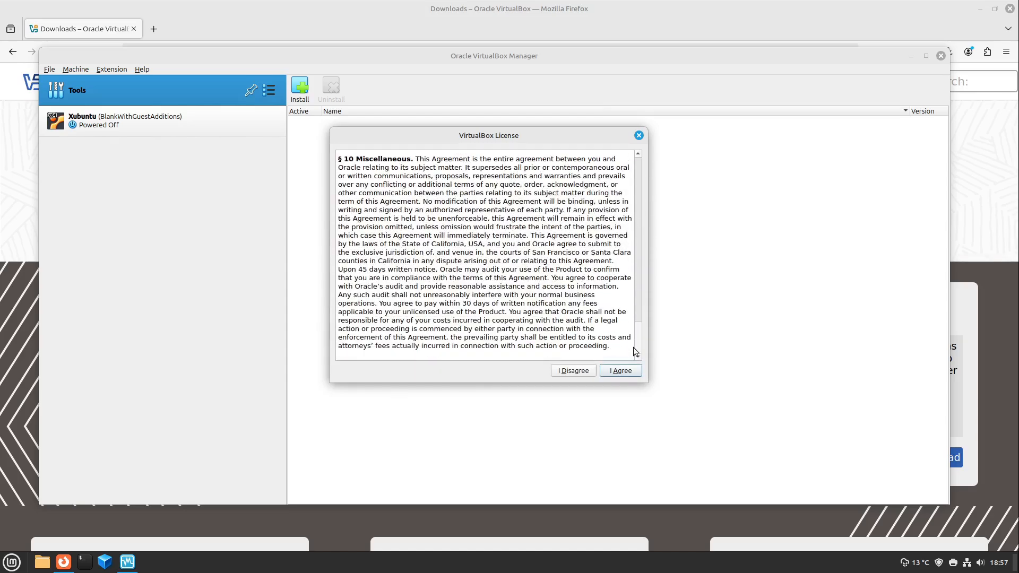
pyautogui.click(618, 370)
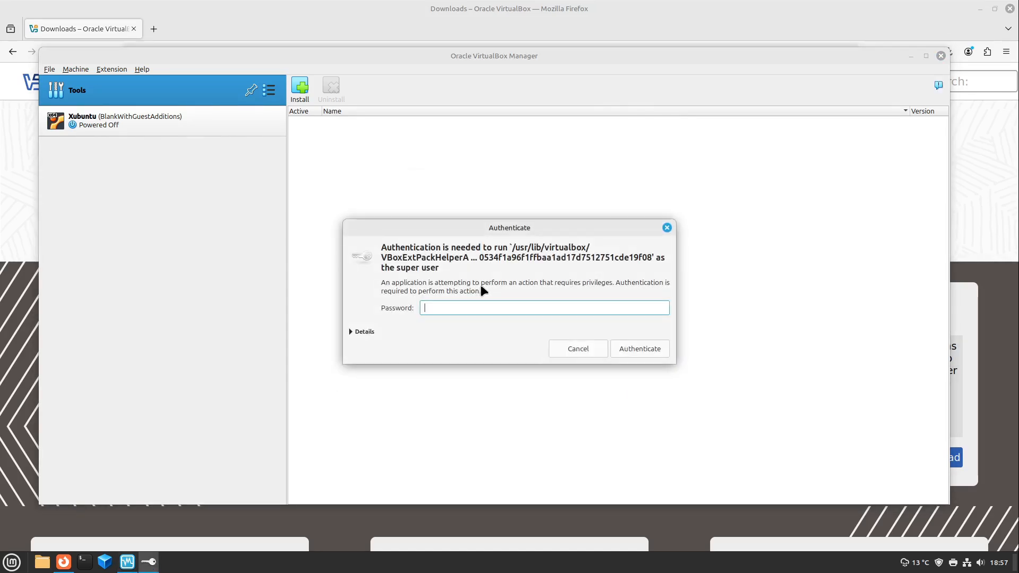
pyautogui.write('********')
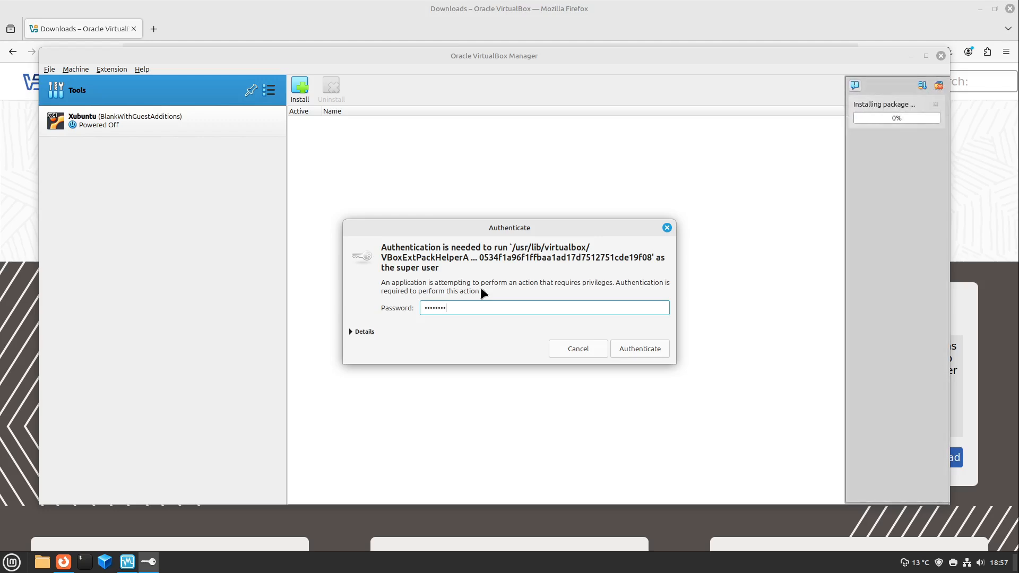
pyautogui.press('Return')
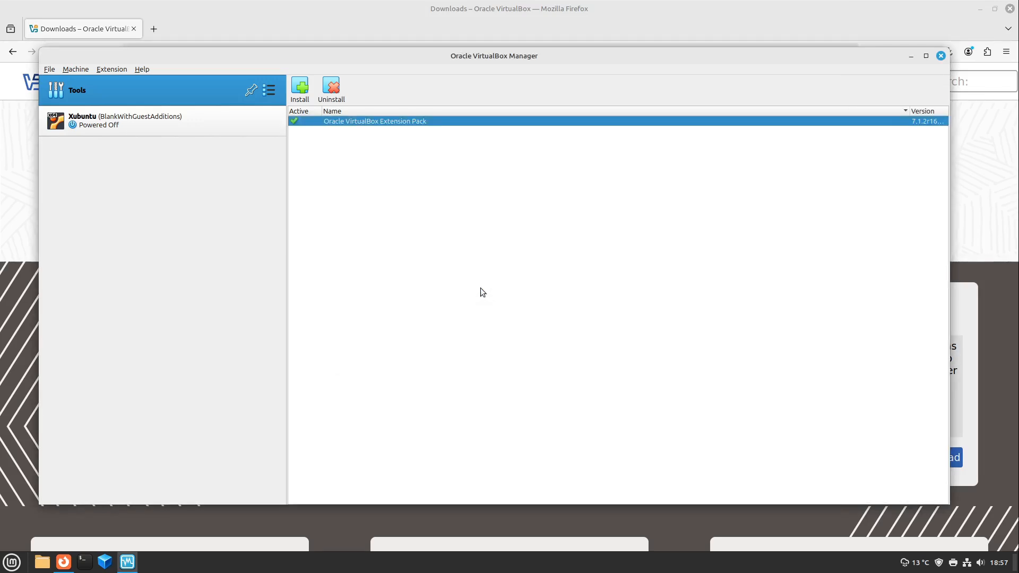
# Open the Xubuntu virtual machine's settings and examine its USB options
pyautogui.click(205, 128)
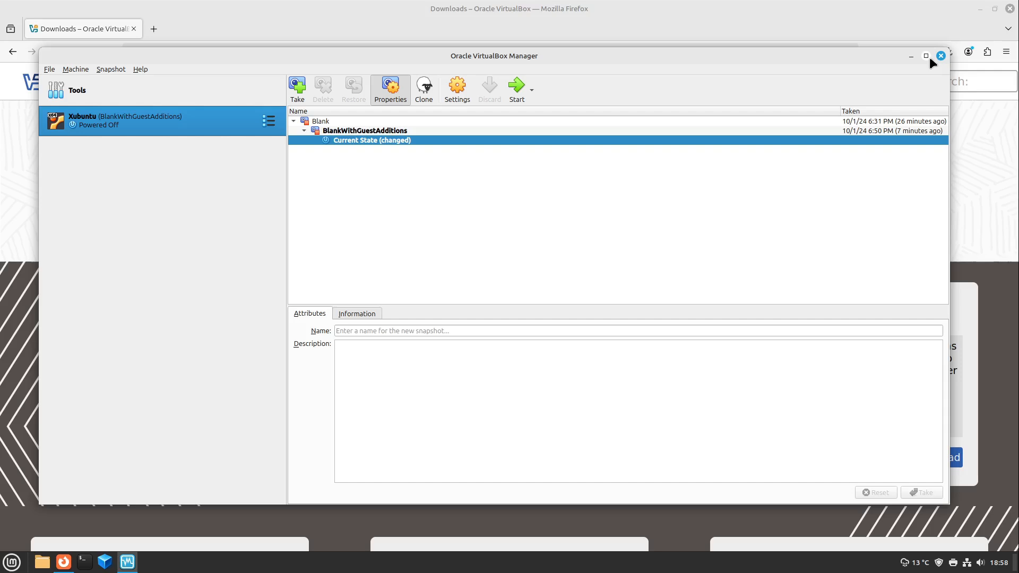
pyautogui.click(454, 88)
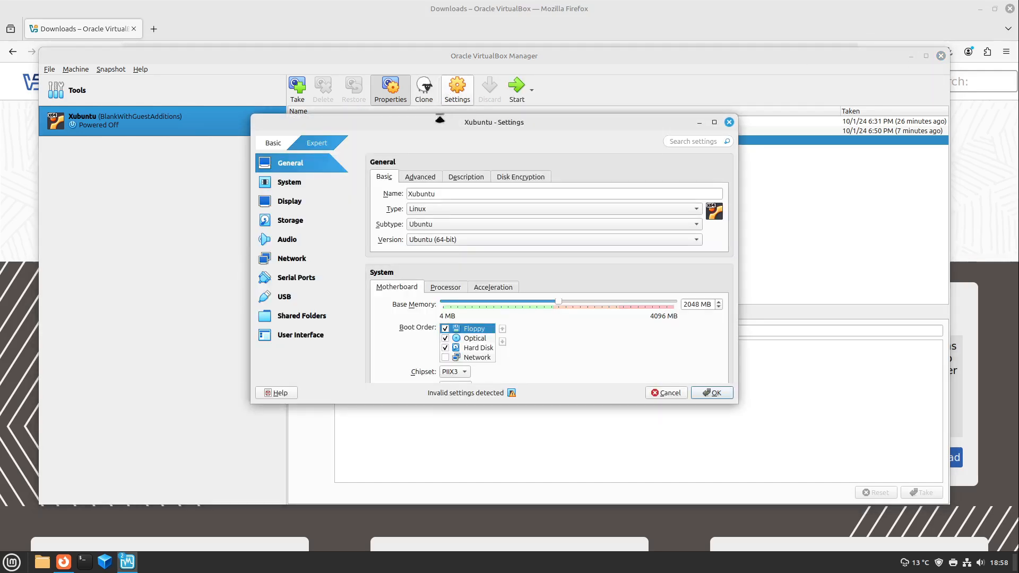
pyautogui.click(294, 297)
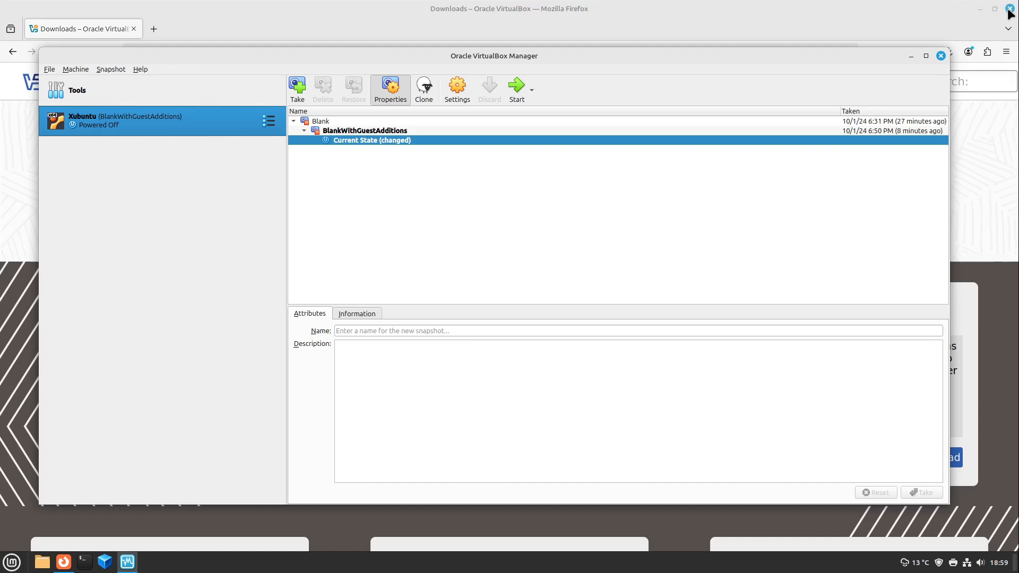
# Try attaching Xubuntu's network Adapter 1 to Bridged Adapter and to NAT Network, and discard the settings changes
pyautogui.click(925, 56)
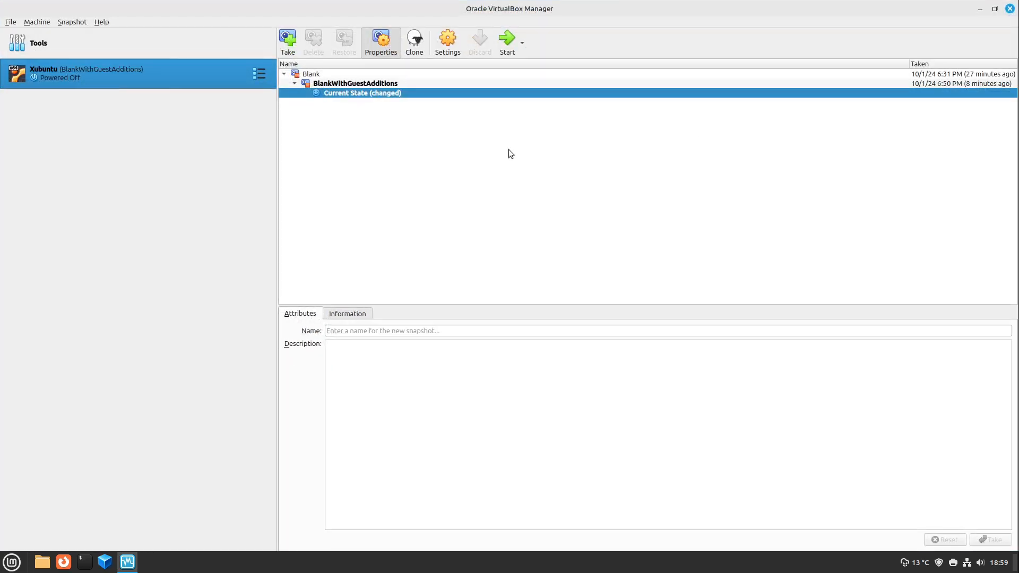
pyautogui.click(445, 42)
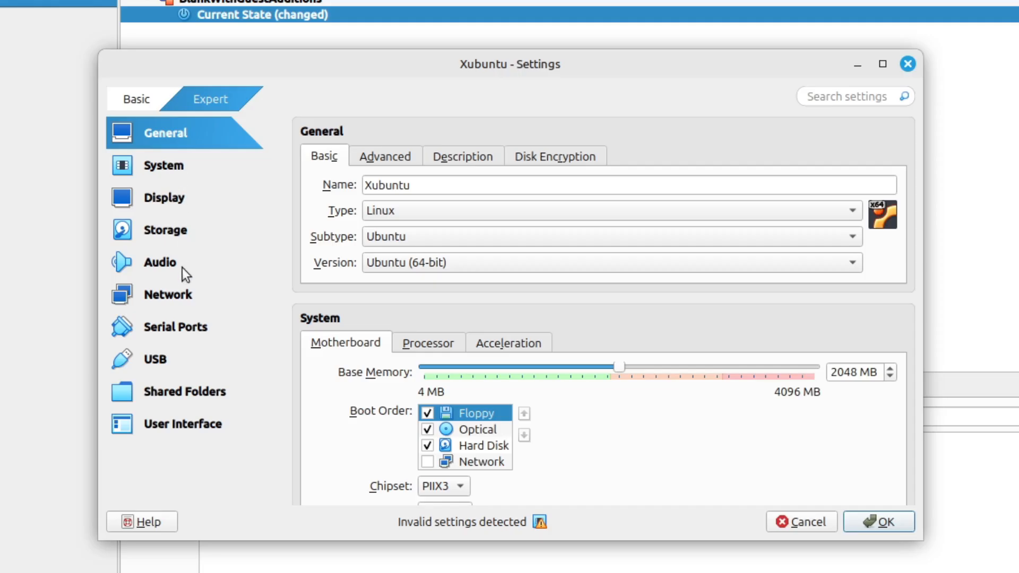
pyautogui.click(176, 298)
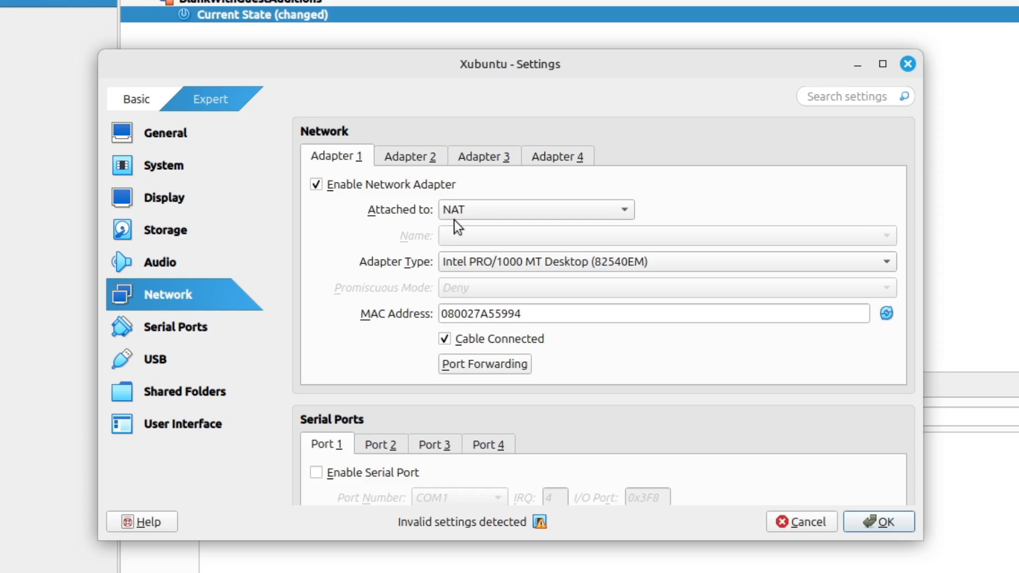
pyautogui.click(469, 210)
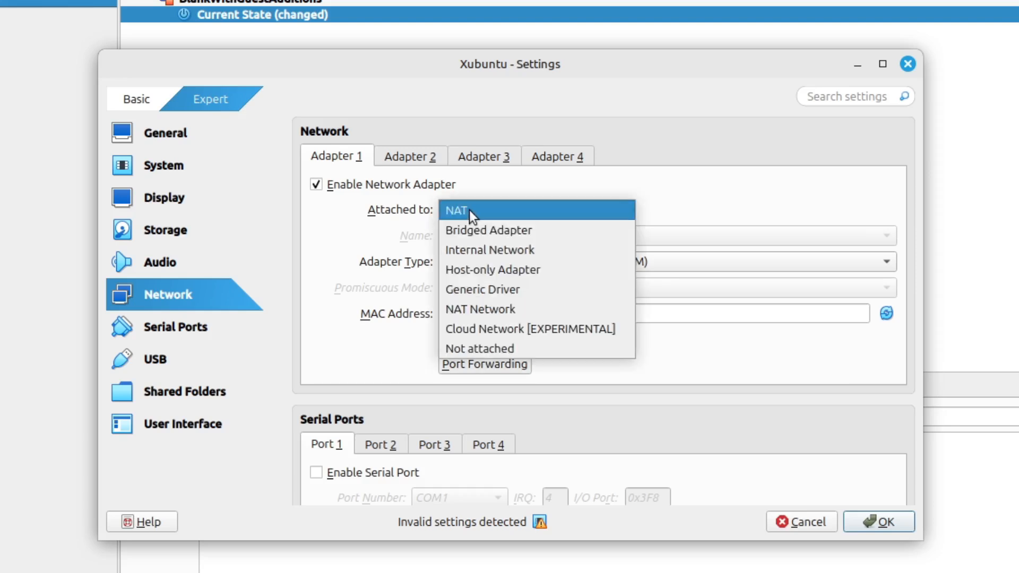
pyautogui.click(460, 230)
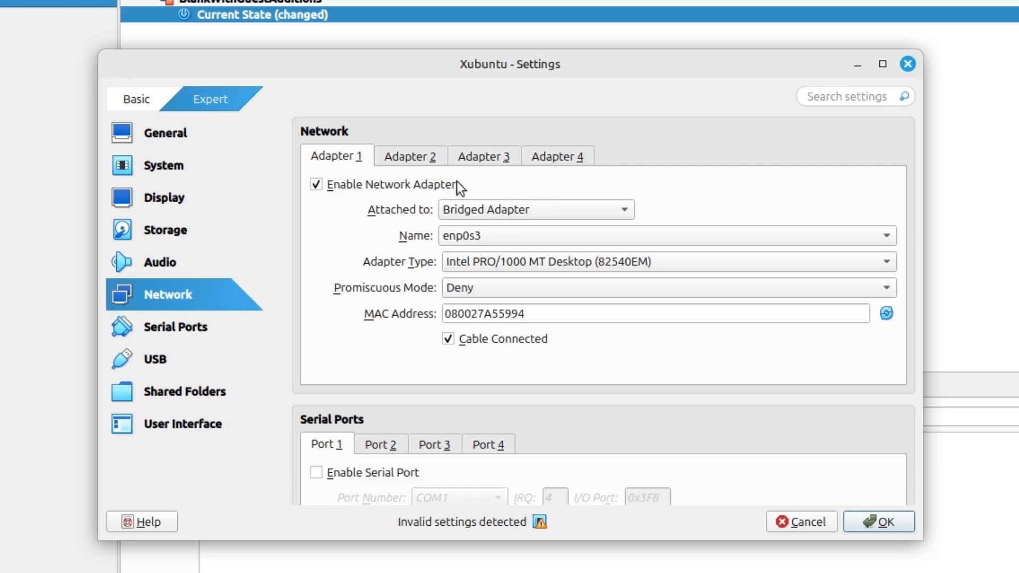
pyautogui.click(470, 213)
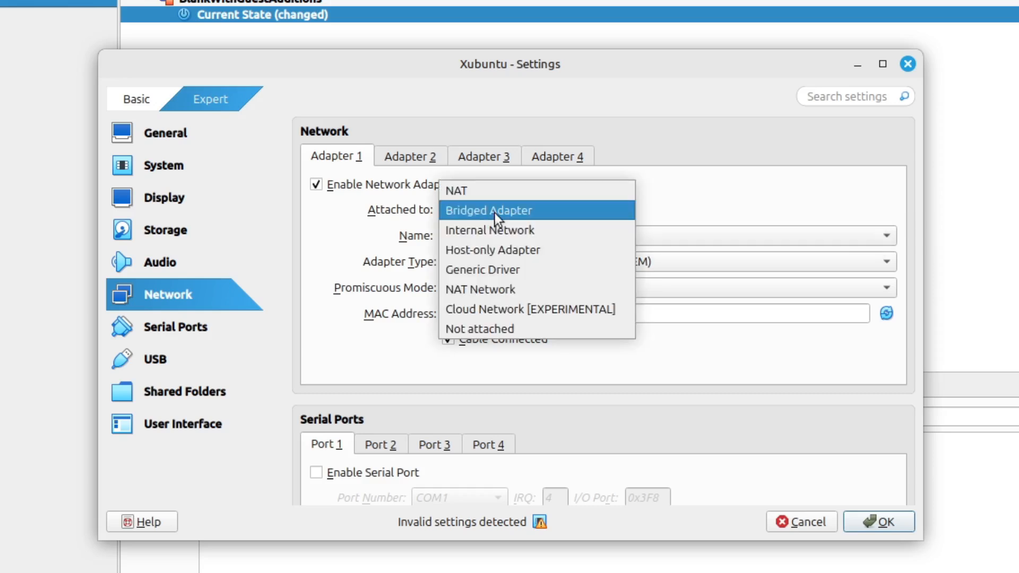
pyautogui.click(496, 289)
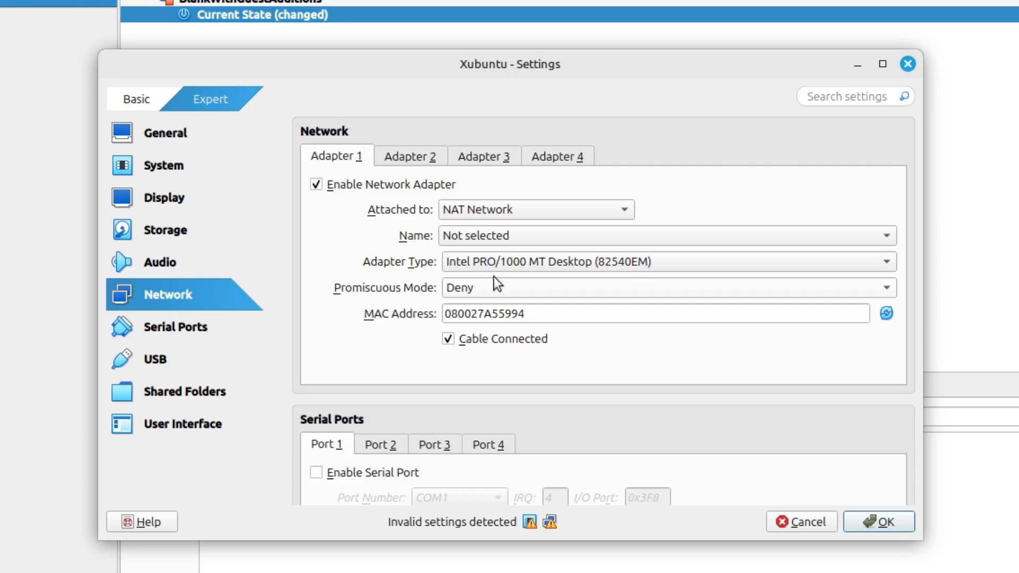
pyautogui.click(487, 234)
pyautogui.click(486, 233)
pyautogui.click(817, 522)
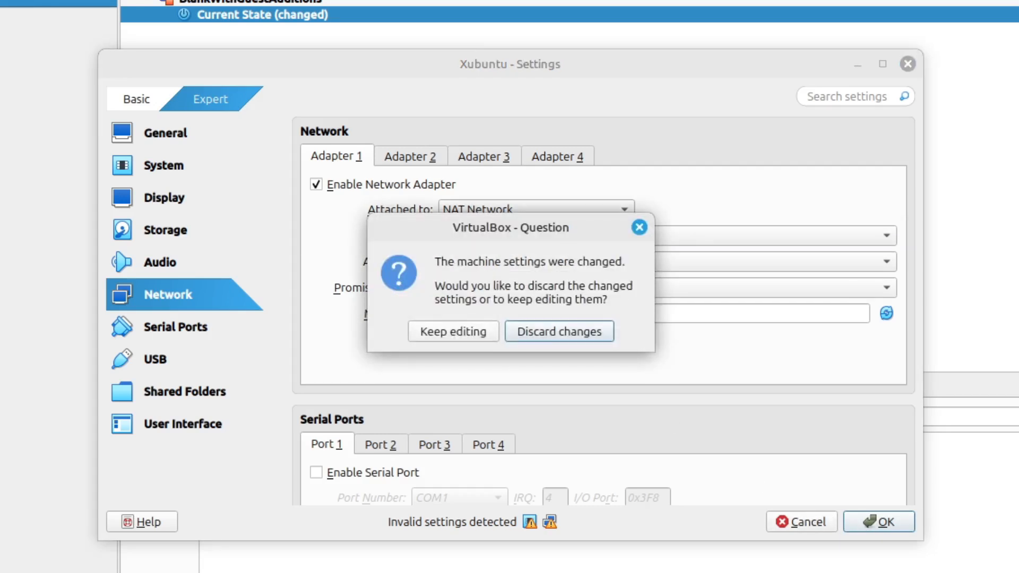
pyautogui.click(557, 332)
# Create a new NAT network in the Network Manager
pyautogui.click(11, 23)
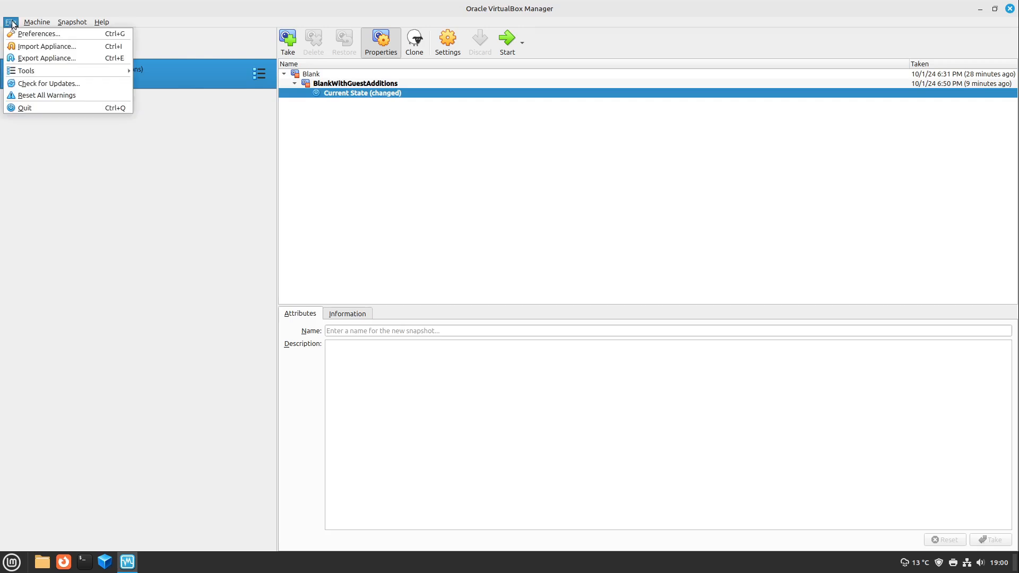
pyautogui.moveTo(31, 71)
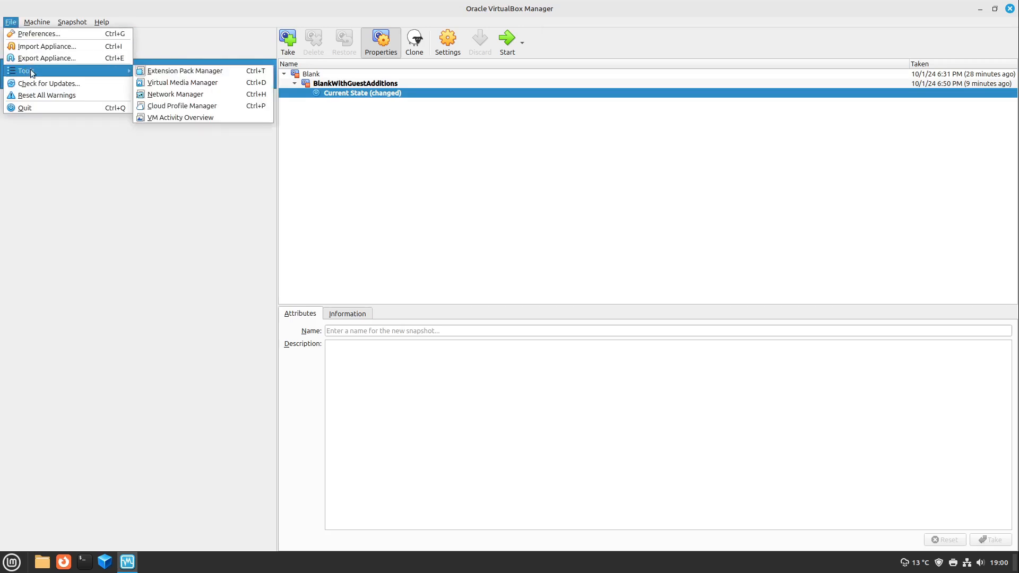
pyautogui.click(222, 100)
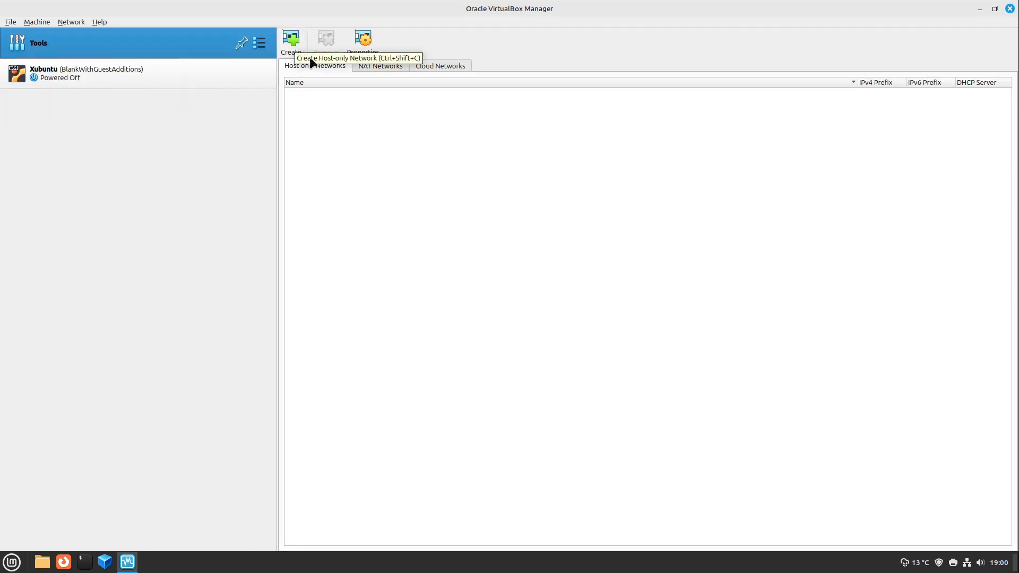
pyautogui.click(381, 67)
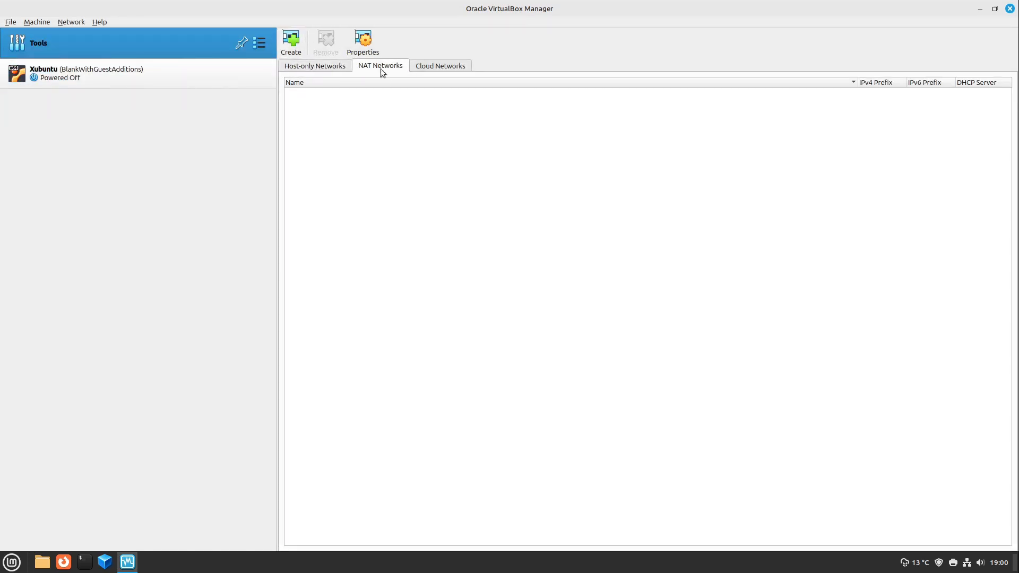
pyautogui.click(424, 70)
pyautogui.click(398, 71)
pyautogui.click(287, 42)
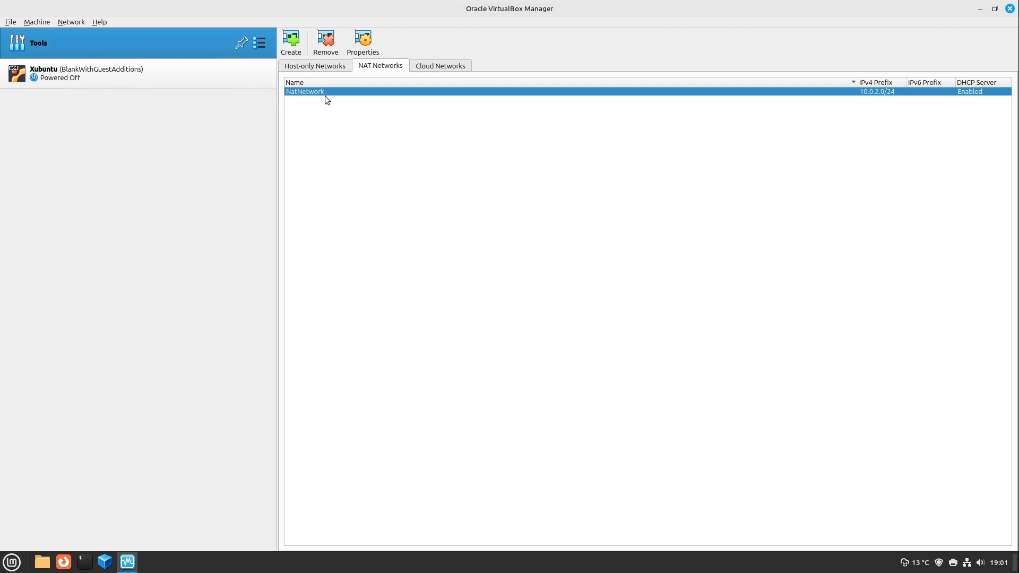
# Show the new NAT network's properties and examine its general options and port forwarding rules
pyautogui.click(369, 47)
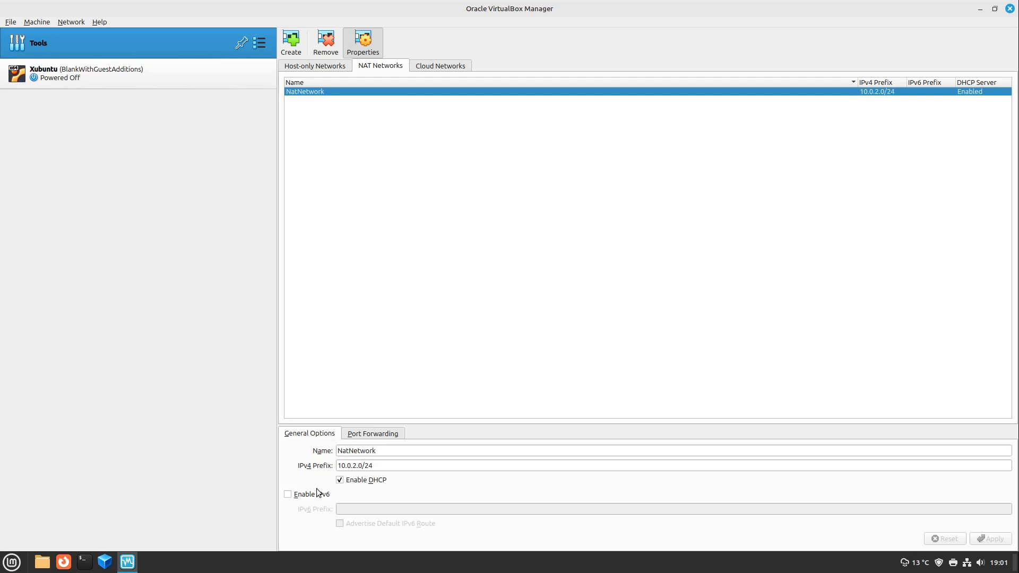
pyautogui.click(375, 438)
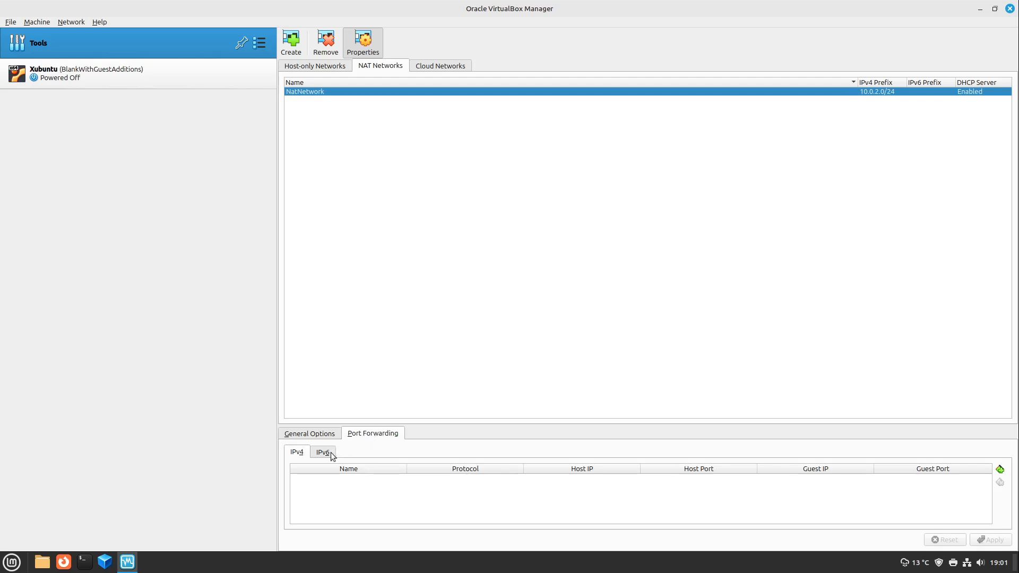
pyautogui.click(311, 436)
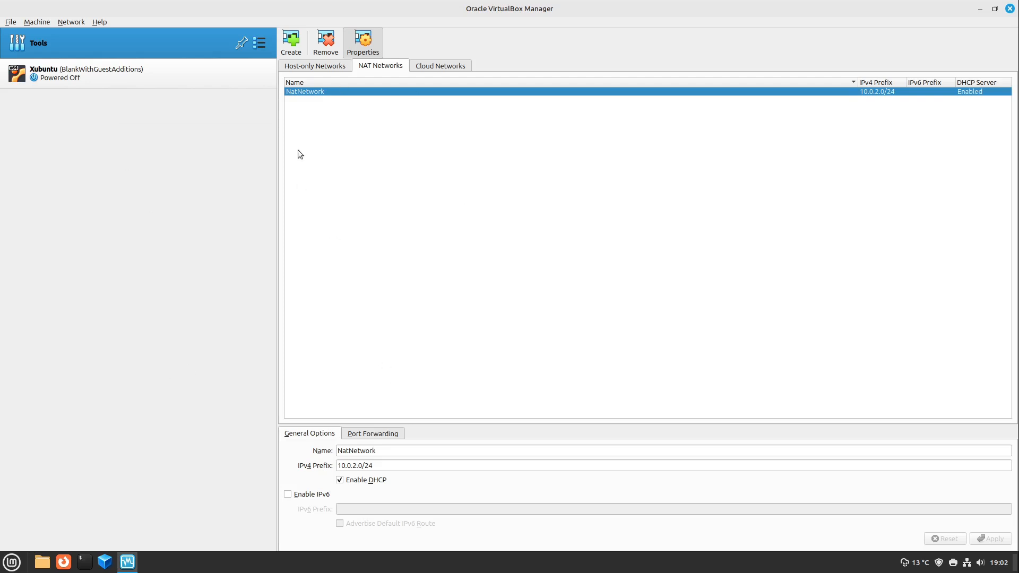
# Open the Xubuntu virtual machine's settings and examine network Adapters 1 and 2 and the attachment types available for Adapter 1
pyautogui.click(11, 21)
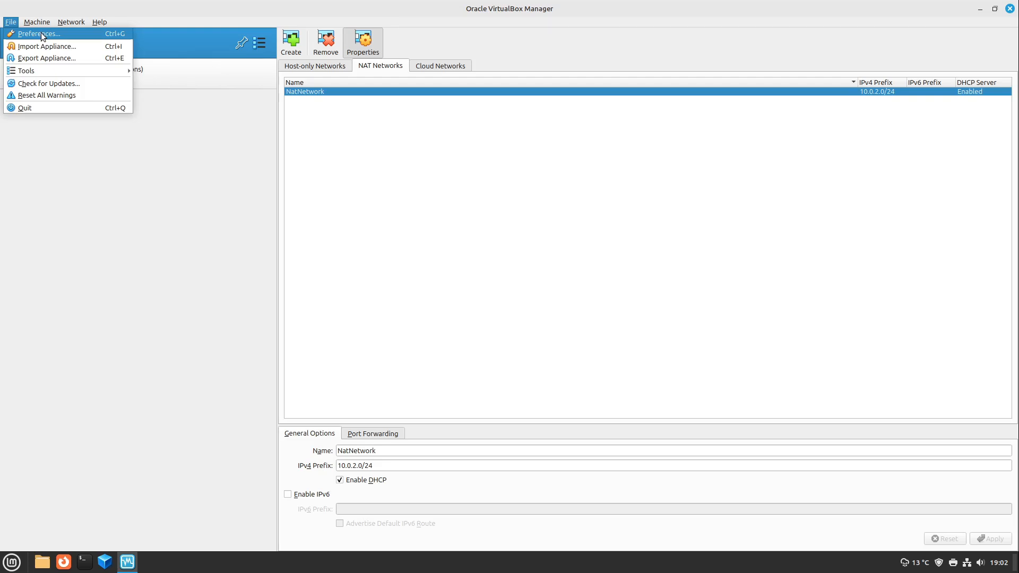
pyautogui.press('Escape')
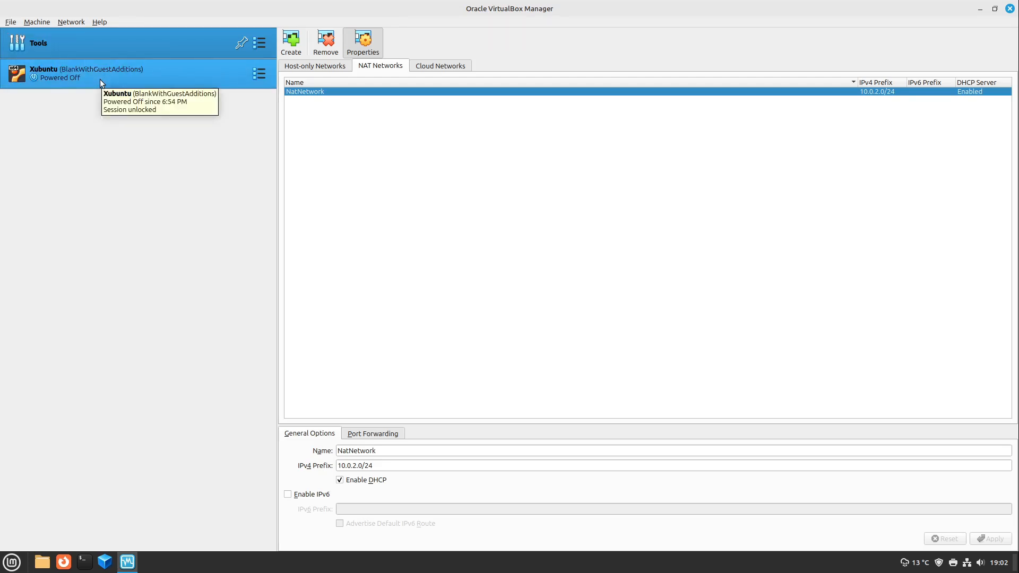
pyautogui.click(100, 79)
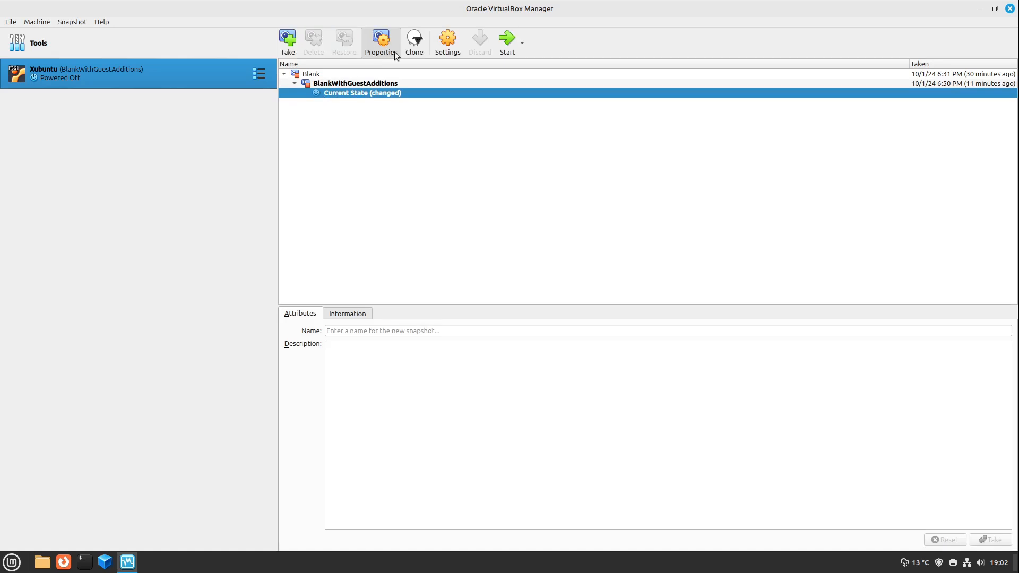
pyautogui.click(447, 42)
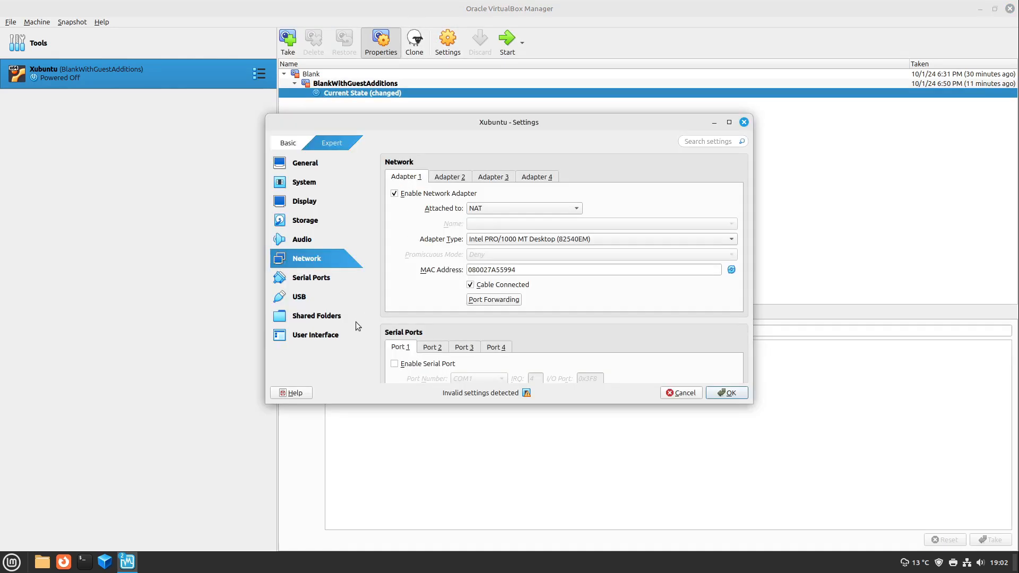
pyautogui.click(454, 181)
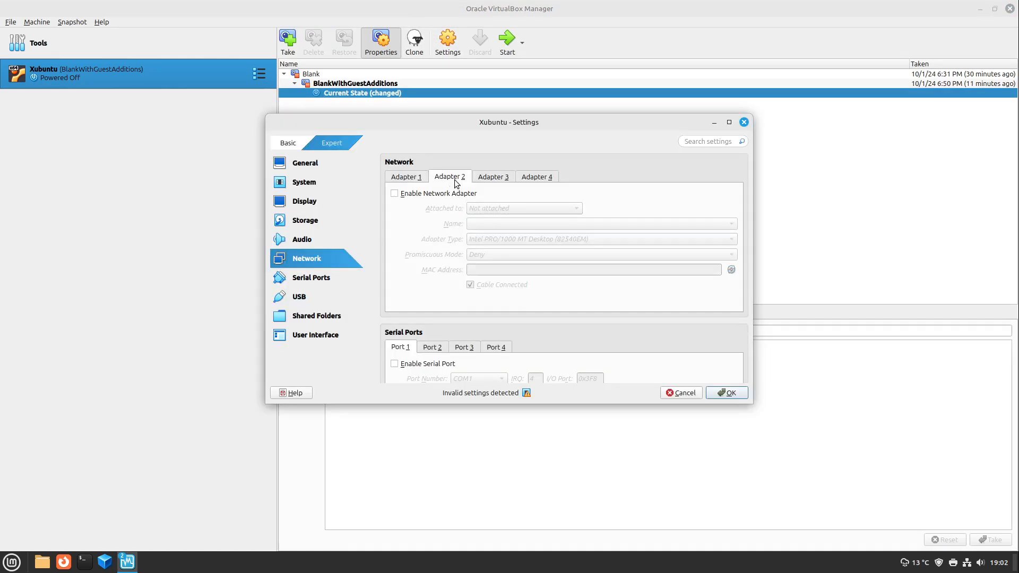
pyautogui.click(410, 180)
pyautogui.click(475, 214)
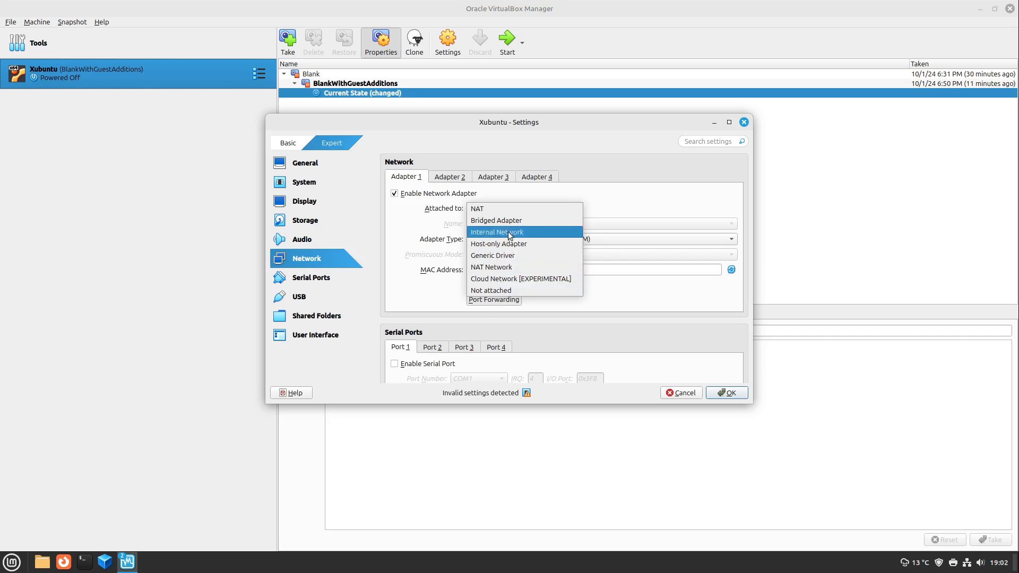
pyautogui.click(493, 211)
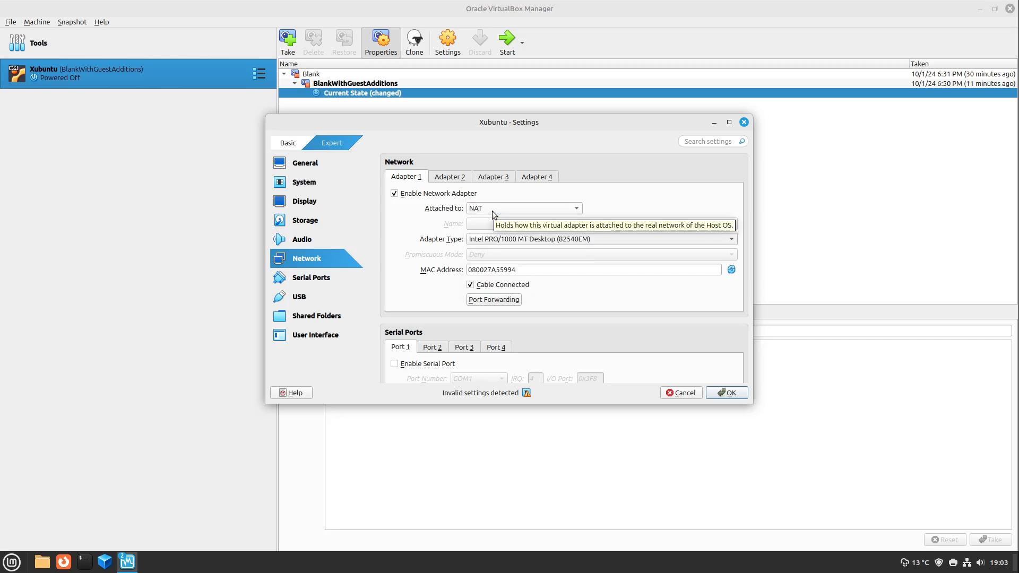
# Try attaching Xubuntu's network Adapter 1 to Bridged Adapter
pyautogui.click(492, 211)
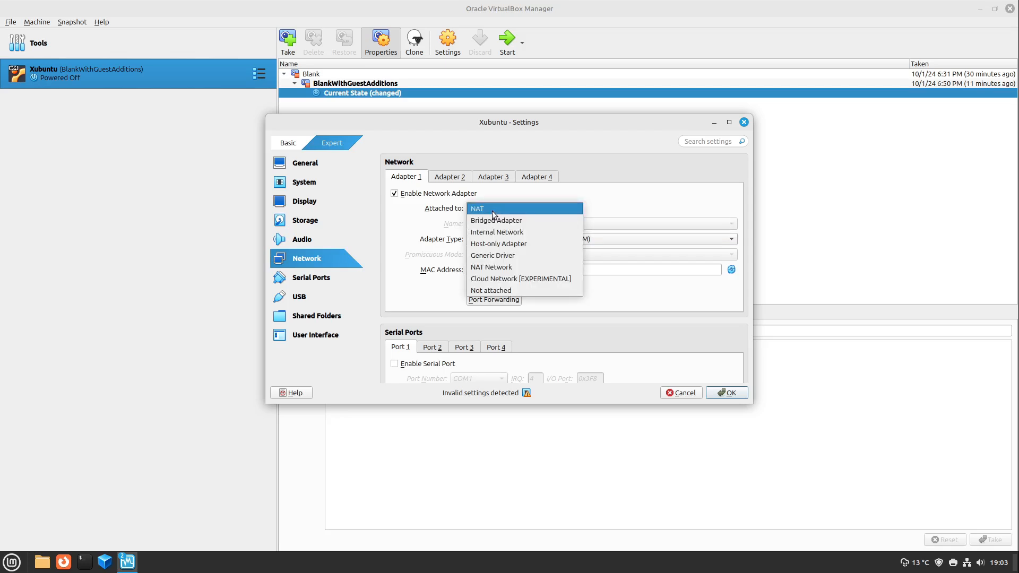
pyautogui.click(488, 223)
pyautogui.click(486, 212)
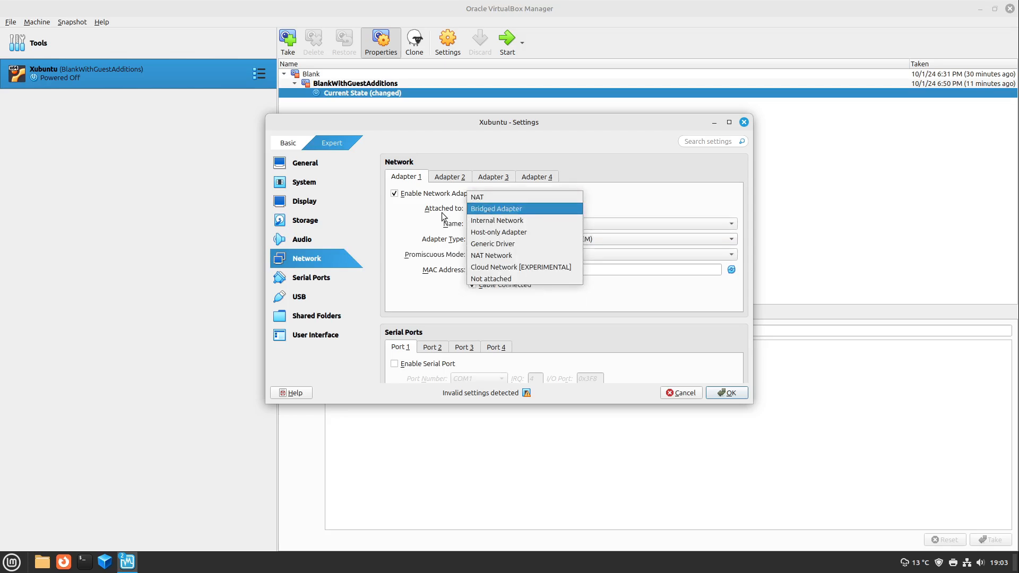
pyautogui.click(443, 214)
pyautogui.click(498, 210)
pyautogui.click(440, 211)
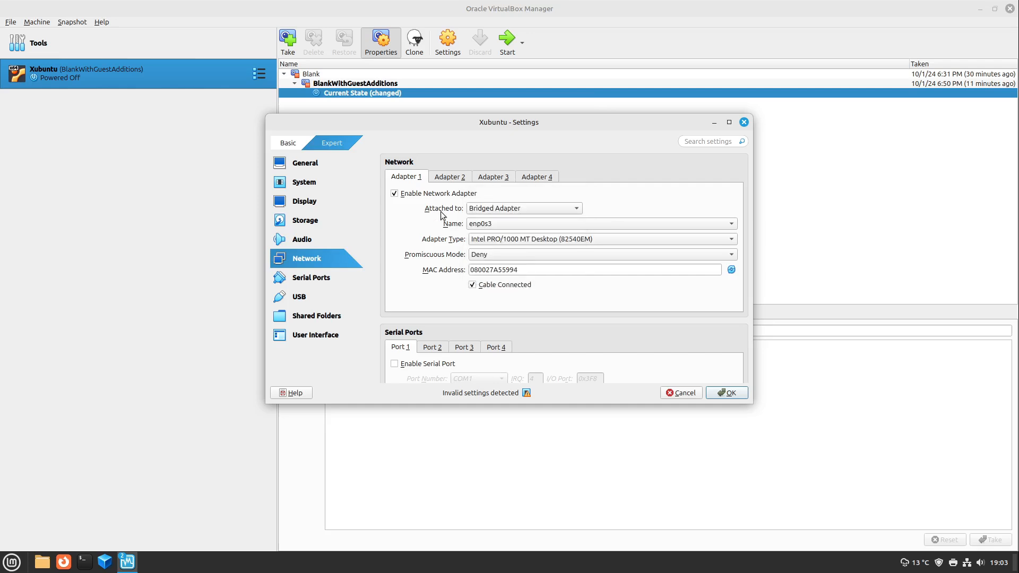
# Try enabling network Adapter 2 and attaching it to the NAT Network named NatNetwork
pyautogui.click(453, 180)
pyautogui.click(445, 198)
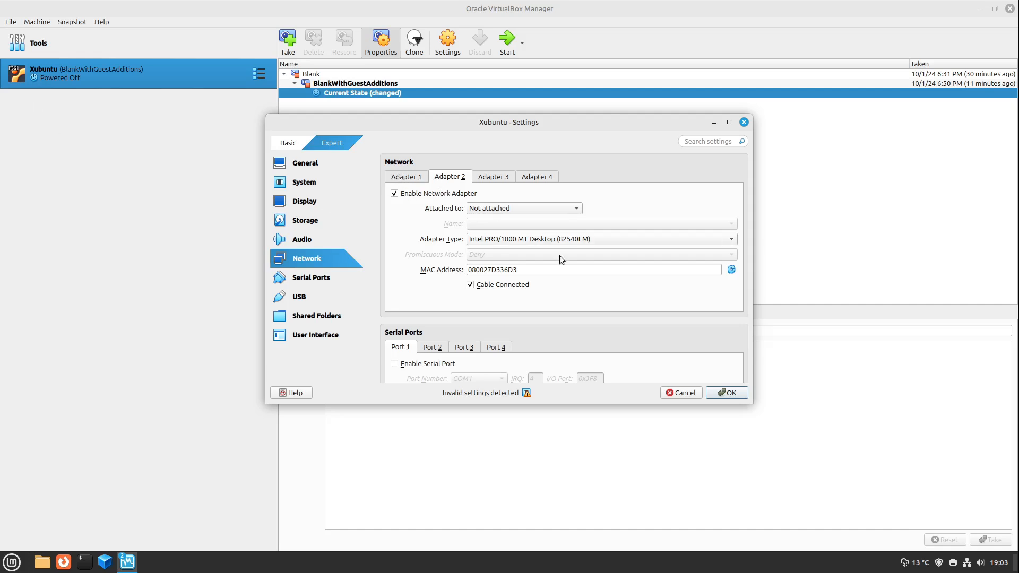
pyautogui.click(513, 208)
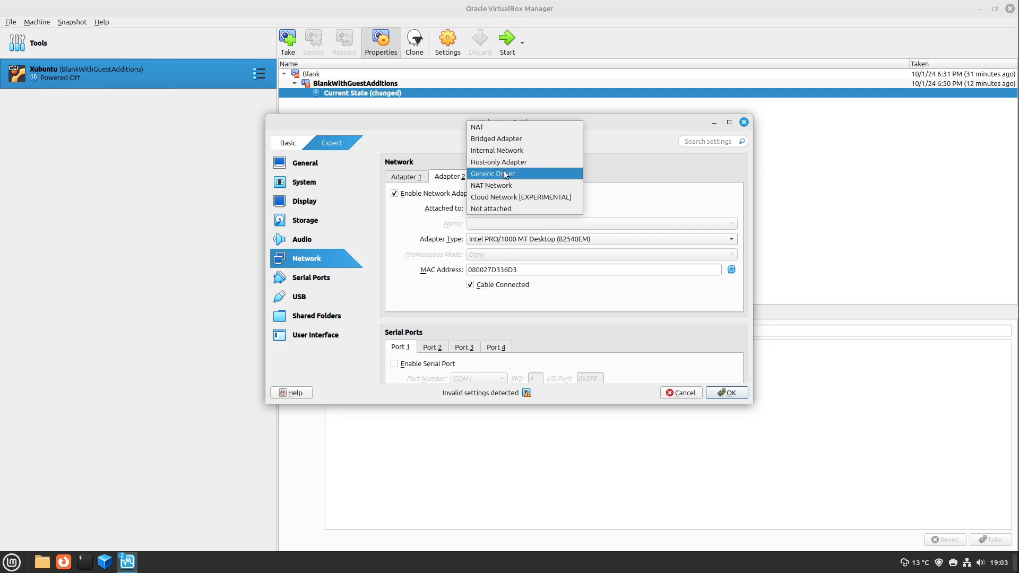
pyautogui.click(507, 185)
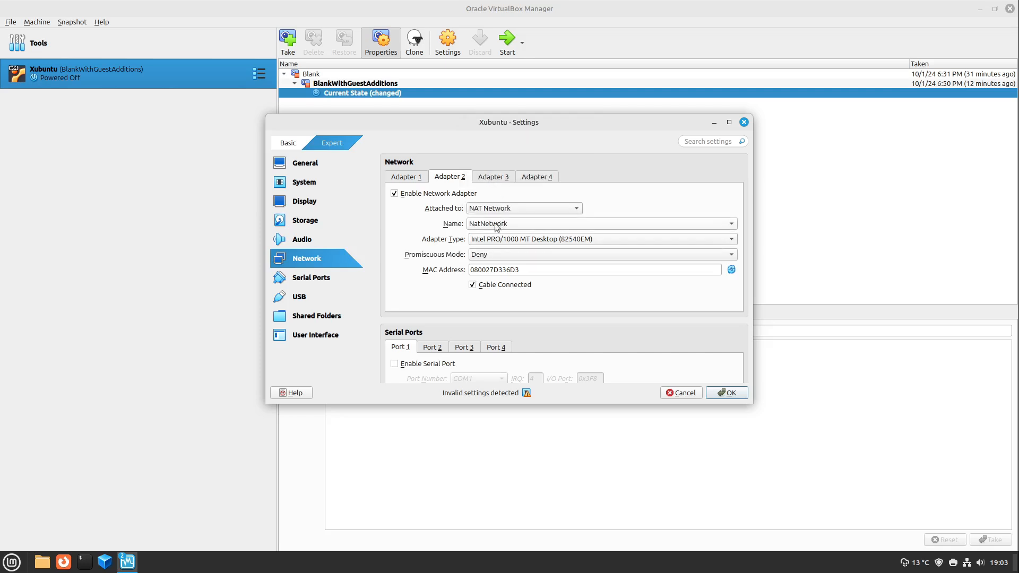
# Compare the settings of network Adapter 1 and Adapter 2, and disable Adapter 2
pyautogui.click(411, 181)
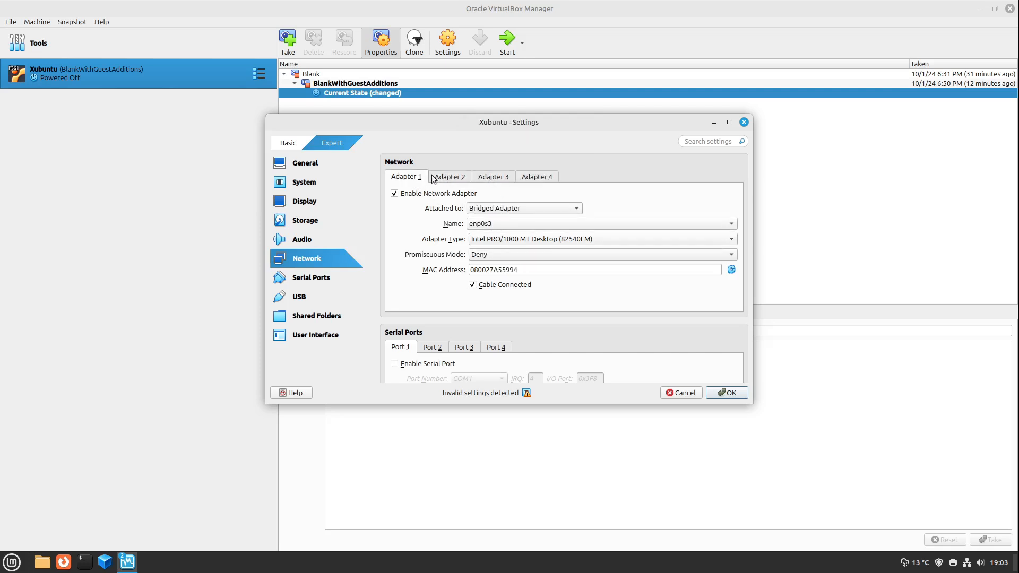
pyautogui.click(451, 179)
pyautogui.click(420, 181)
pyautogui.click(449, 177)
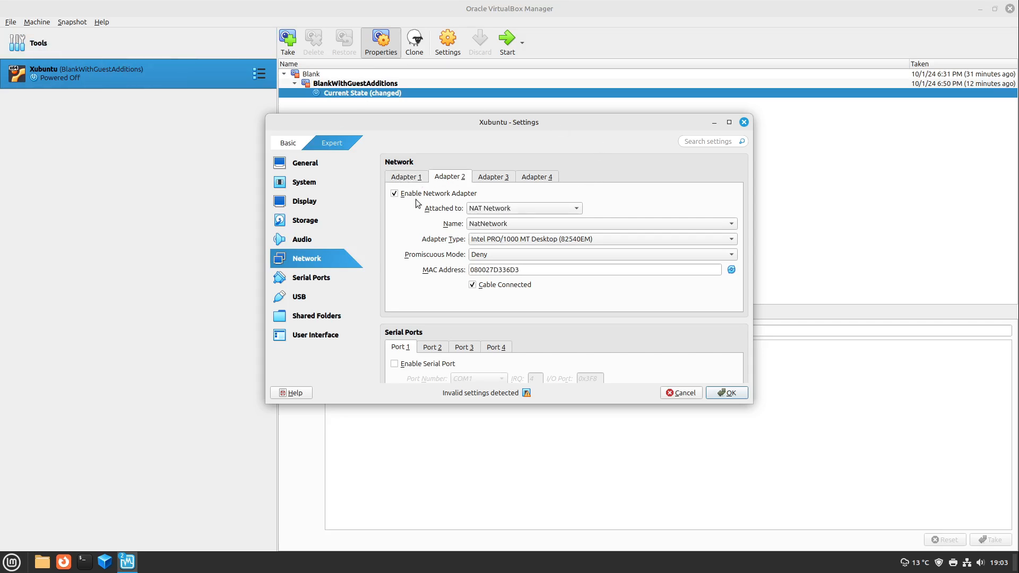
pyautogui.click(417, 180)
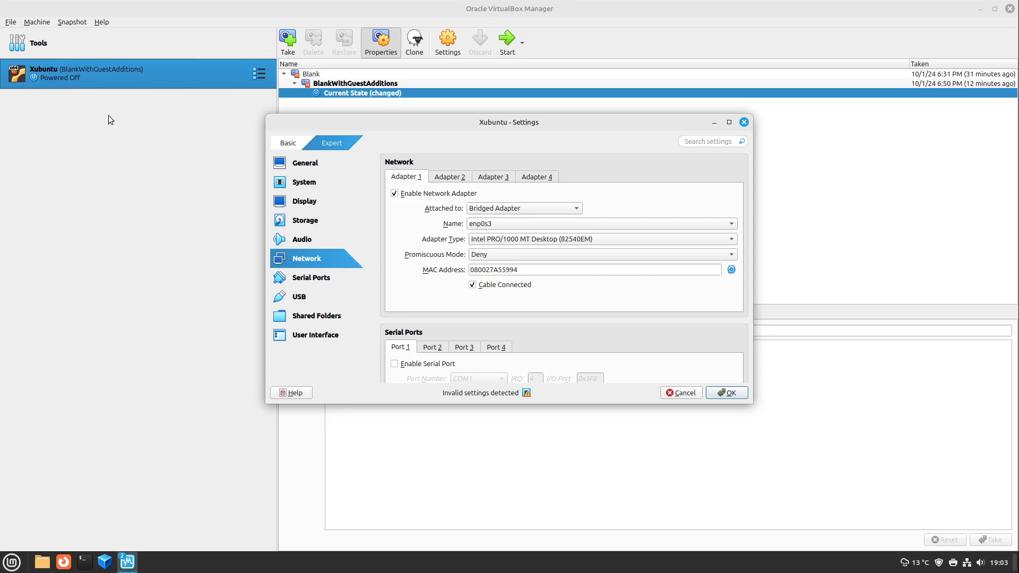
pyautogui.click(451, 177)
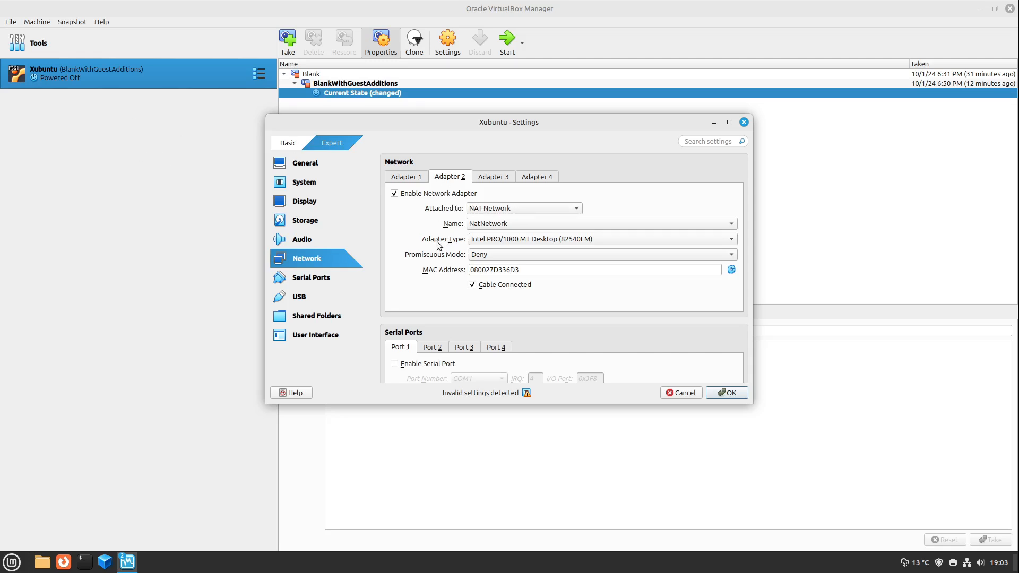
pyautogui.click(406, 177)
pyautogui.click(443, 179)
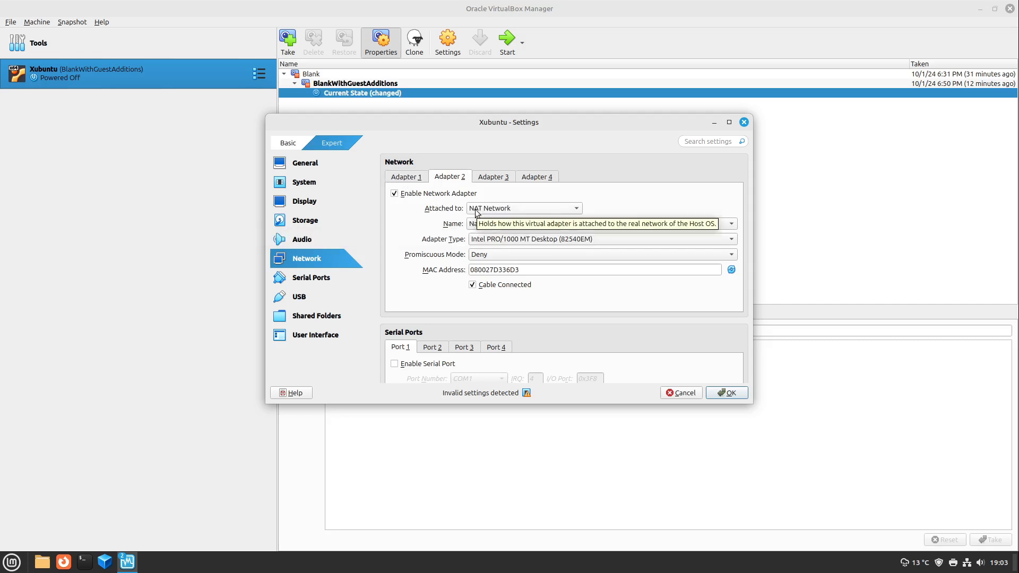
pyautogui.click(419, 194)
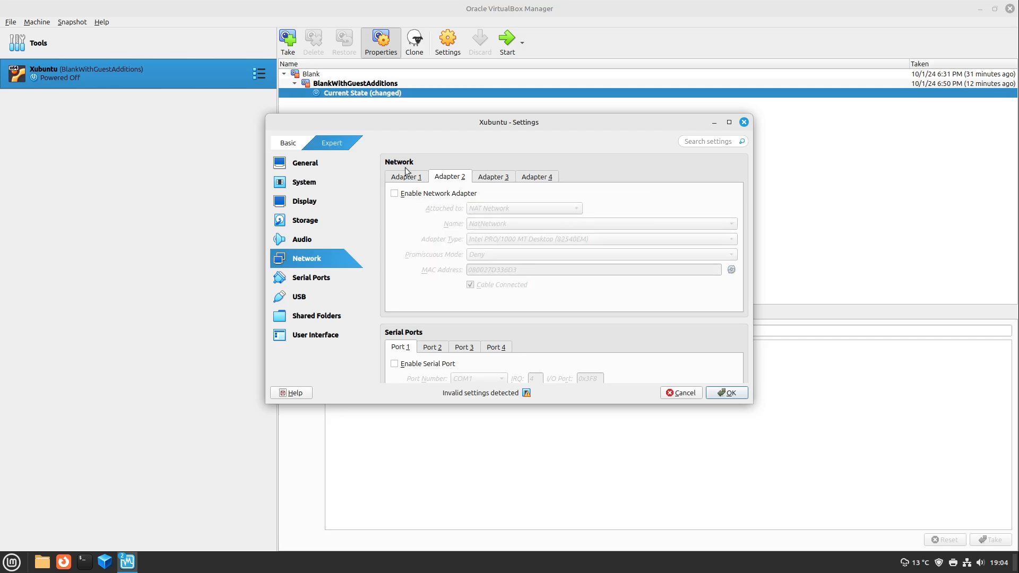
# Examine the promiscuous mode options of Adapter 1 and discard the settings changes
pyautogui.click(403, 177)
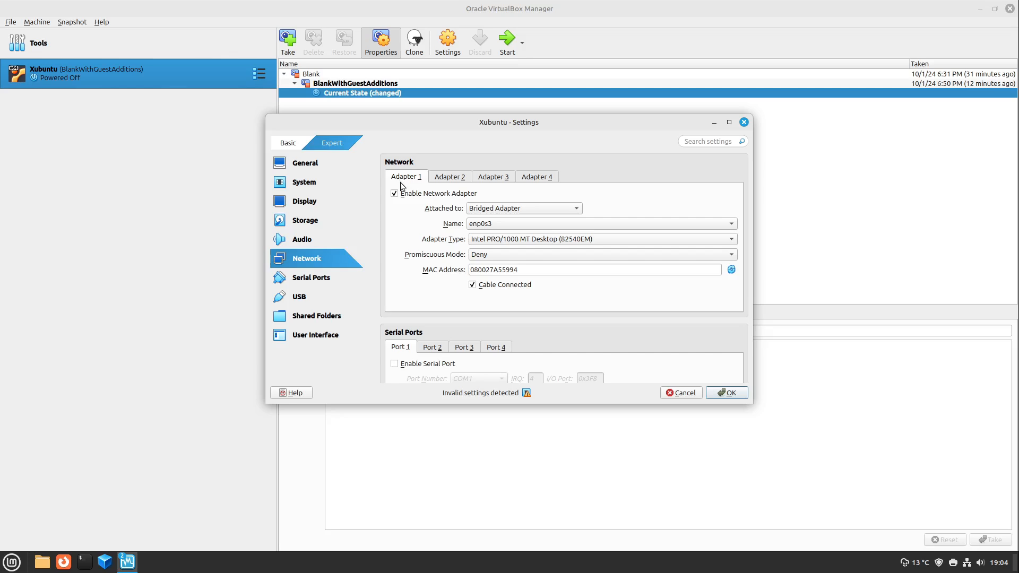
pyautogui.click(472, 258)
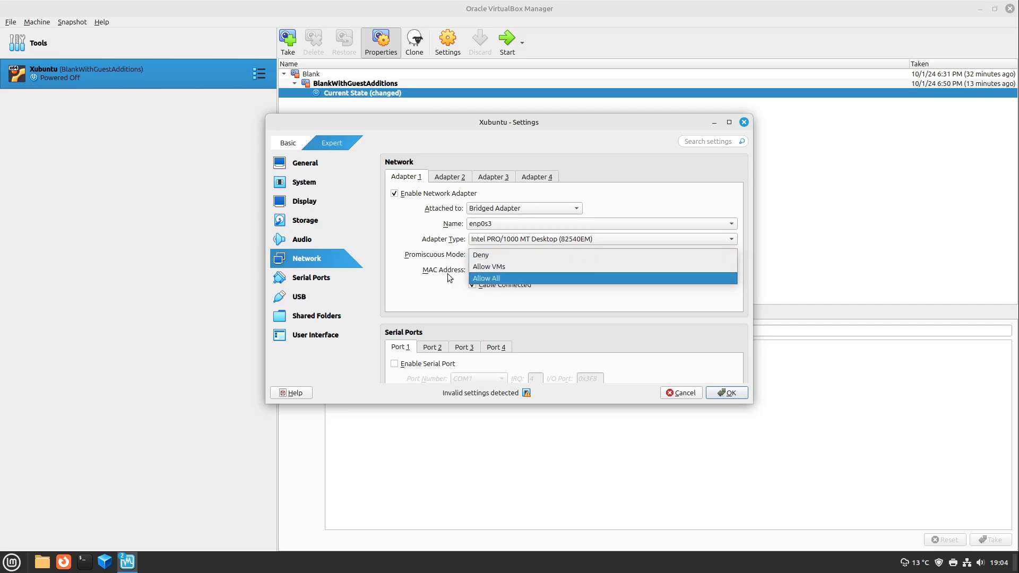
pyautogui.click(431, 259)
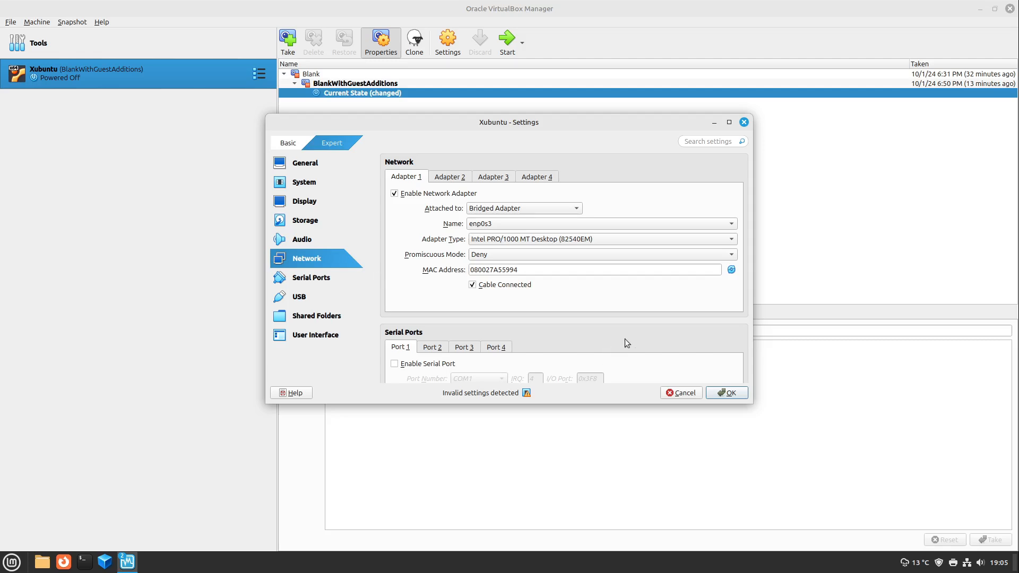
pyautogui.click(681, 393)
pyautogui.click(539, 280)
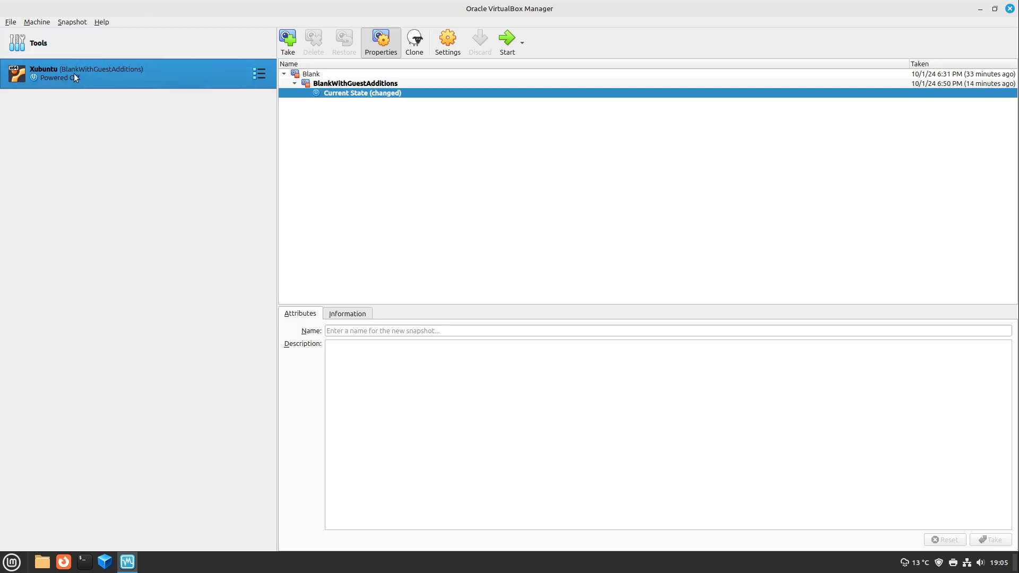
# Export the Xubuntu machine as a virtual appliance in Open Virtualization Format 1.0 to Xubuntu.ova in Documents, after reviewing the appliance settings
pyautogui.click(11, 23)
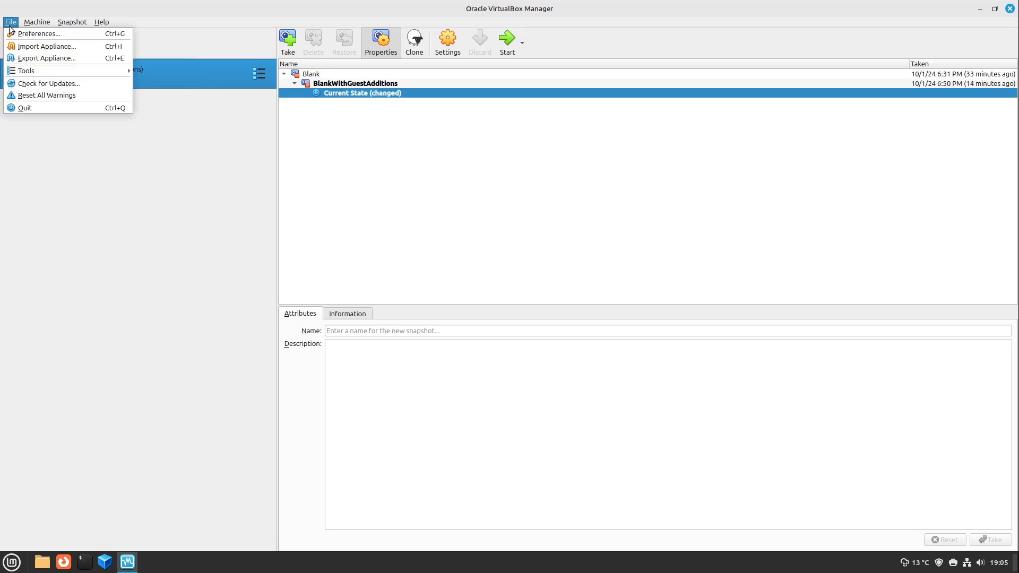
pyautogui.click(18, 59)
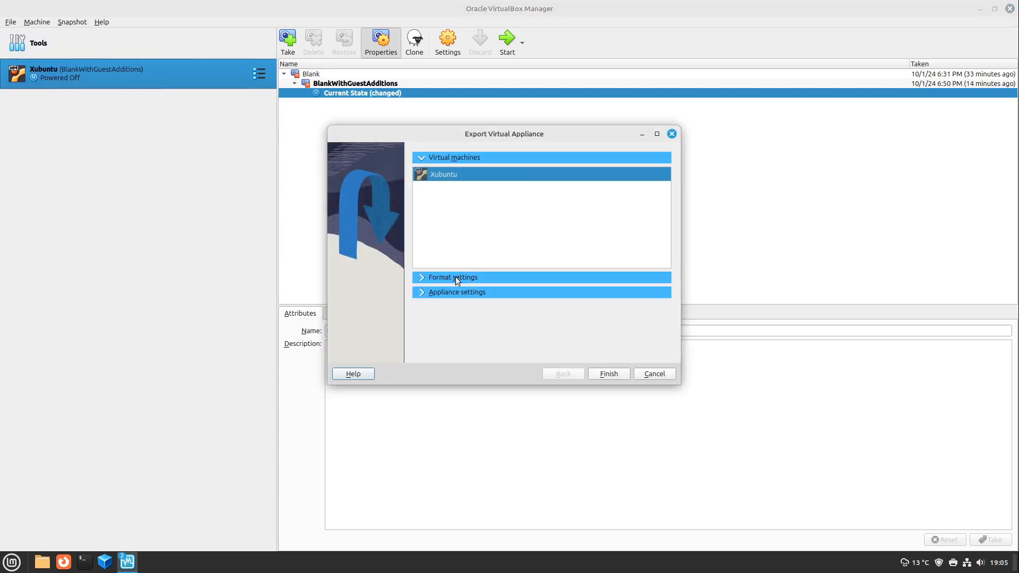
pyautogui.click(455, 278)
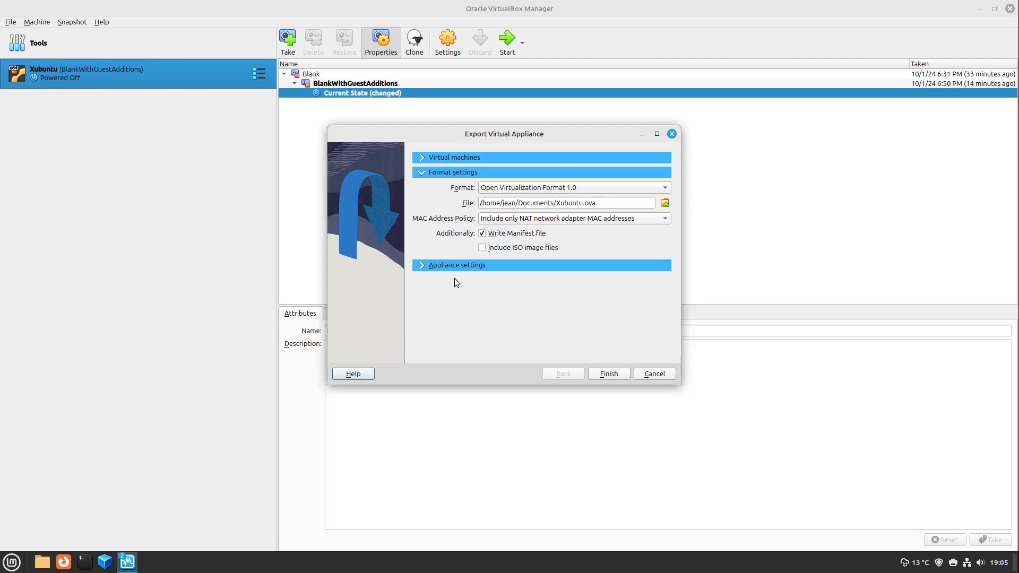
pyautogui.click(449, 159)
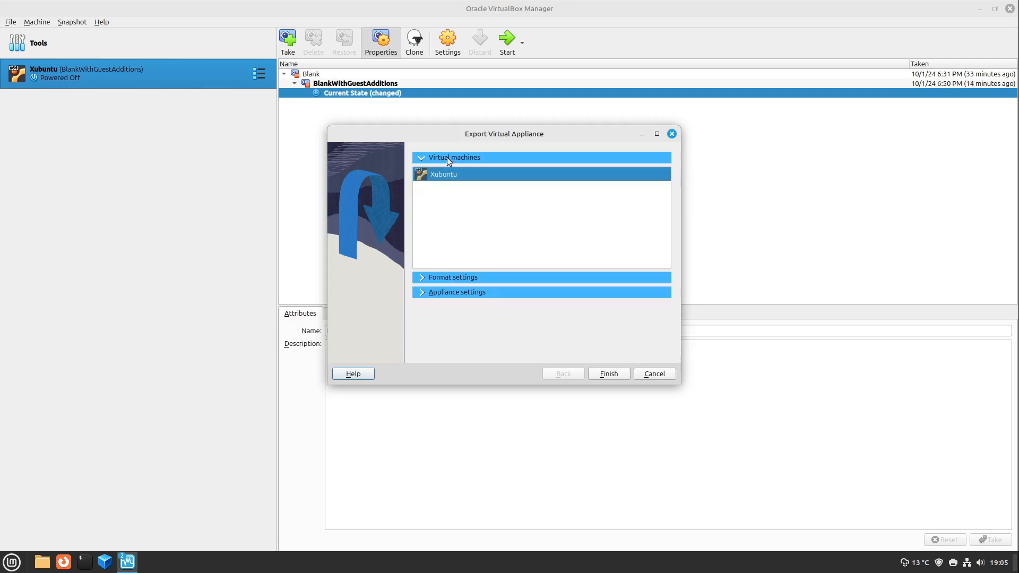
pyautogui.click(455, 292)
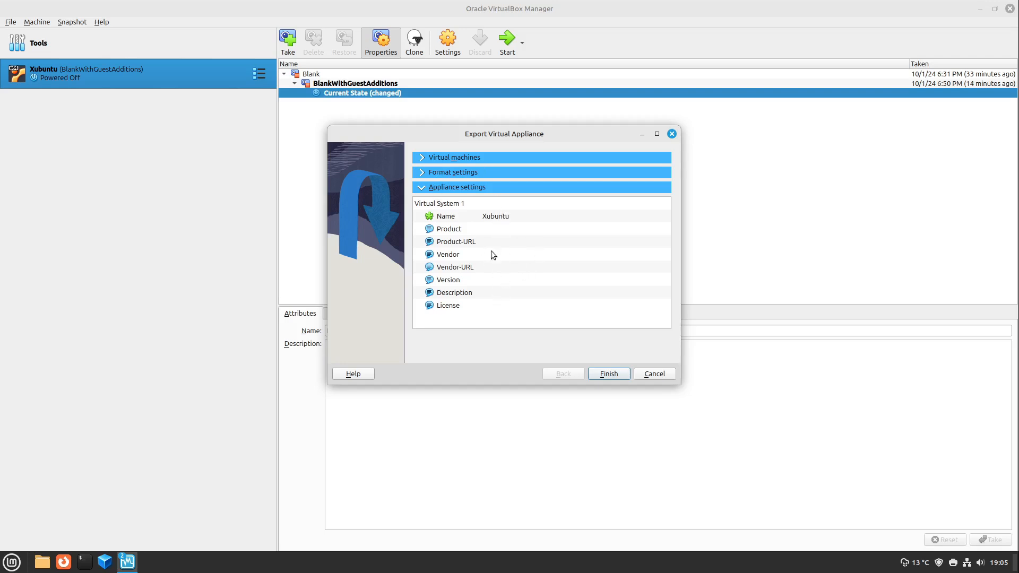
pyautogui.click(609, 375)
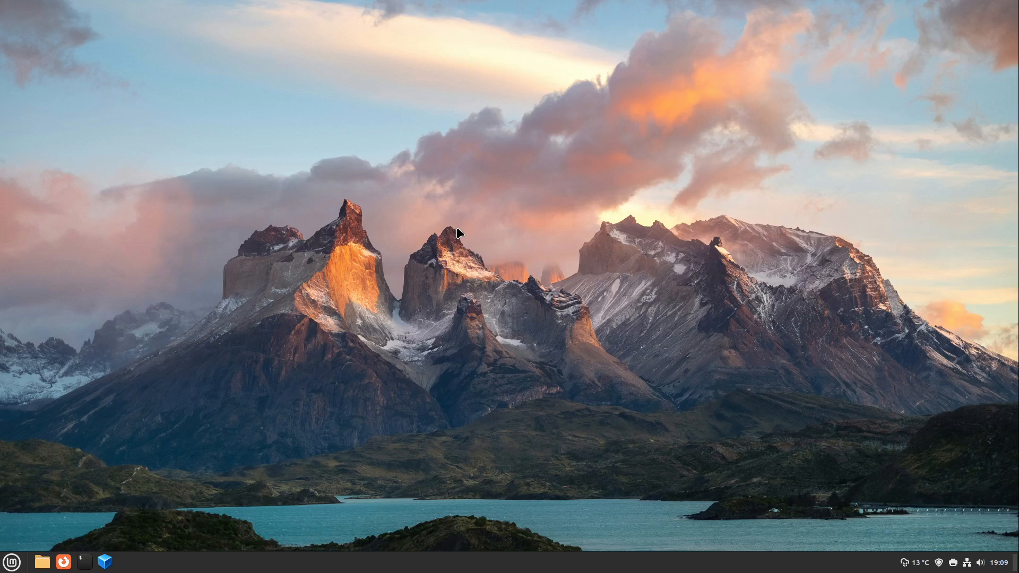
# Take the Linux Mint machine out of full screen, examine the host's VirtualBox machine list, and return to the full-screen Mint desktop
pyautogui.press('Control_R+f')
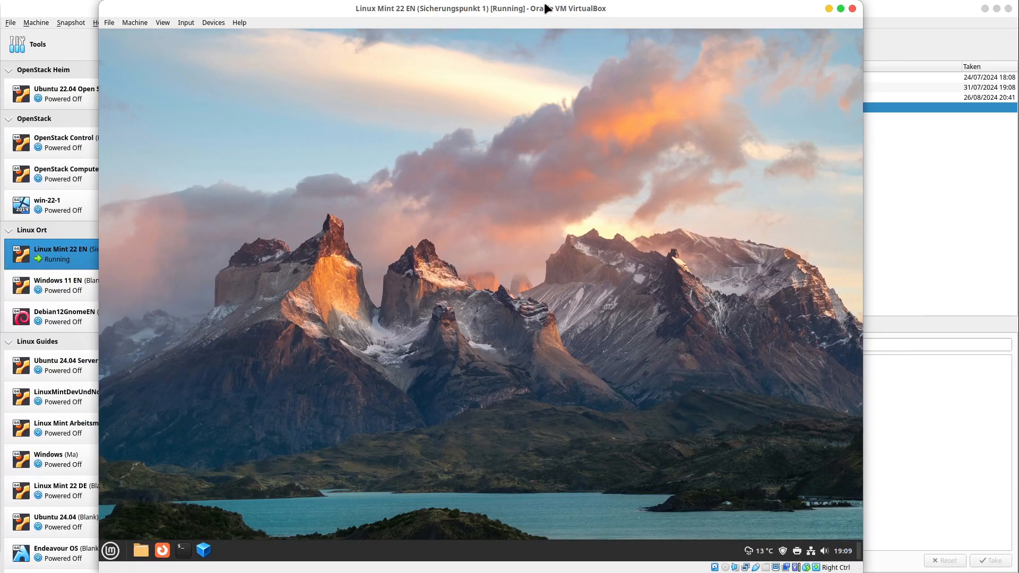
pyautogui.moveTo(545, 7); pyautogui.dragTo(641, 387)
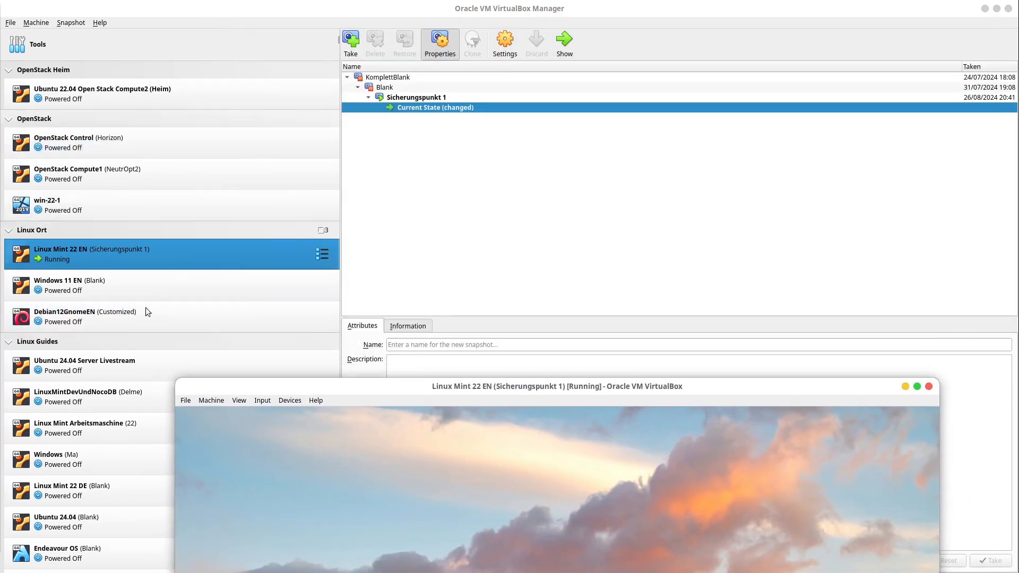
pyautogui.moveTo(344, 394); pyautogui.dragTo(325, 18)
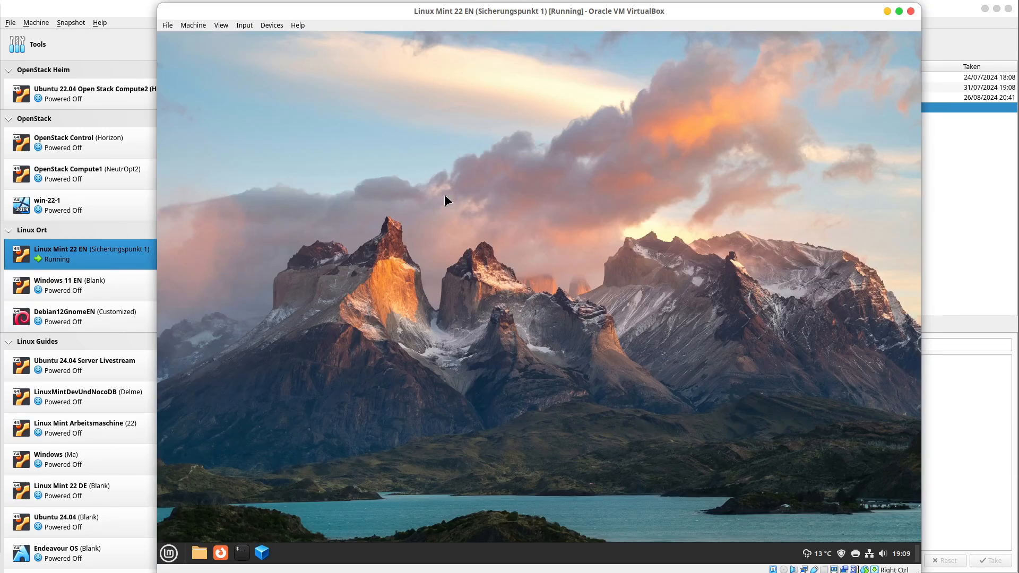
pyautogui.press('Control_R+f')
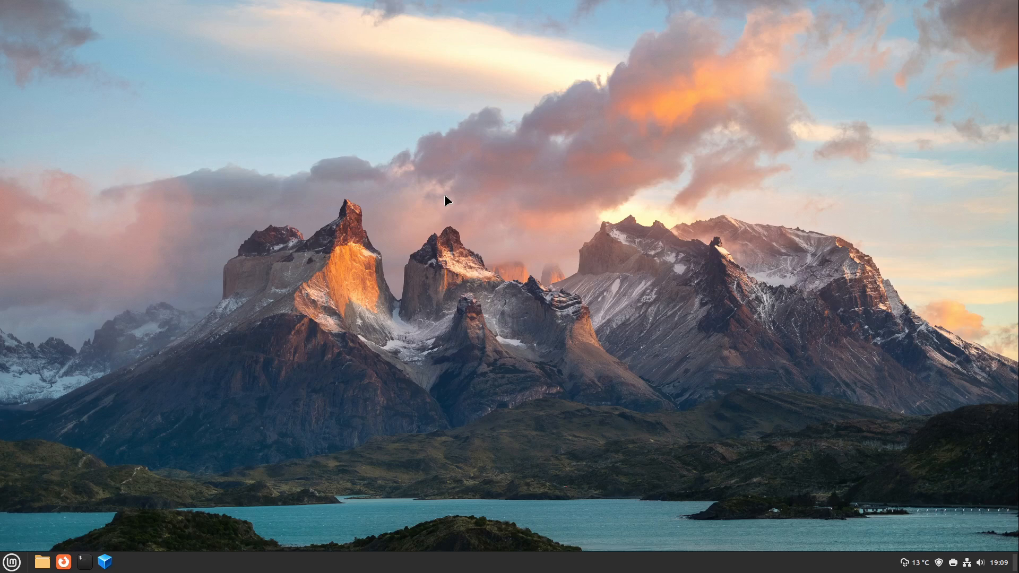
pyautogui.hotkey('alt', 'Tab')
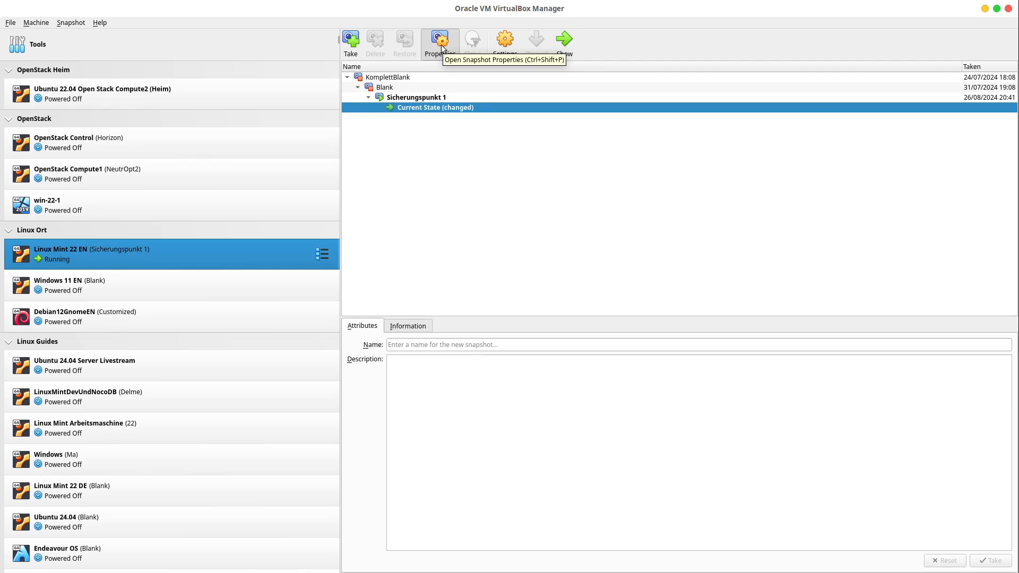
pyautogui.hotkey('alt', 'Tab')
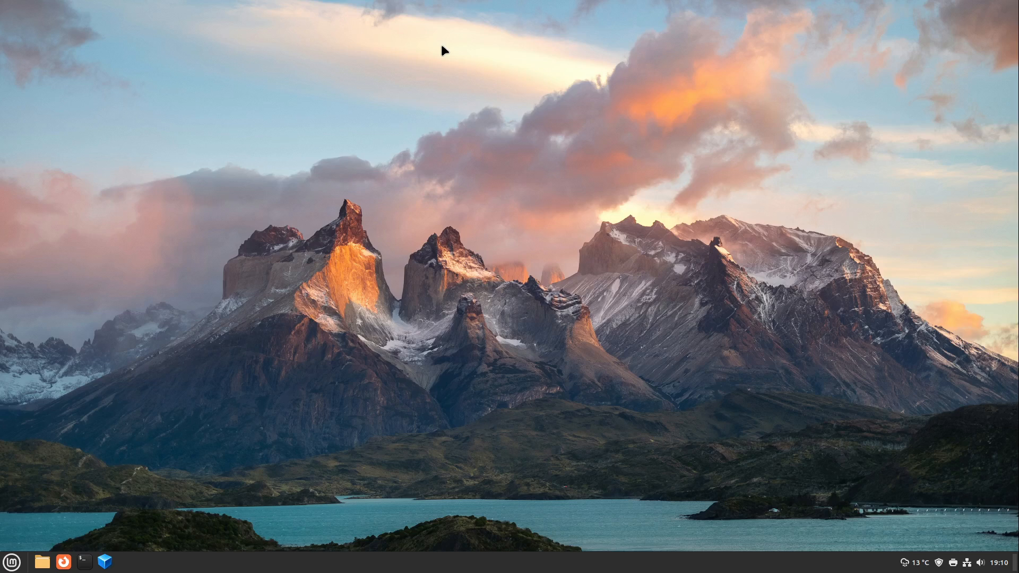
# Send the shutdown signal to the Linux Mint machine after comparing it with the power-off option, and cancel the guest's shutdown prompt
pyautogui.hotkey('ctrl', 'q')
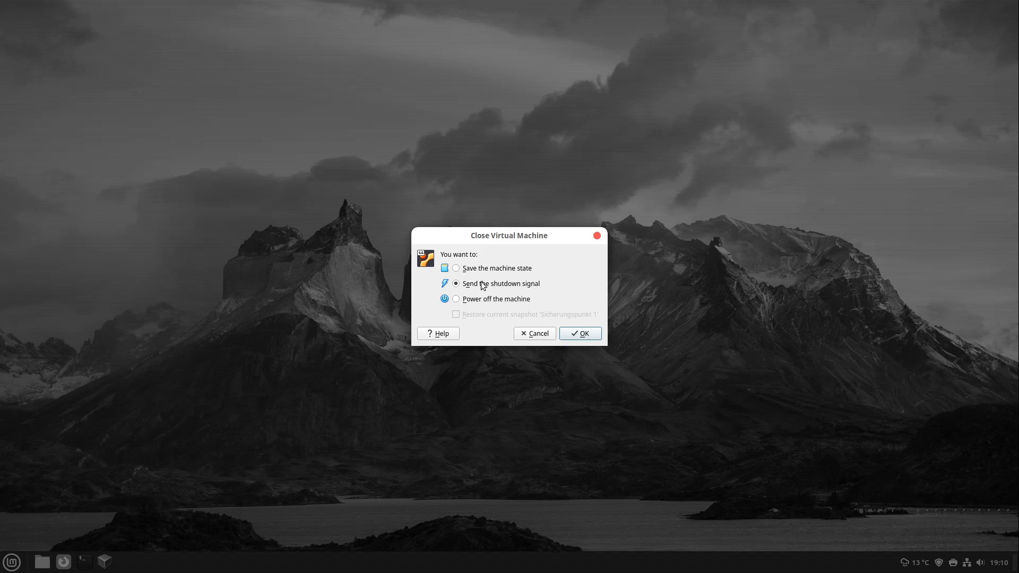
pyautogui.click(471, 301)
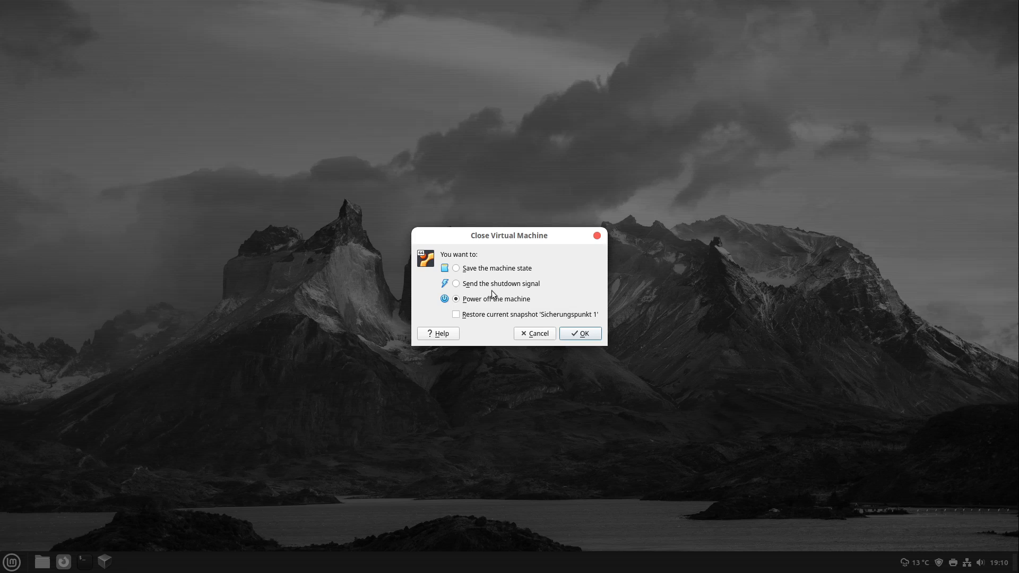
pyautogui.click(493, 288)
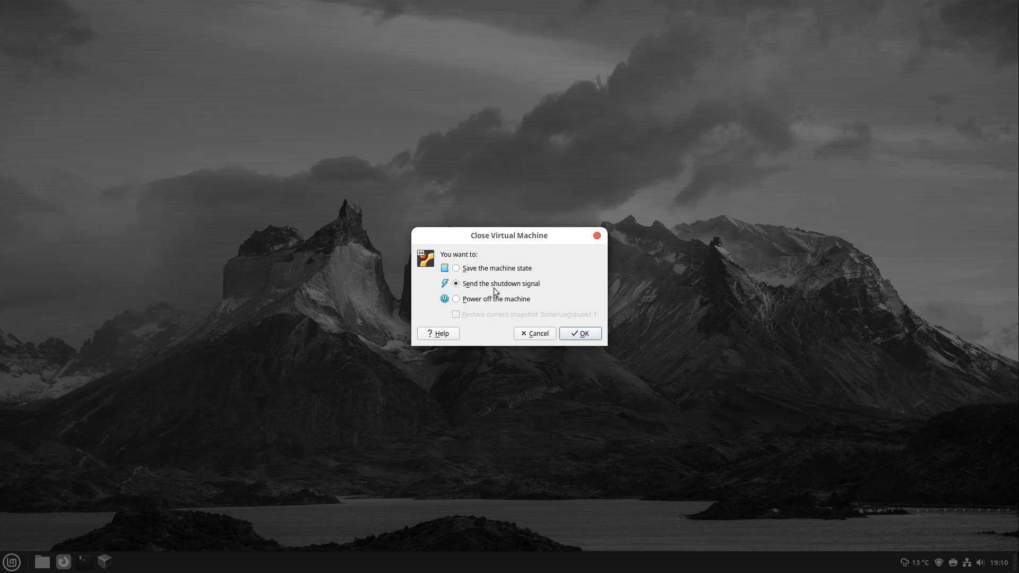
pyautogui.click(581, 333)
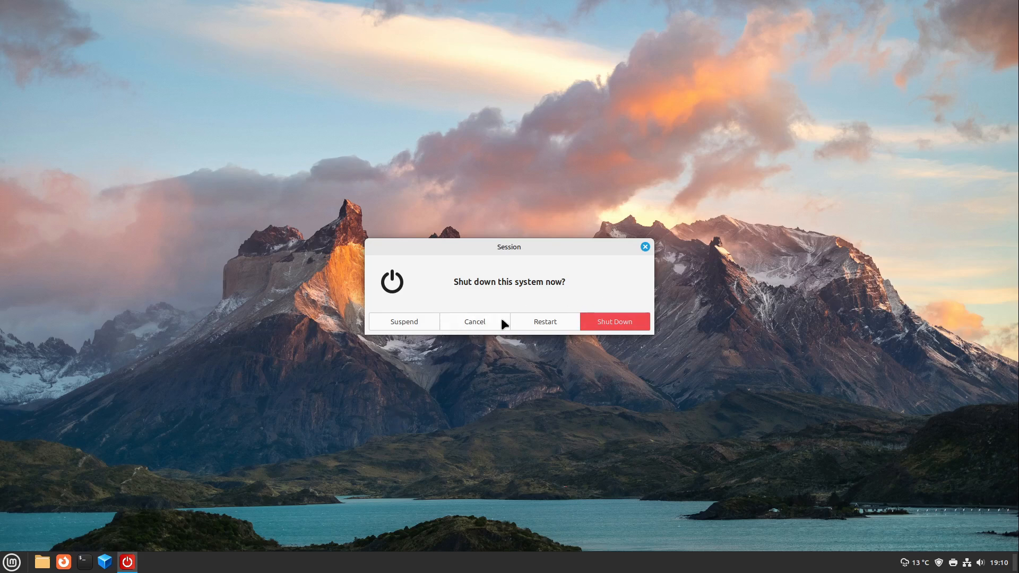
pyautogui.click(481, 321)
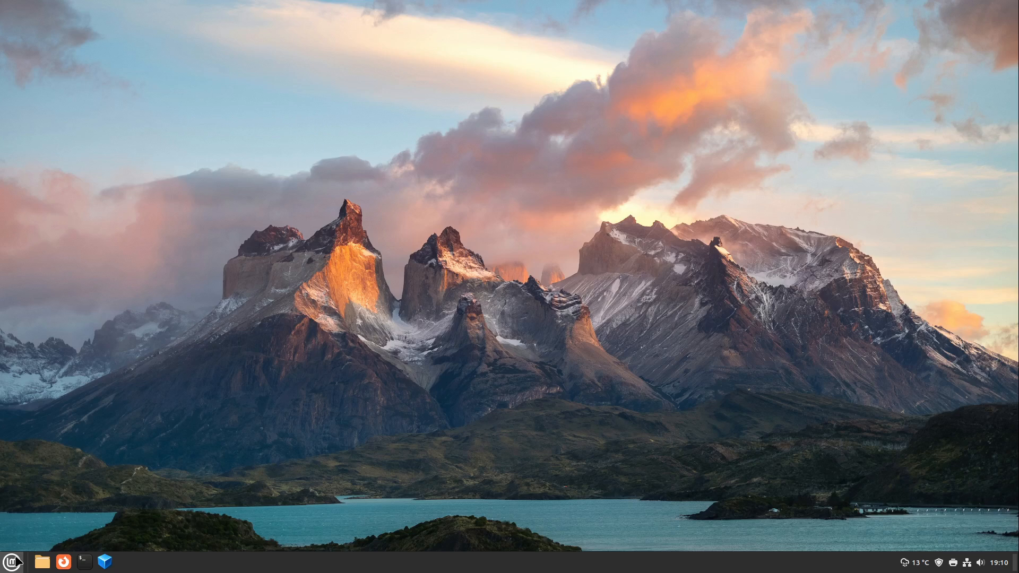
# In Mint's Power Management settings, set the power button action to Shut down immediately and close the settings
pyautogui.click(17, 560)
pyautogui.write('ener')
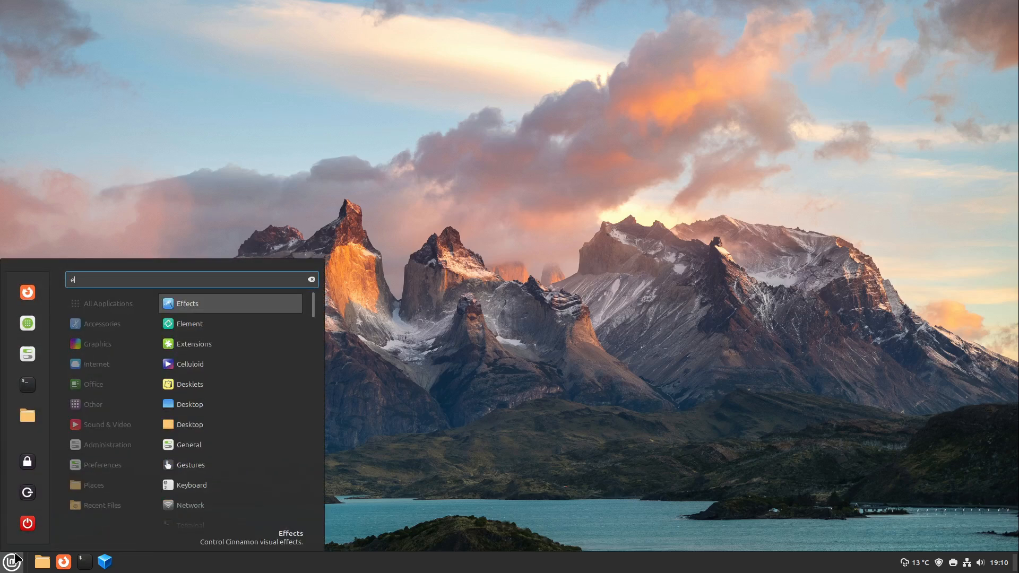
pyautogui.press('BackSpace')
pyautogui.press('BackSpace')
pyautogui.press('BackSpace')
pyautogui.press('BackSpace')
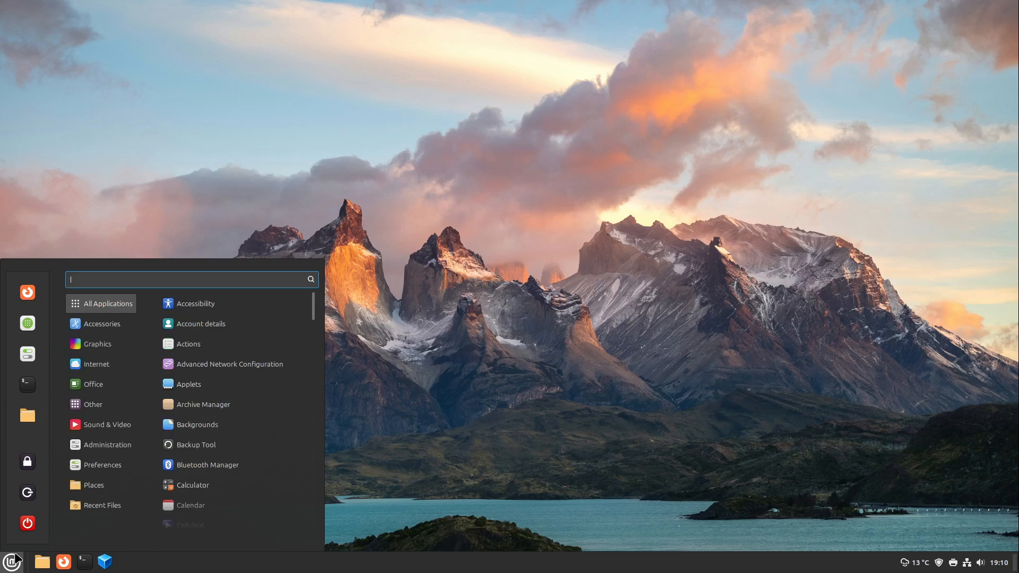
pyautogui.write('pow')
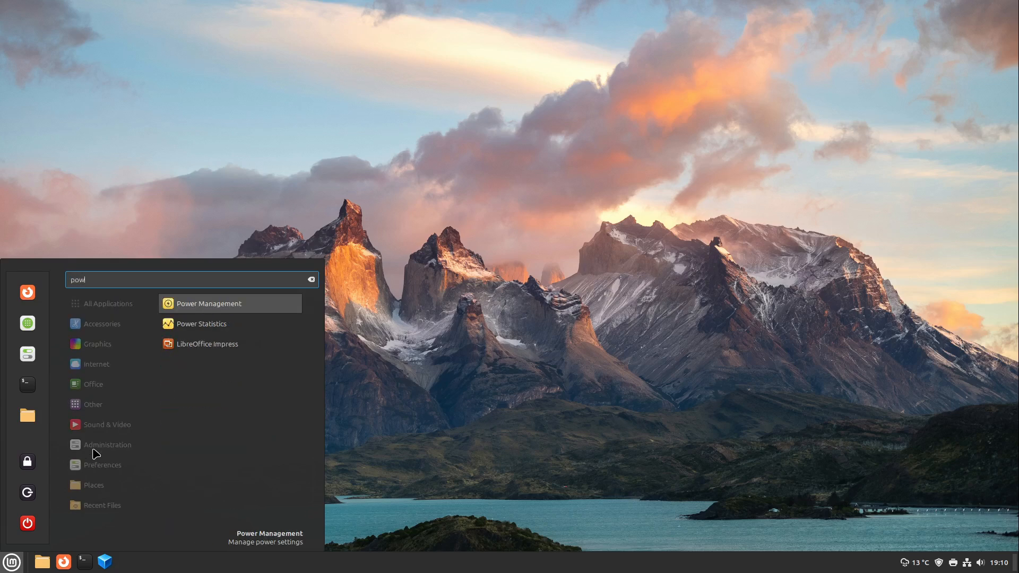
pyautogui.press('Return')
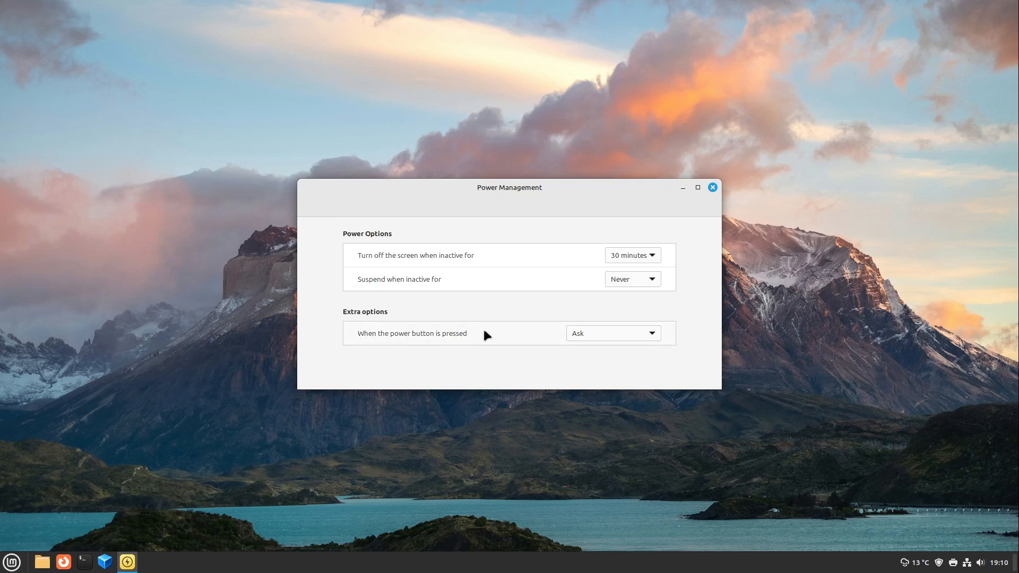
pyautogui.hotkey('ctrl', 'q')
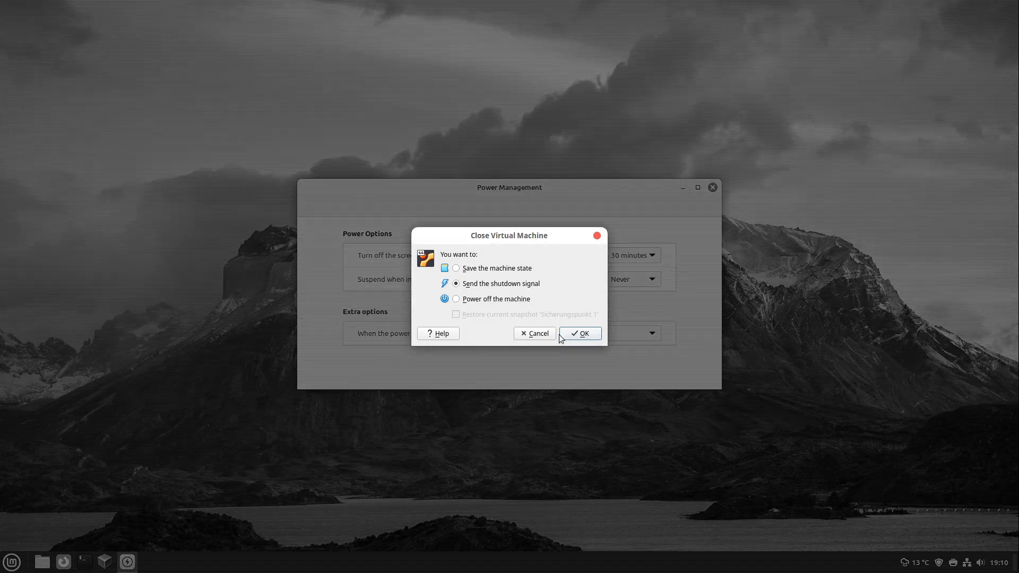
pyautogui.click(581, 333)
pyautogui.click(602, 333)
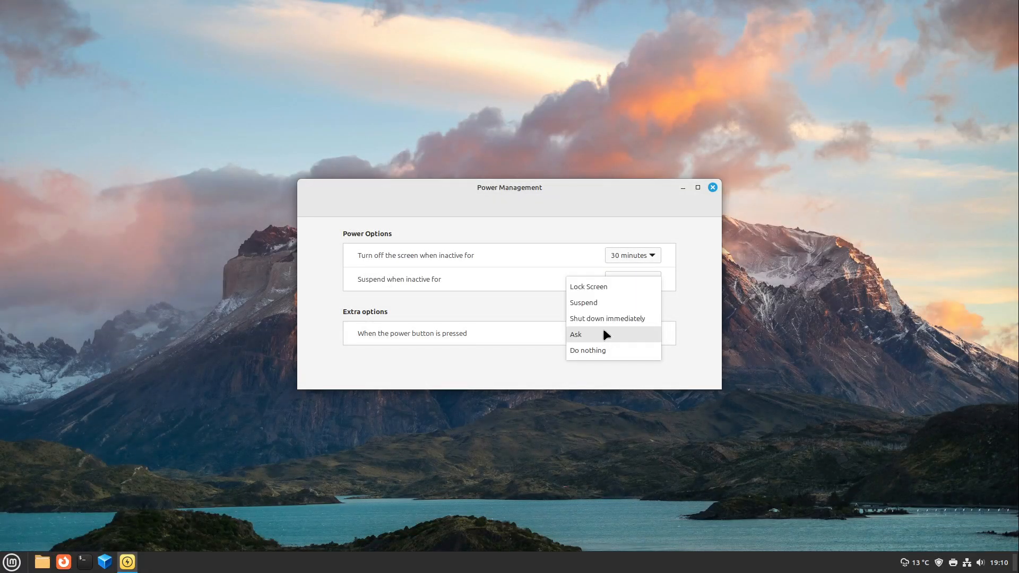
pyautogui.click(634, 320)
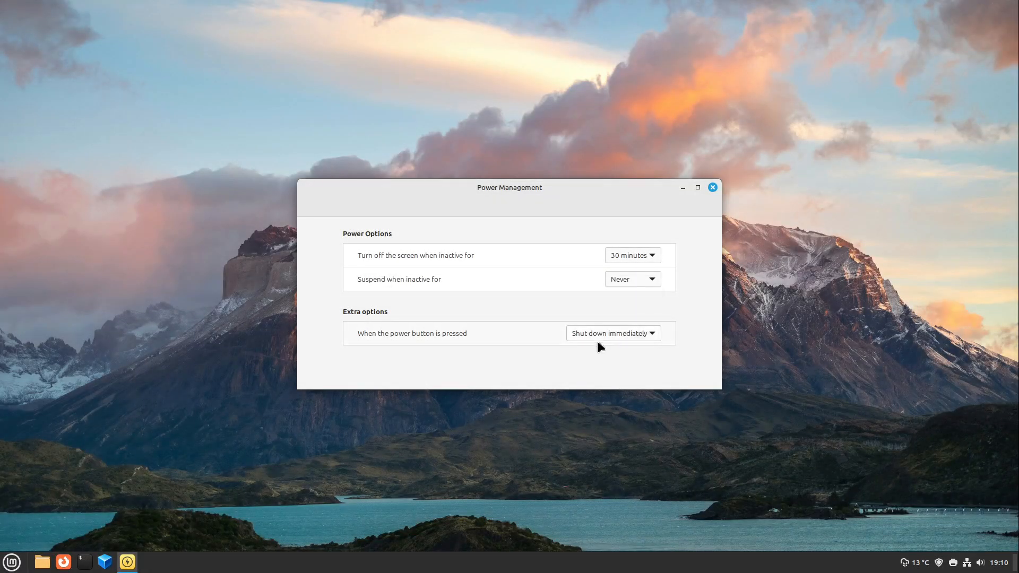
pyautogui.click(711, 188)
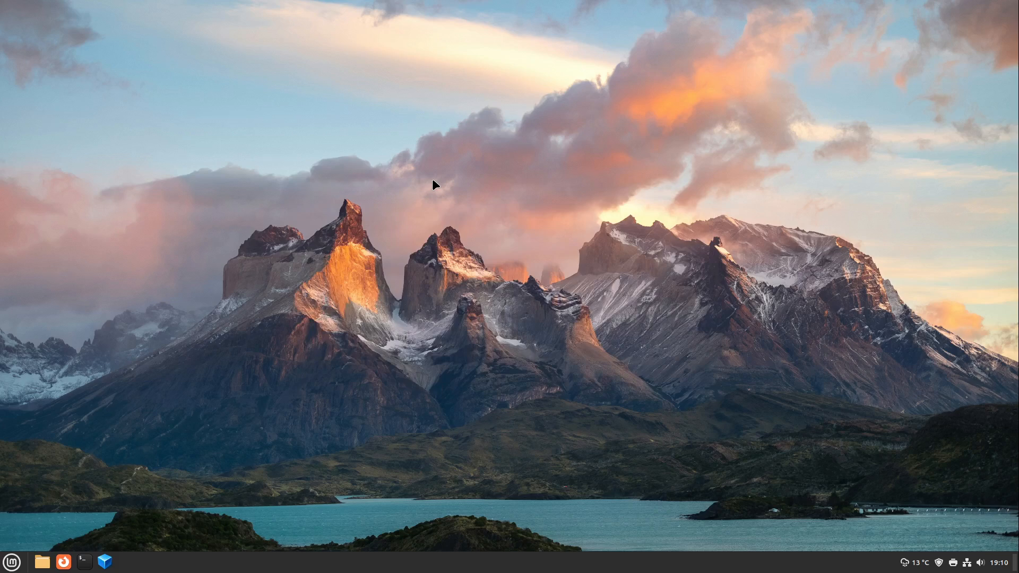
# Shut down the Linux Mint machine with the shutdown signal and start it again from the VirtualBox Manager
pyautogui.hotkey('ctrl', 'q')
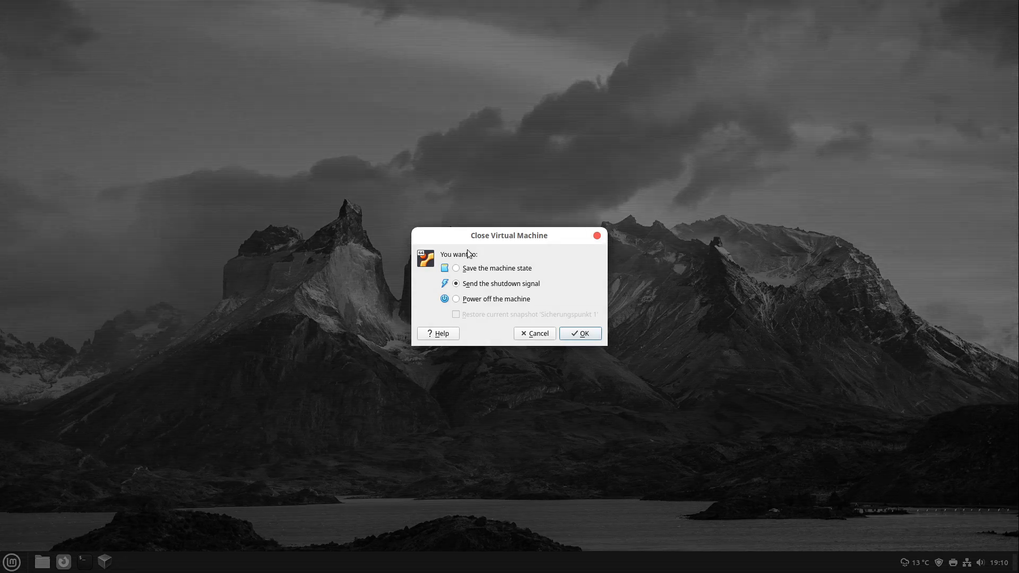
pyautogui.click(591, 334)
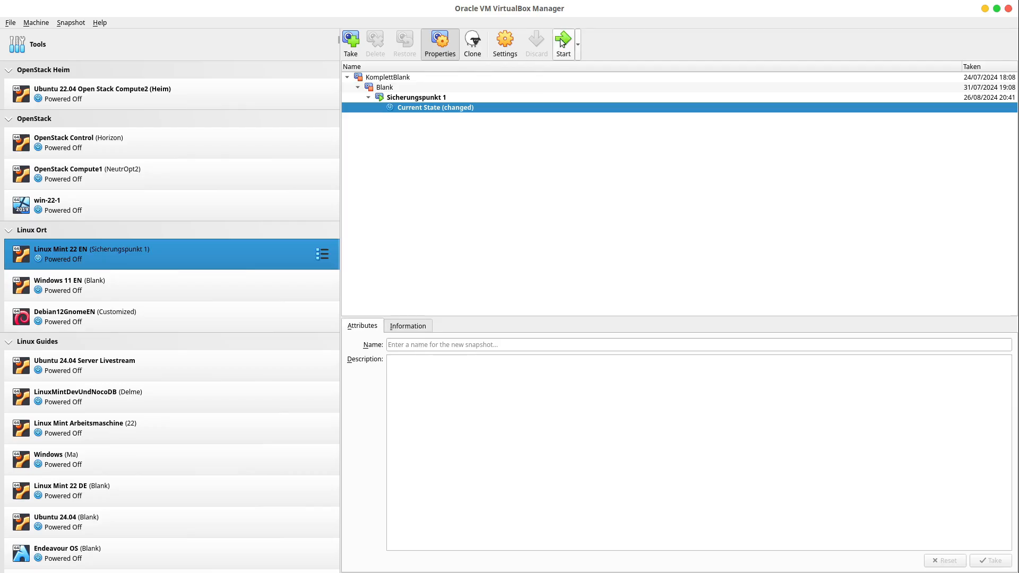
pyautogui.click(560, 40)
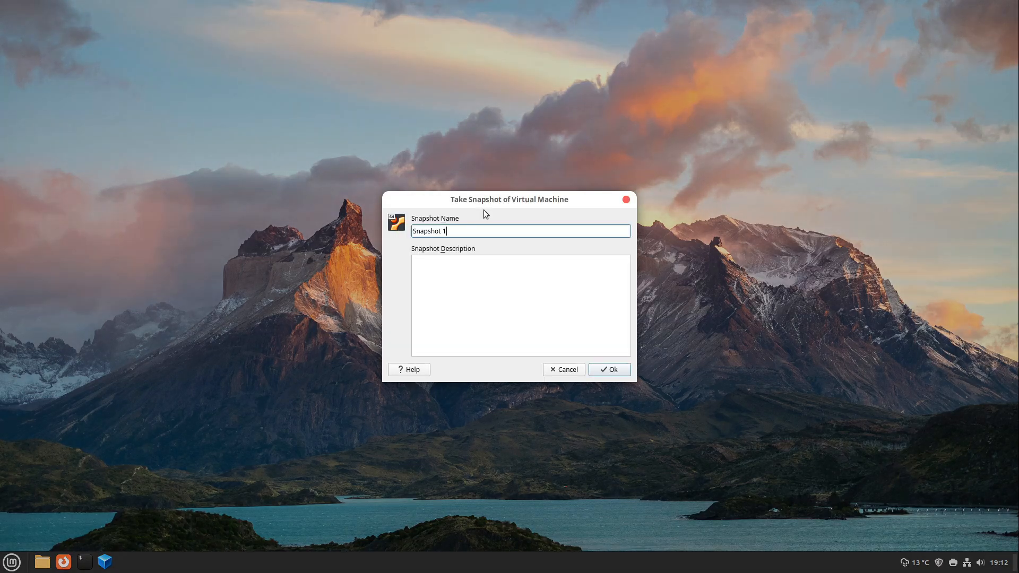
# Take a snapshot named Snapshot 1 of the running Linux Mint machine and examine it in the host's snapshot tree
pyautogui.click(599, 369)
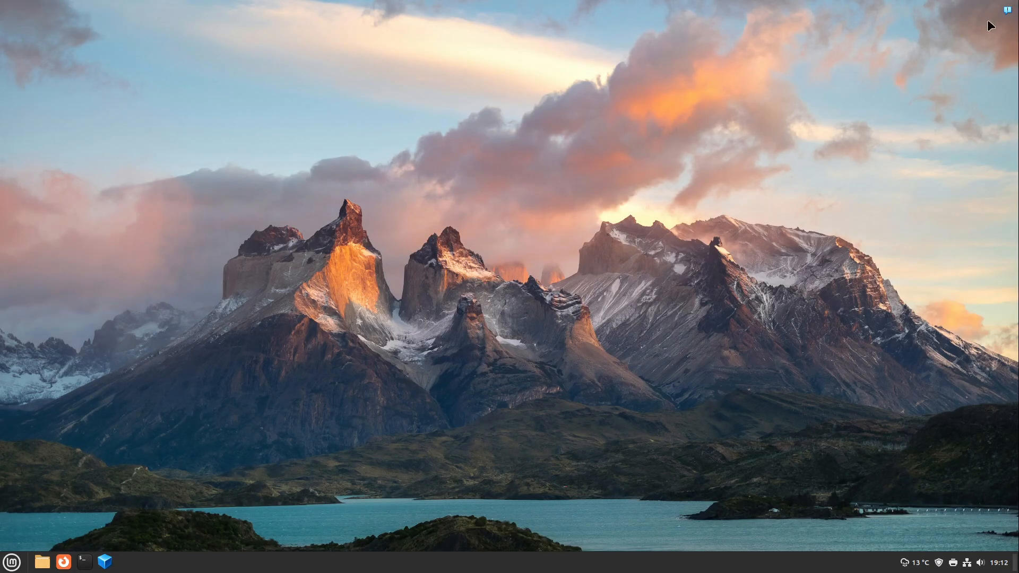
pyautogui.click(1006, 9)
pyautogui.moveTo(0, 0)
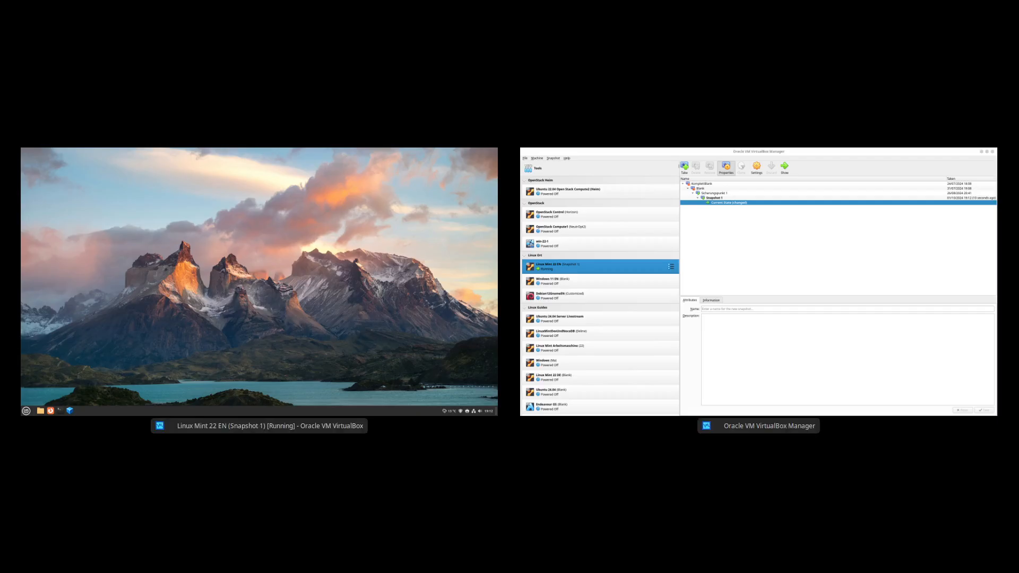
pyautogui.click(621, 162)
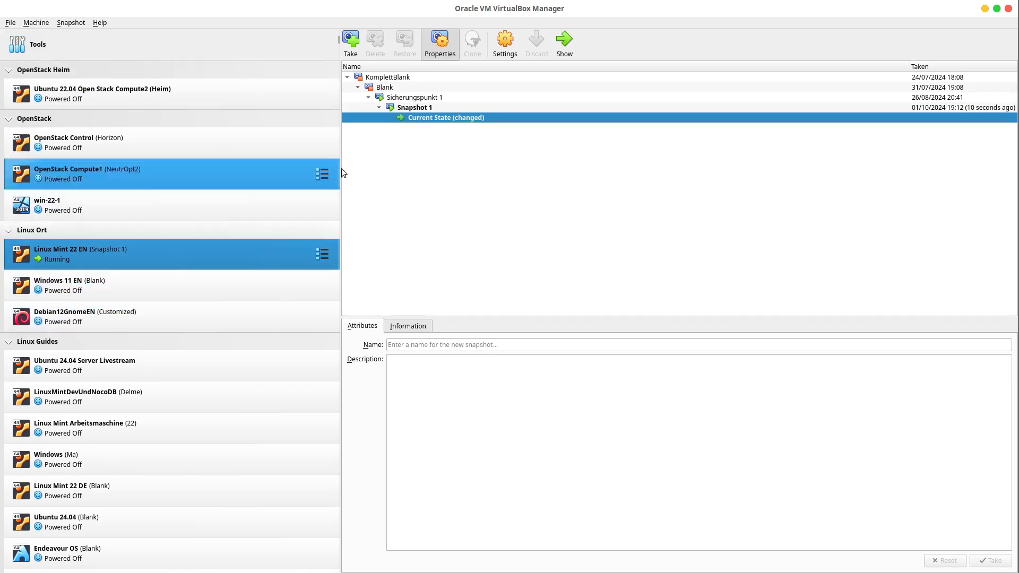
pyautogui.click(415, 109)
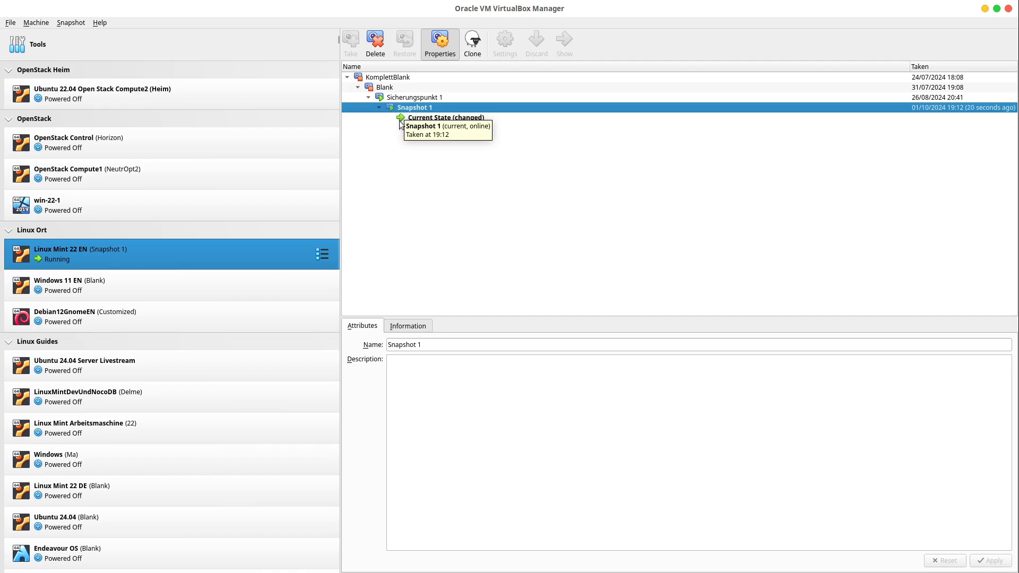
pyautogui.click(985, 9)
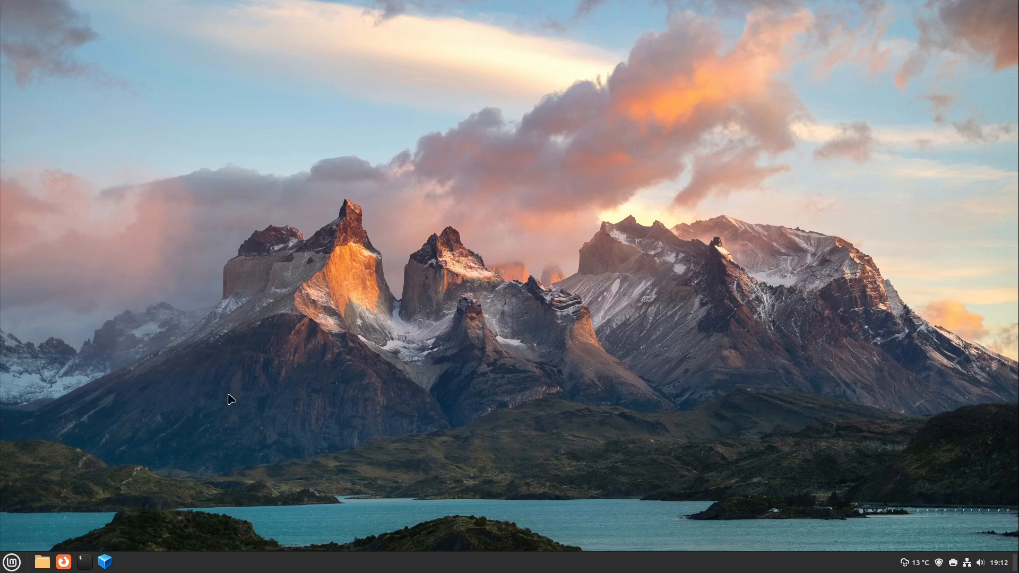
# Open the linuxort website in Firefox inside the Linux Mint machine
pyautogui.click(63, 562)
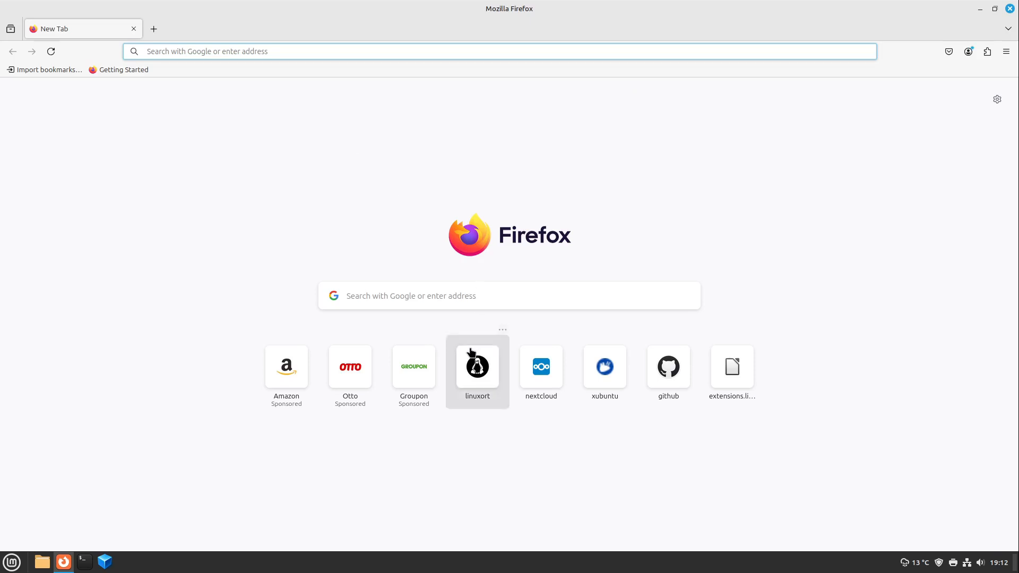
pyautogui.click(478, 366)
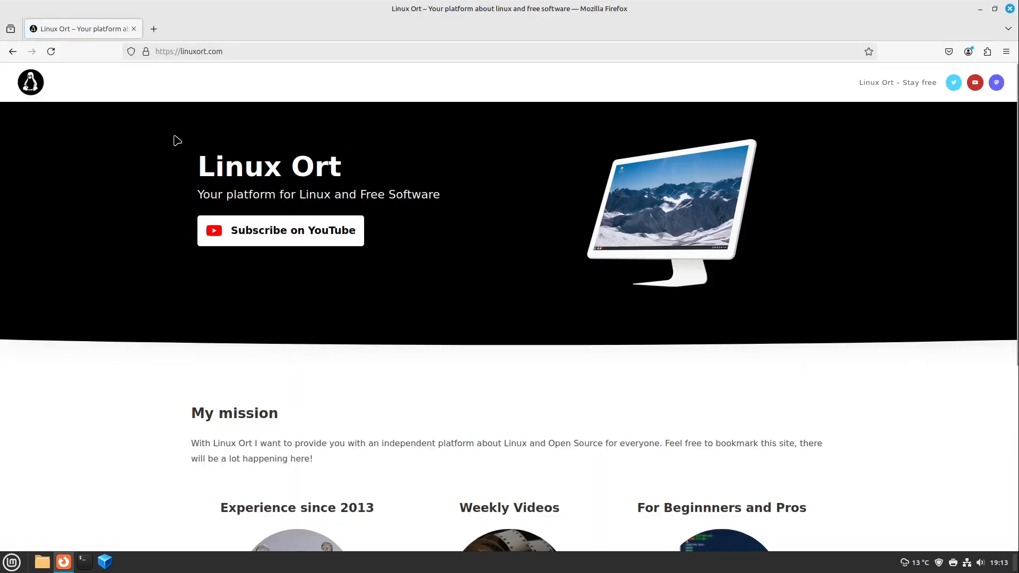